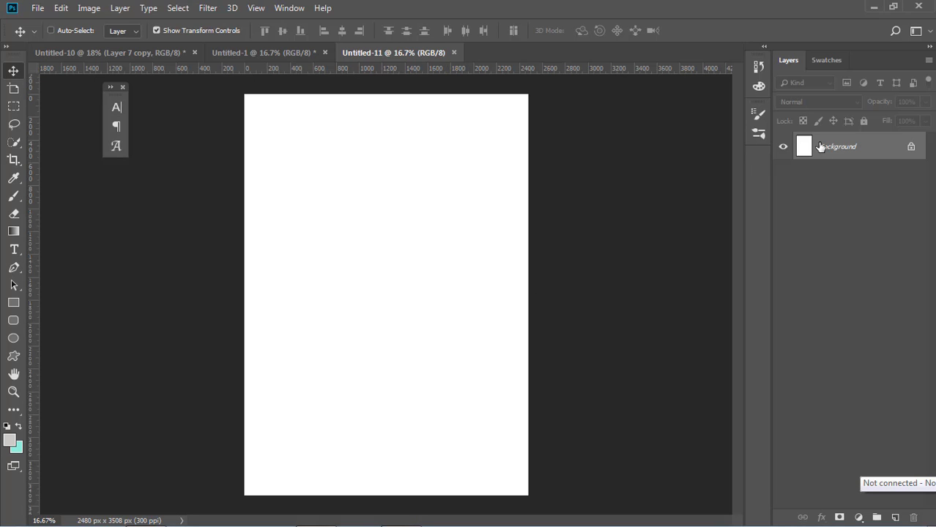
Step: Fill the background with the turquoise background color and bring in the school-doodle pattern layer from Untitled-1 to cover the page
key(ctrl+BackSpace)
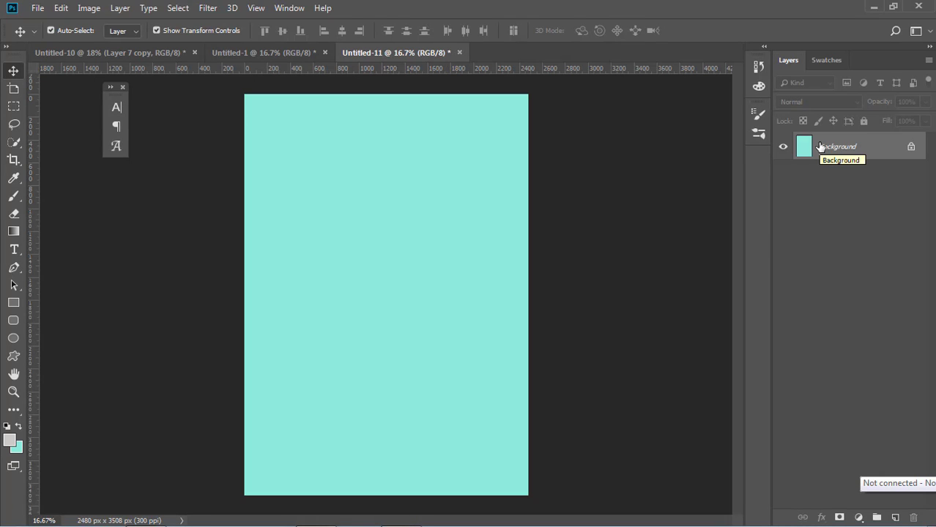
click(278, 49)
mouse_move(456, 276)
mouse_down()
mouse_move(337, 146)
mouse_move(374, 53)
mouse_move(397, 209)
mouse_move(409, 210)
mouse_move(416, 236)
mouse_up()
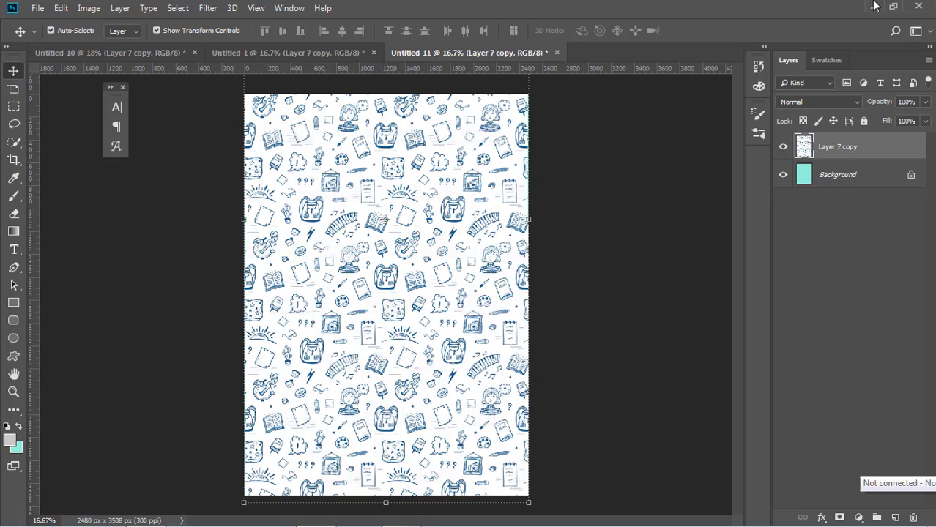
Step: Lower the doodle pattern layer's opacity to 12%
click(925, 102)
drag(928, 117, 879, 121)
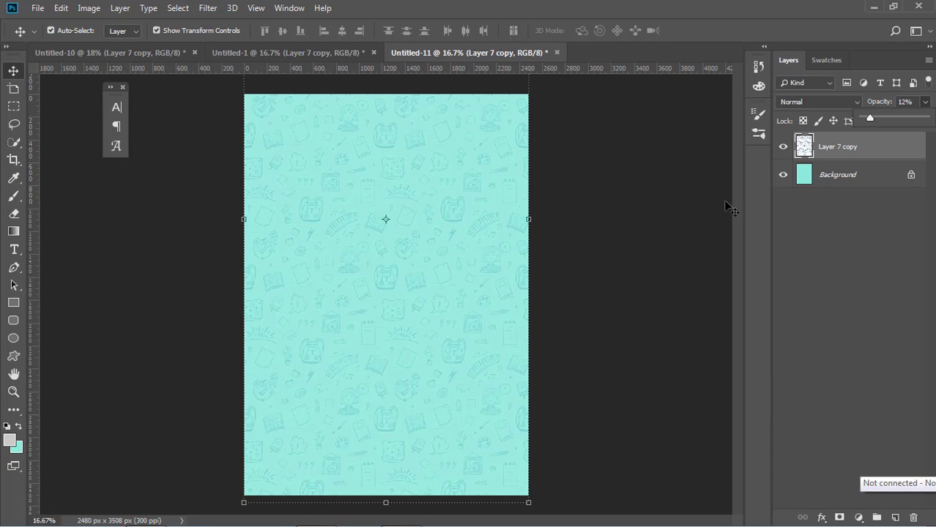
click(610, 200)
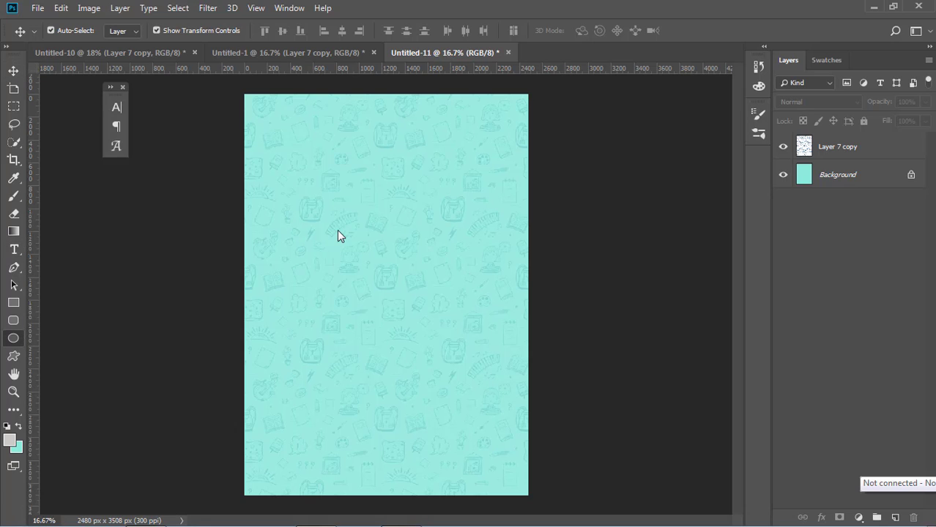
Step: Draw a circle about 1979 px wide over the middle of the page and fill it with white
drag(292, 202, 707, 429)
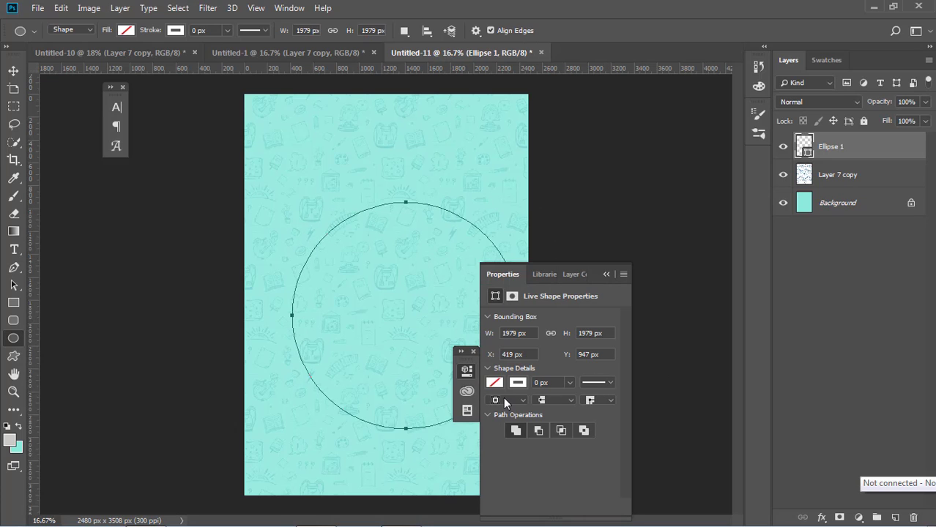
click(494, 384)
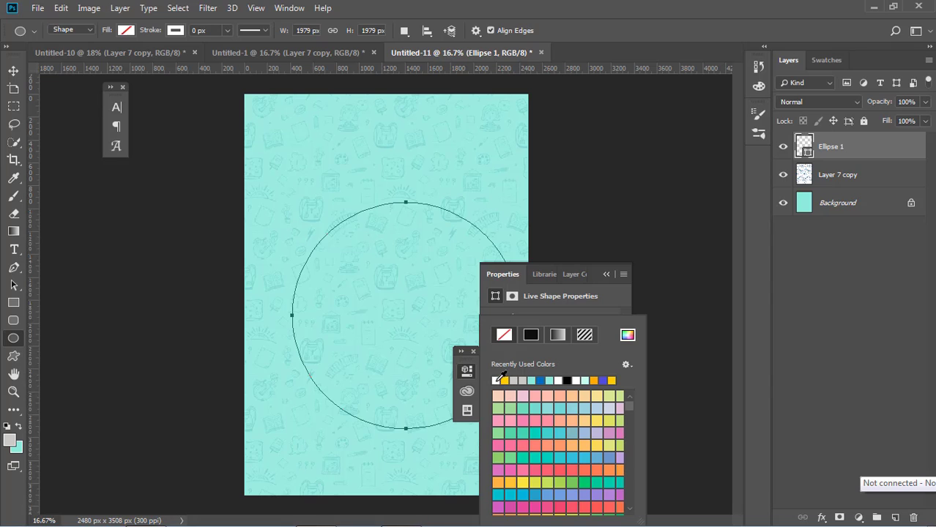
click(495, 380)
click(13, 71)
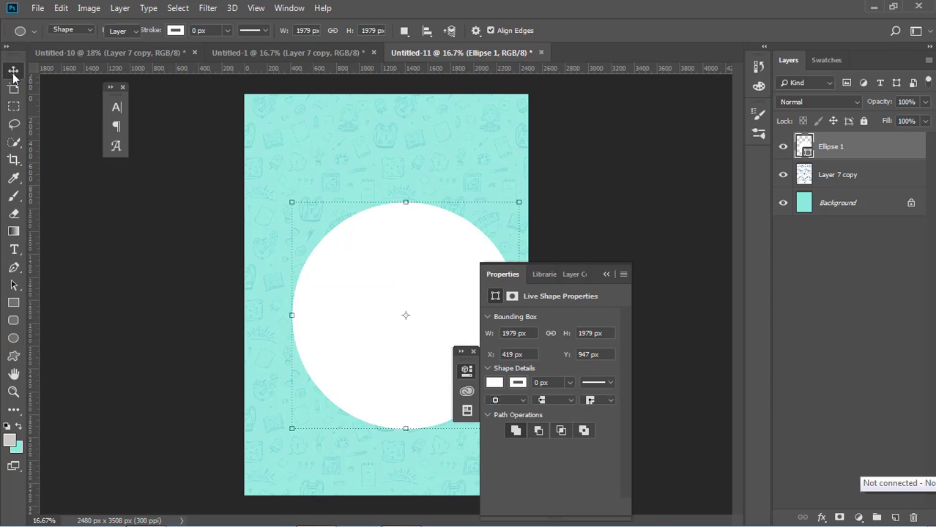
click(608, 274)
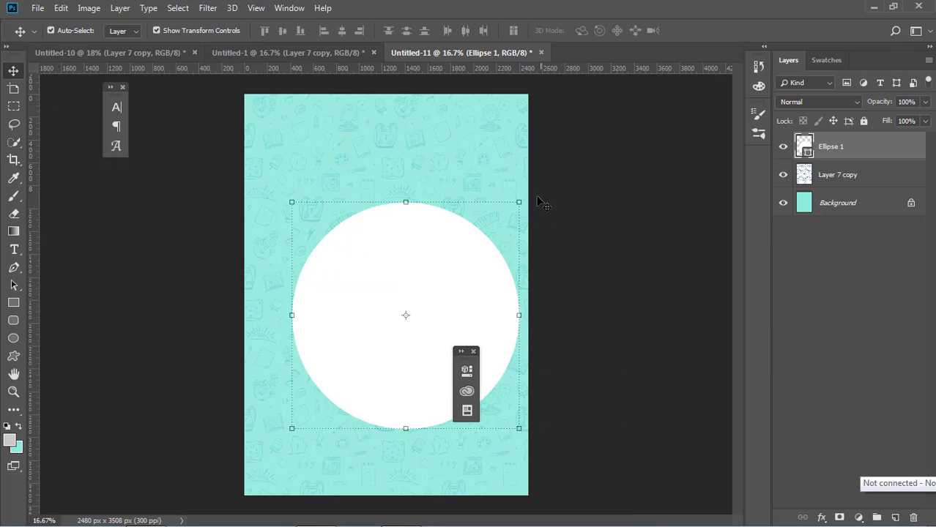
Step: Enlarge the white circle to about 116% and center it horizontally, slightly above the middle of the page
drag(518, 202, 547, 176)
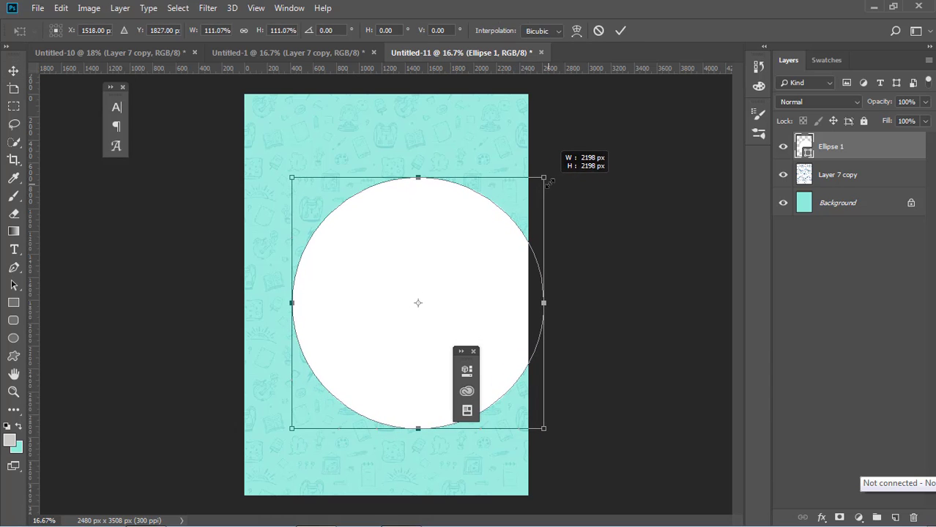
drag(412, 270, 381, 262)
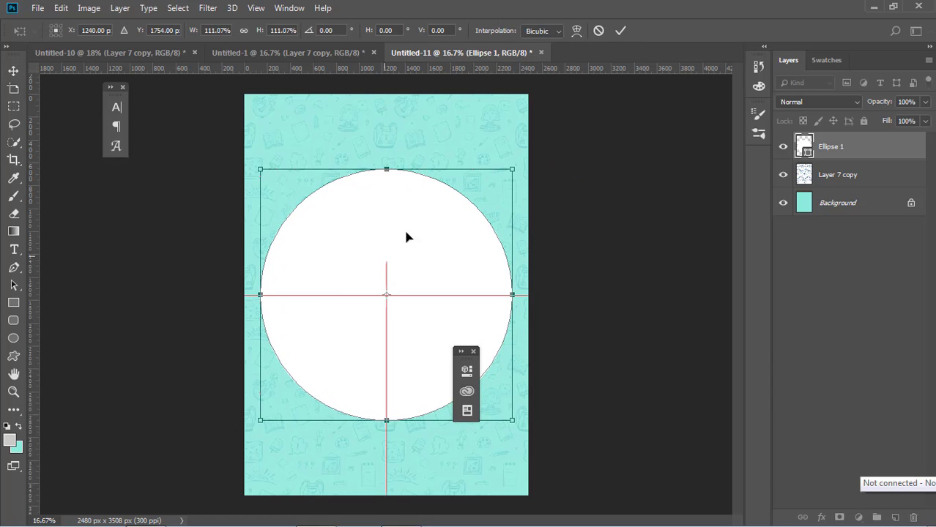
drag(512, 171, 523, 158)
drag(408, 266, 401, 264)
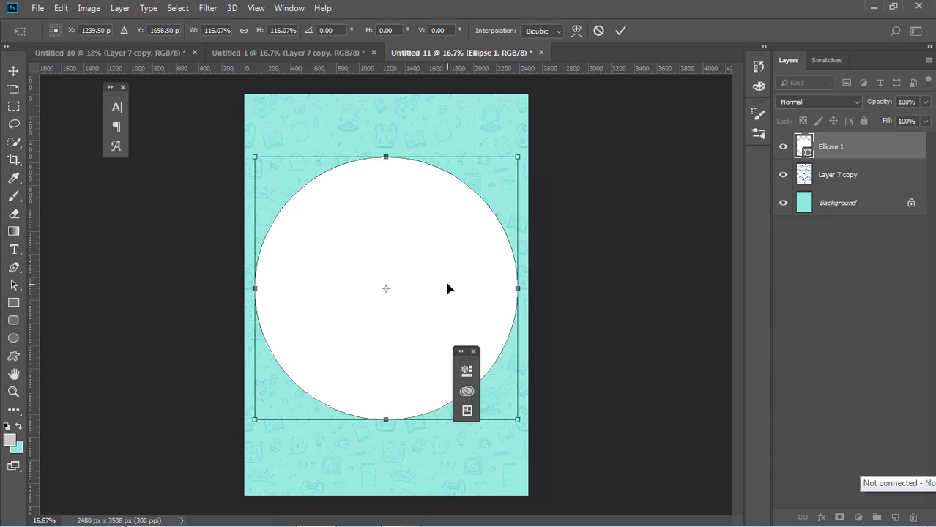
drag(447, 284, 450, 279)
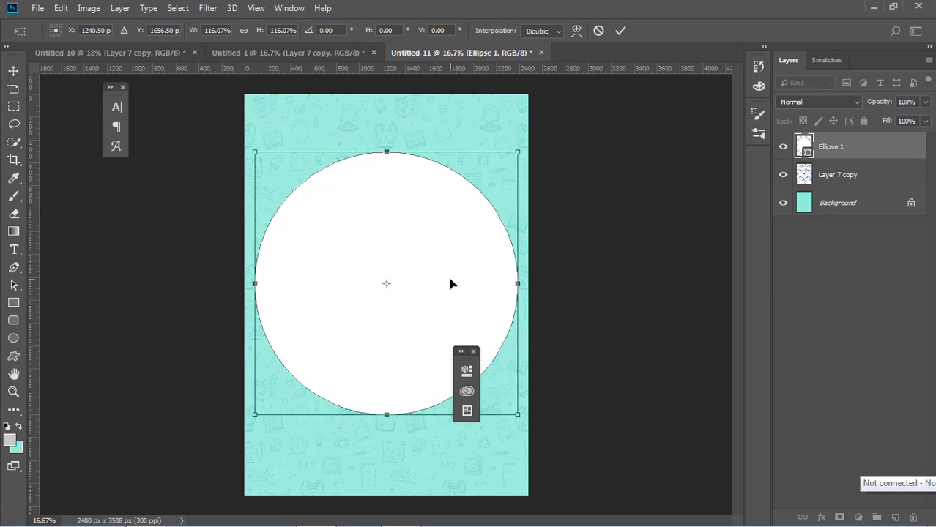
key(Return)
click(607, 243)
click(447, 280)
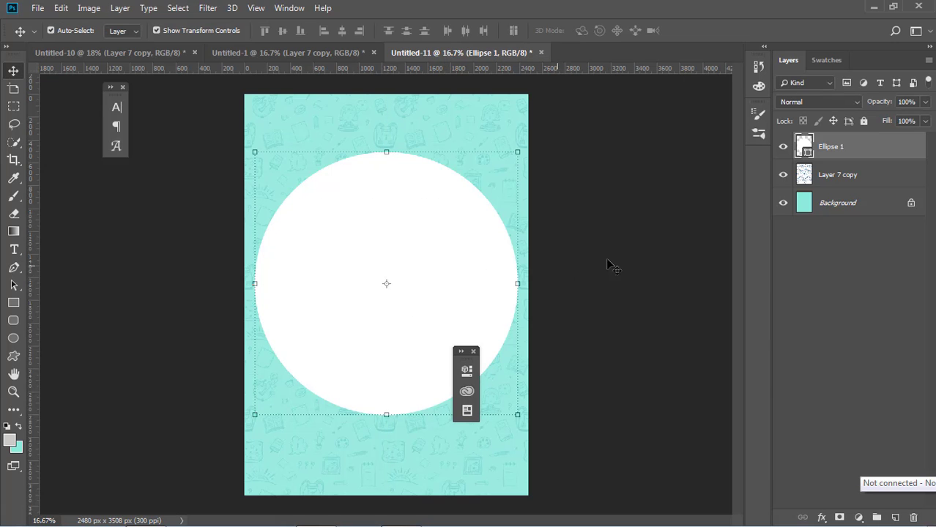
Step: Add a drop shadow to the white circle with 11% opacity, 90° angle, 10 px distance, 75% spread and 68 px size
click(823, 519)
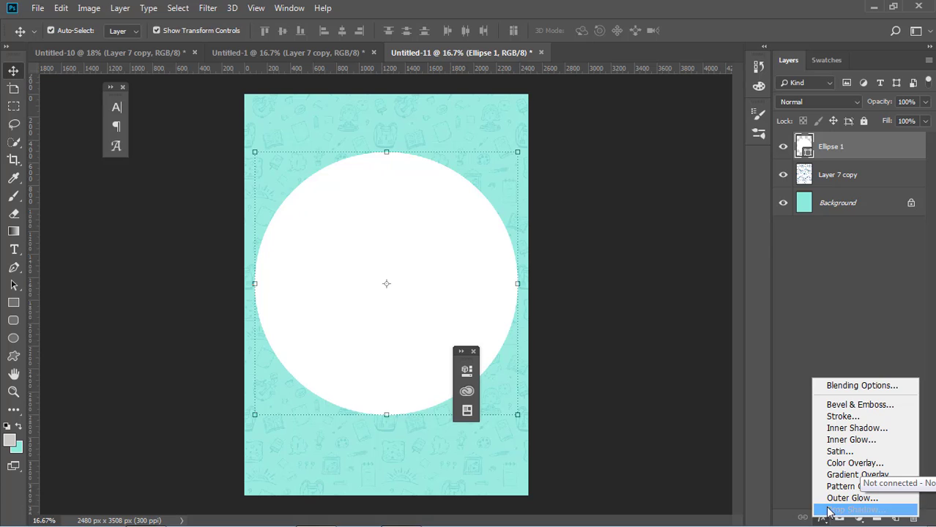
click(830, 510)
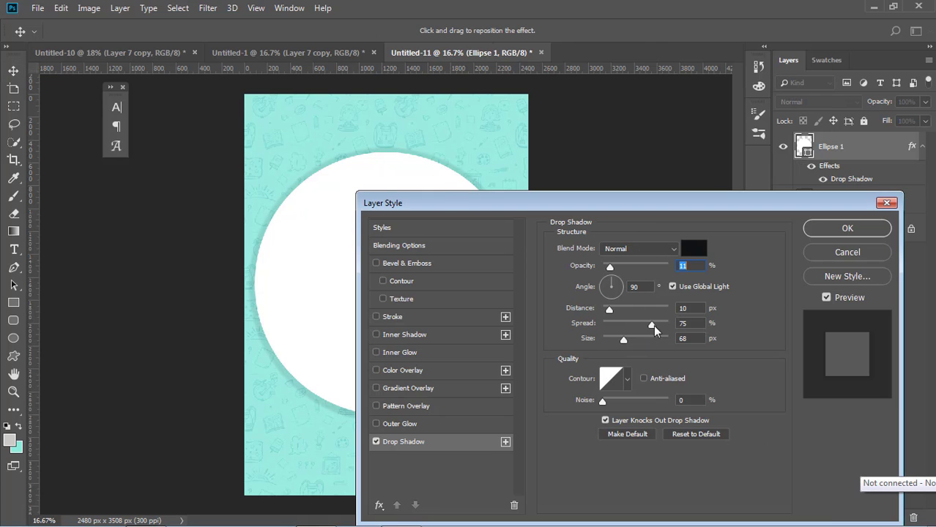
click(689, 309)
click(688, 323)
click(689, 338)
click(684, 266)
click(827, 229)
click(584, 268)
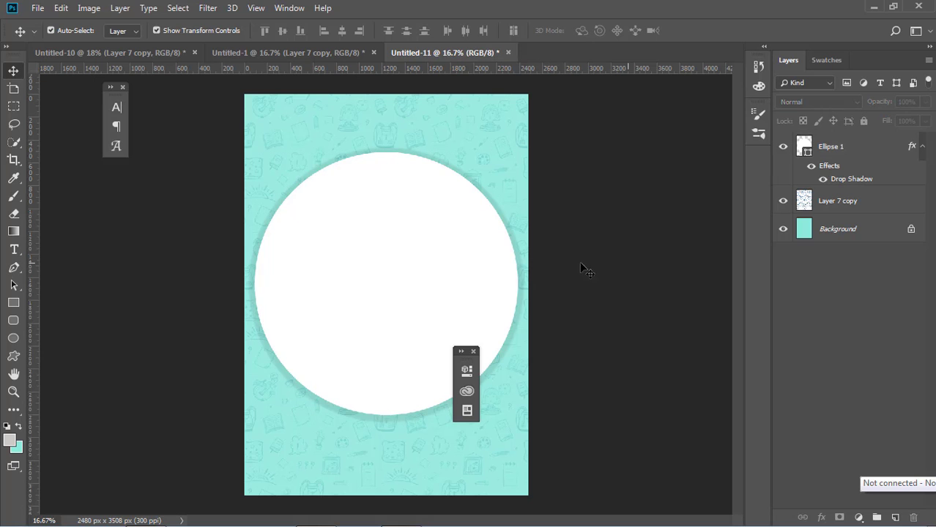
Step: Move the pattern off the children's illustration in Untitled-1 and copy the illustration onto the white circle in Untitled-11
click(296, 47)
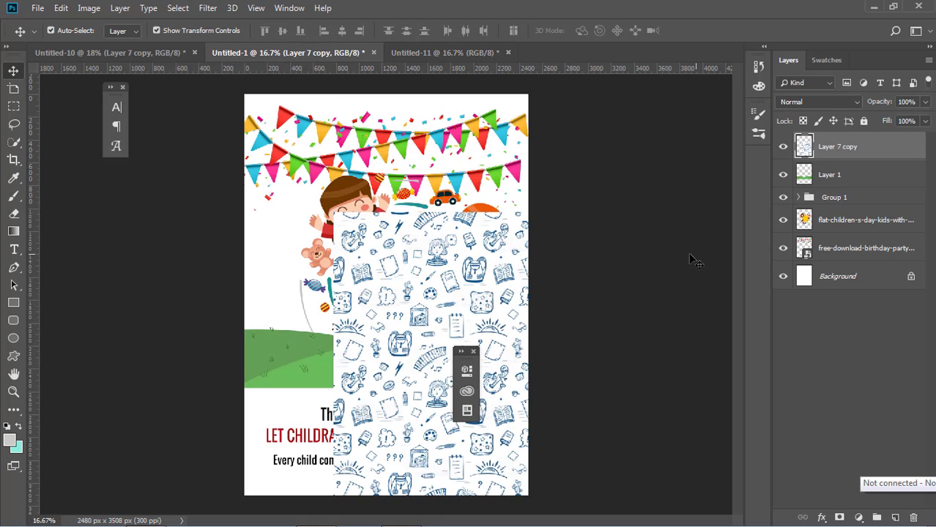
drag(436, 270, 417, 415)
mouse_move(418, 261)
mouse_down()
mouse_move(376, 175)
mouse_move(257, 59)
mouse_up()
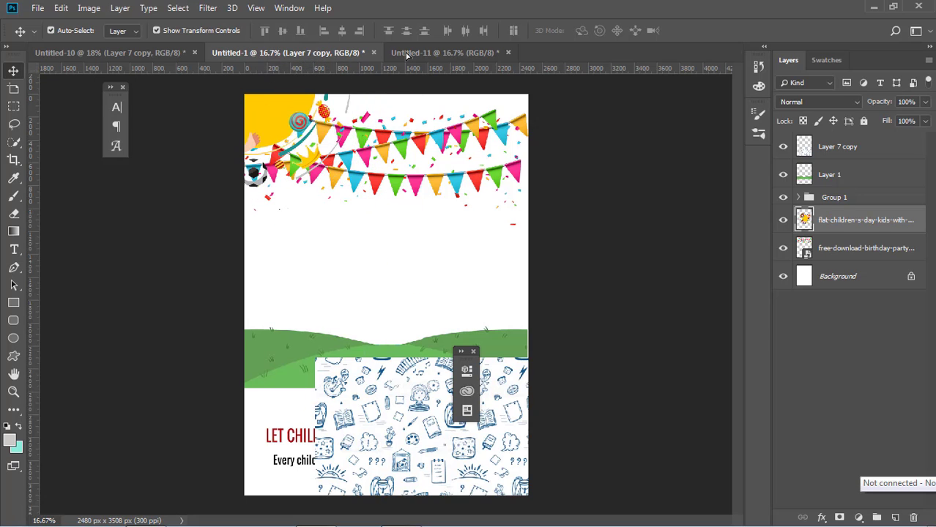
drag(408, 55, 400, 293)
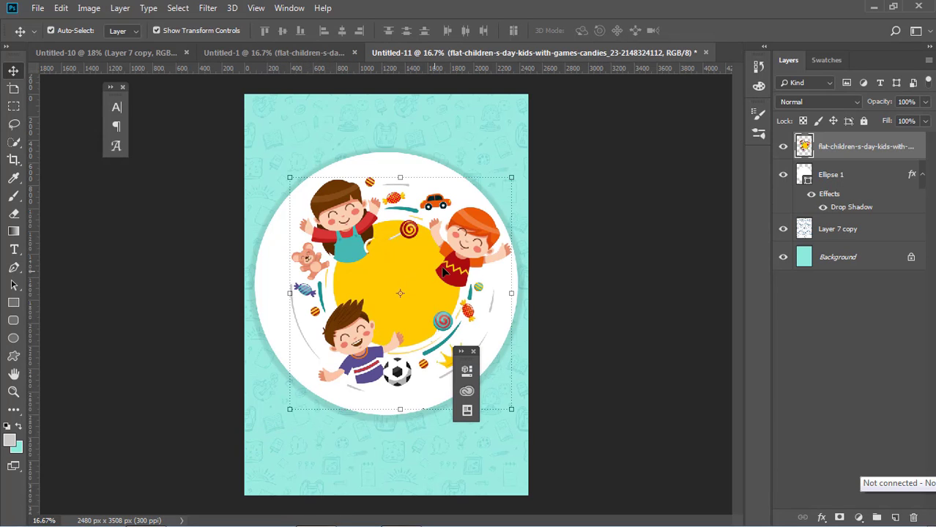
Step: Nudge the children's illustration into position within the white circle
drag(462, 244, 456, 250)
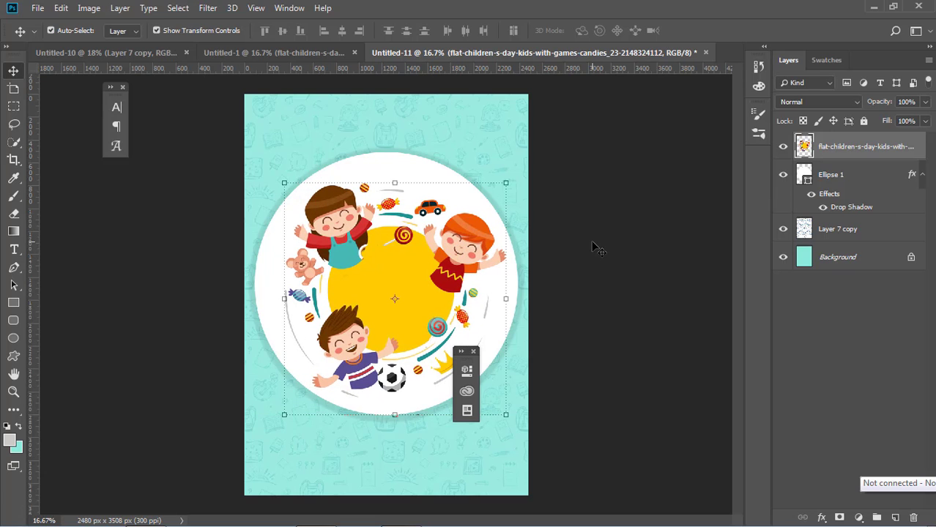
key(shift+Up)
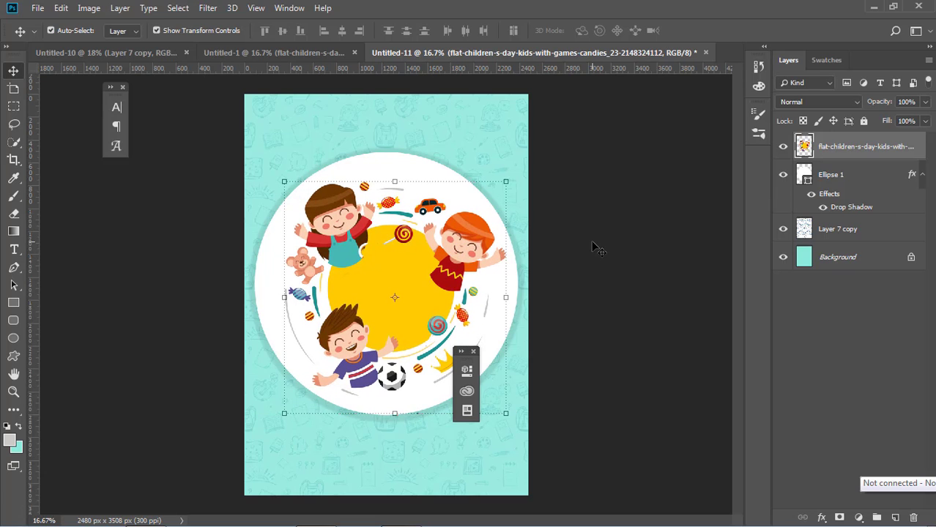
key(shift+Up)
key(shift+Left)
key(shift+Left)
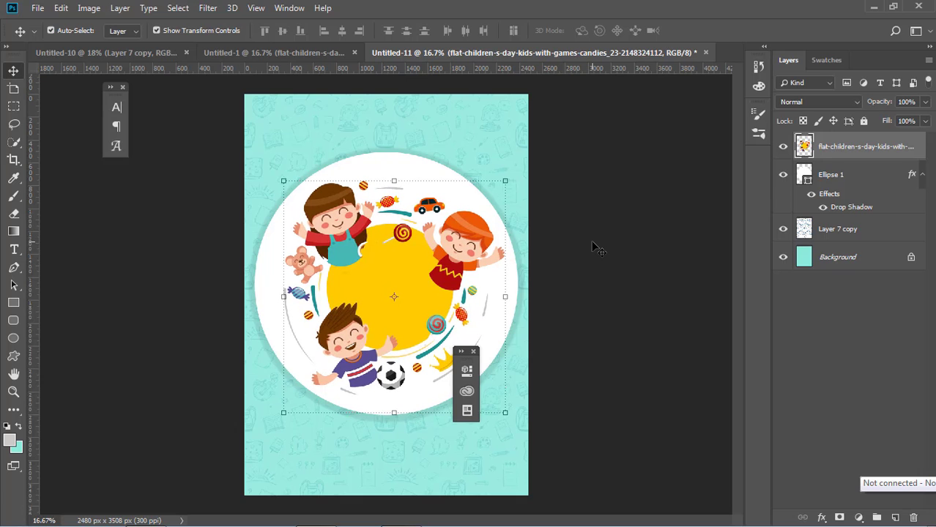
key(shift+Left)
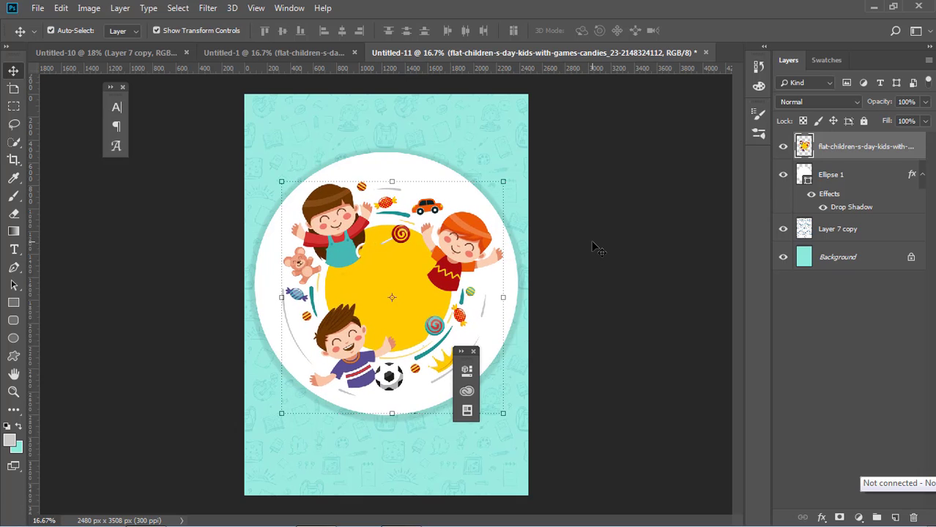
key(shift+Down)
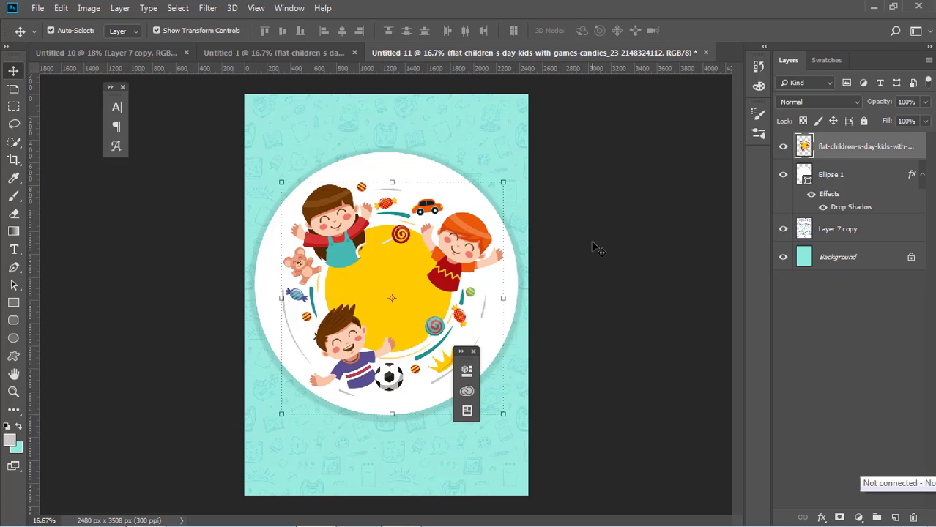
click(597, 249)
Step: Draw a second circle about 2201 px wide over the illustration and give it a turquoise stroke color
click(13, 338)
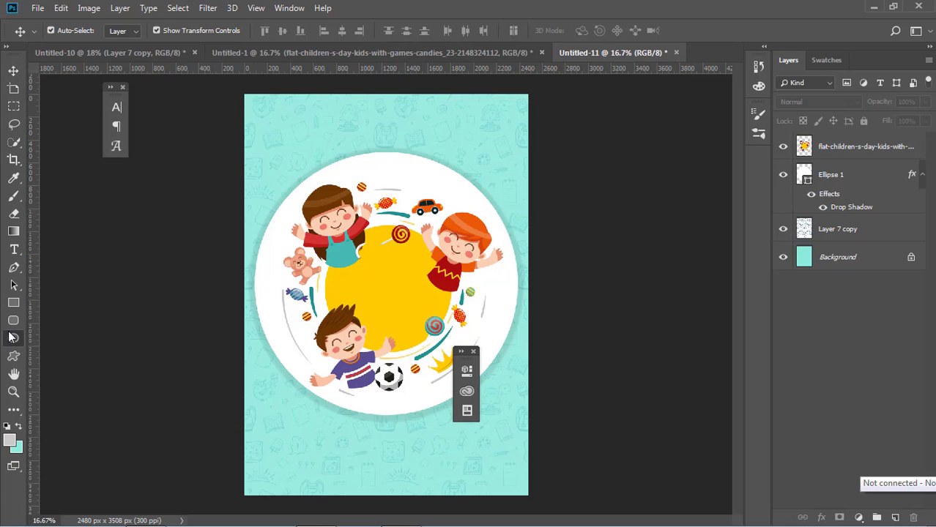
drag(295, 195, 737, 447)
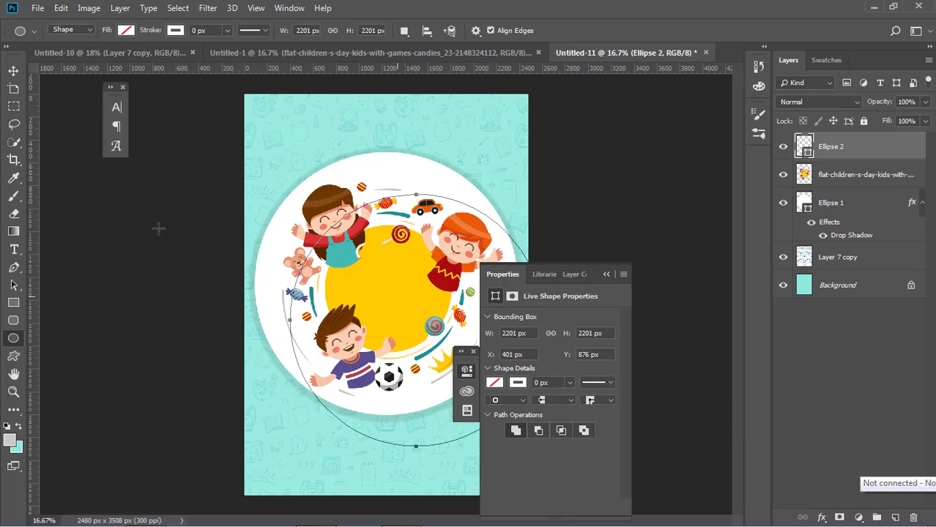
click(518, 383)
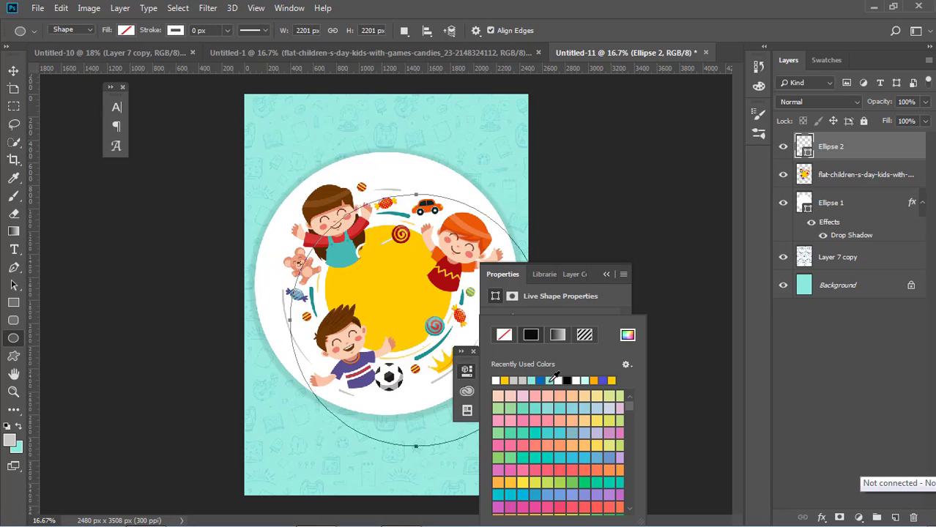
click(551, 380)
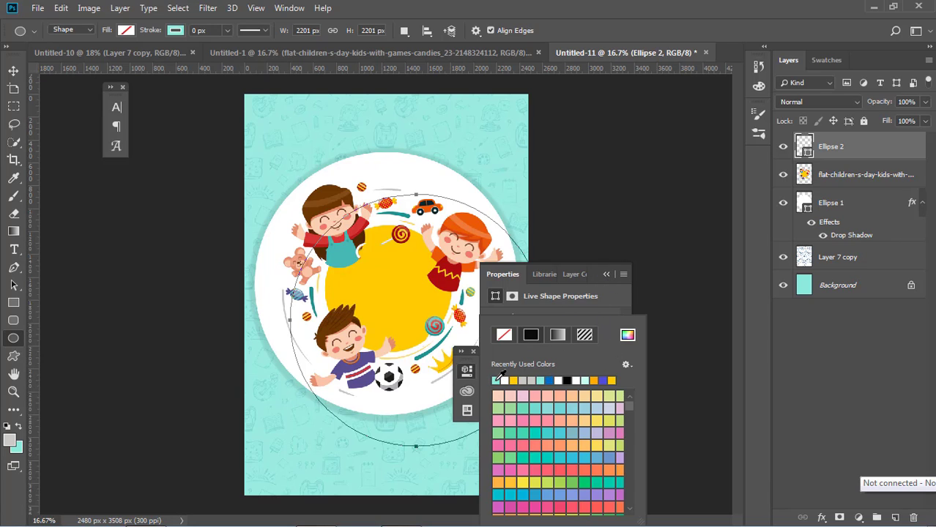
click(14, 70)
click(674, 300)
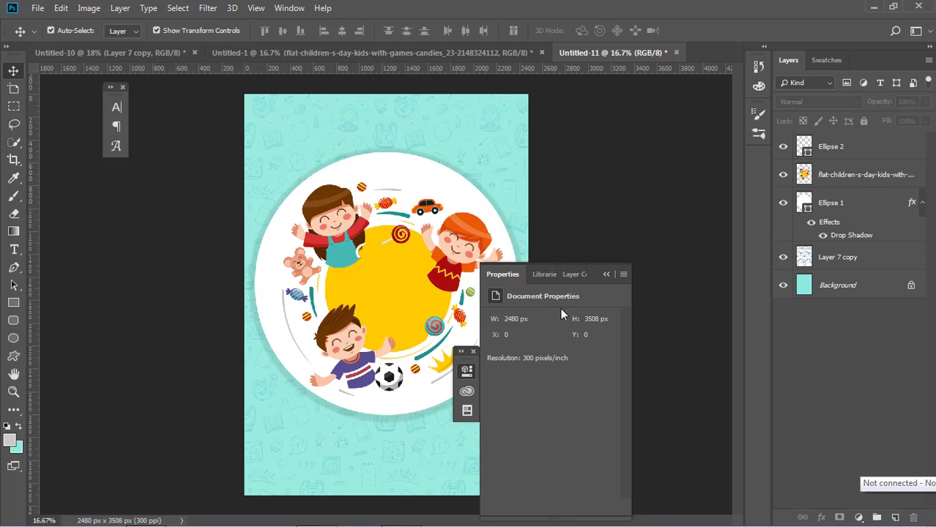
click(606, 276)
click(509, 369)
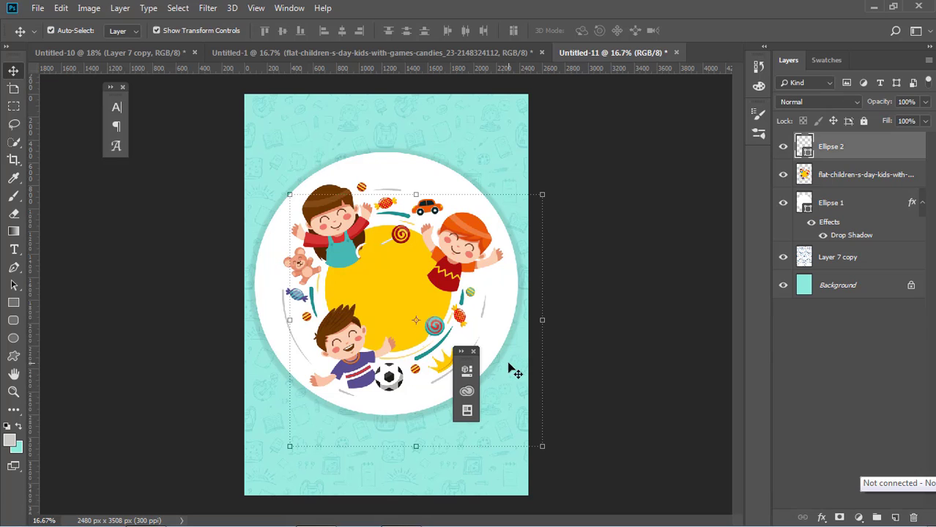
Step: Set the second circle's stroke width to about 40 px
click(13, 337)
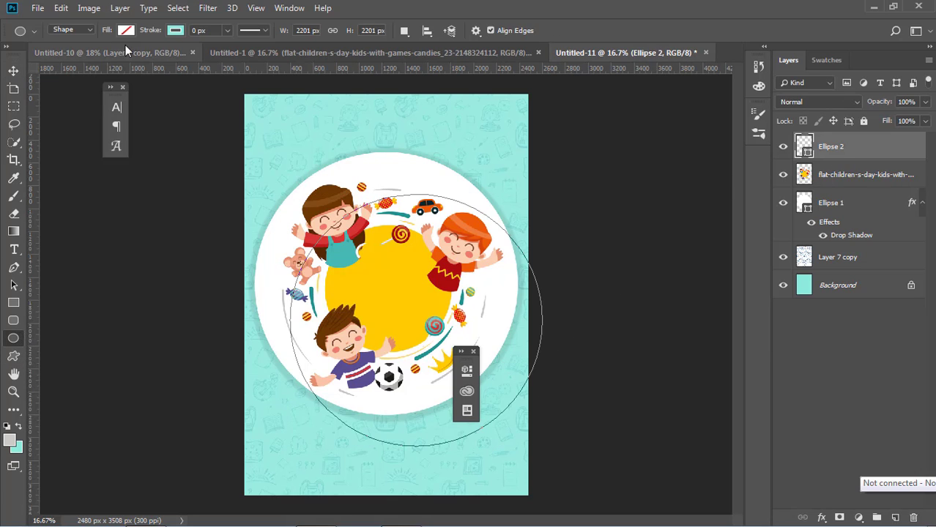
click(228, 32)
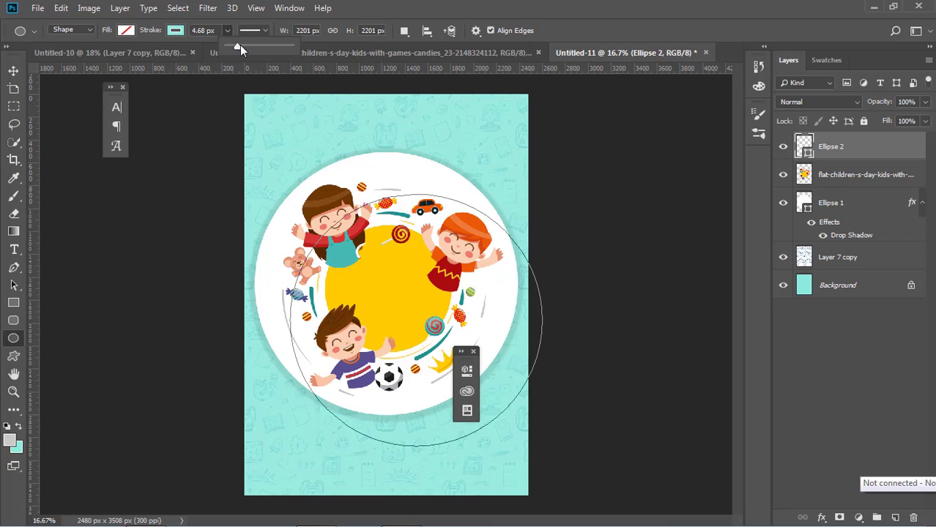
drag(240, 45, 246, 44)
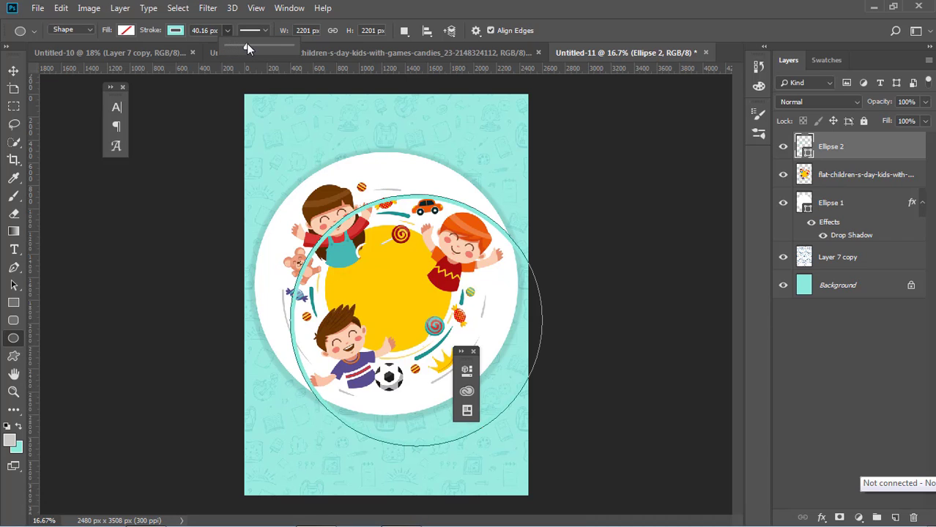
Step: Move the turquoise ring so it sits centered just inside the white circle's edge
click(13, 70)
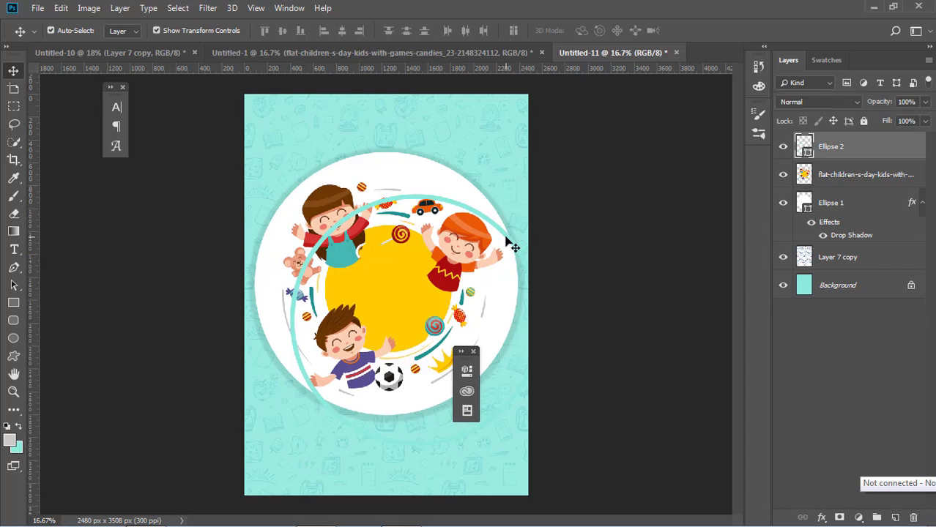
drag(511, 245, 476, 208)
click(572, 214)
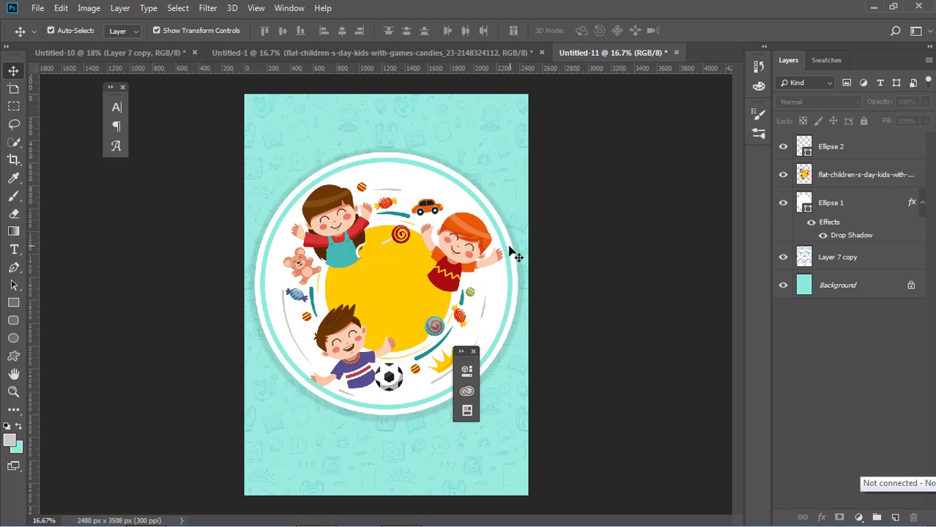
Step: Thin the turquoise ring's stroke to about 18 px
click(509, 250)
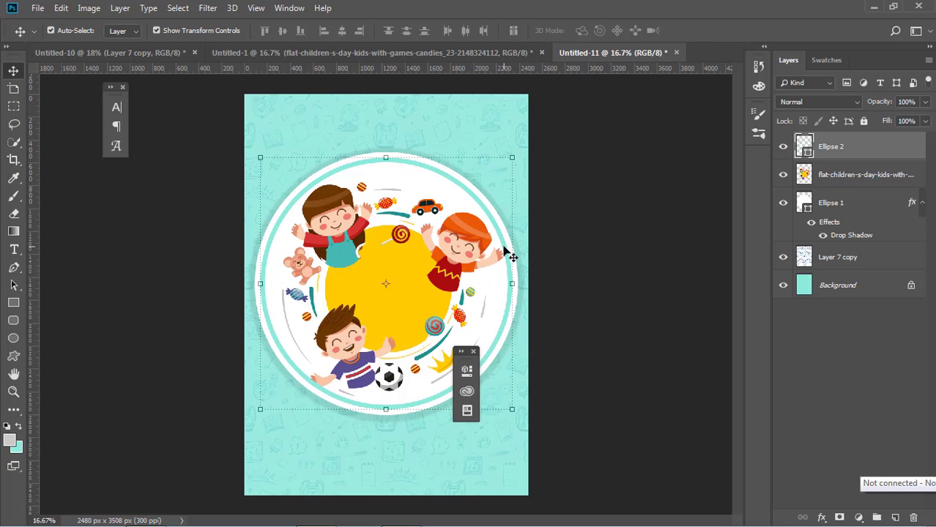
click(19, 339)
click(227, 31)
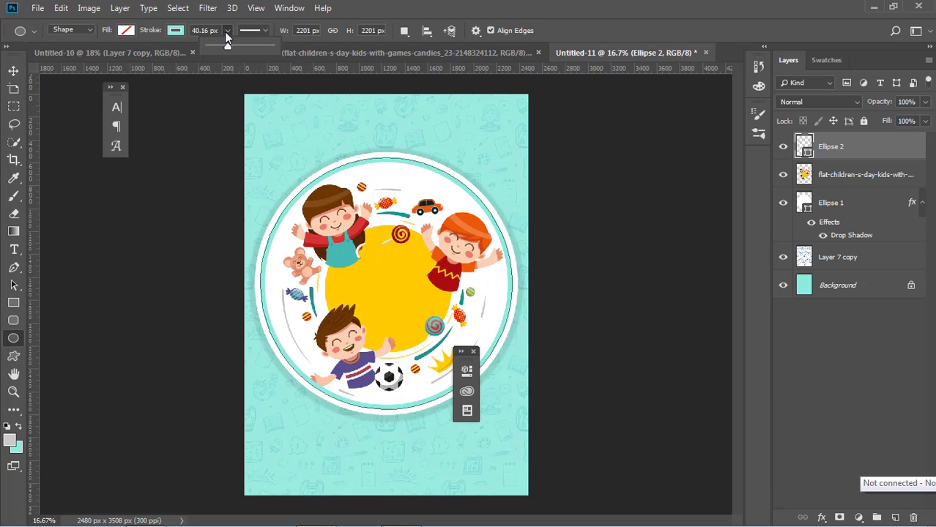
drag(227, 47, 223, 49)
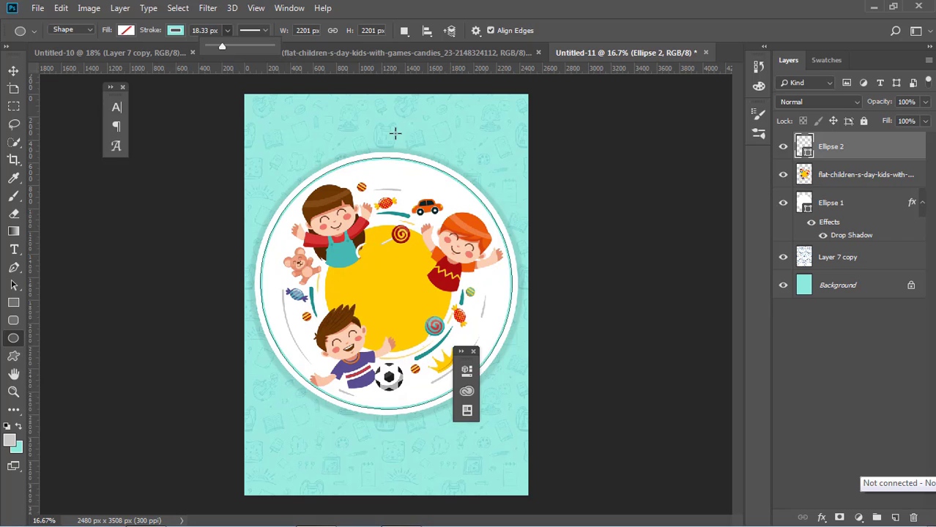
click(14, 71)
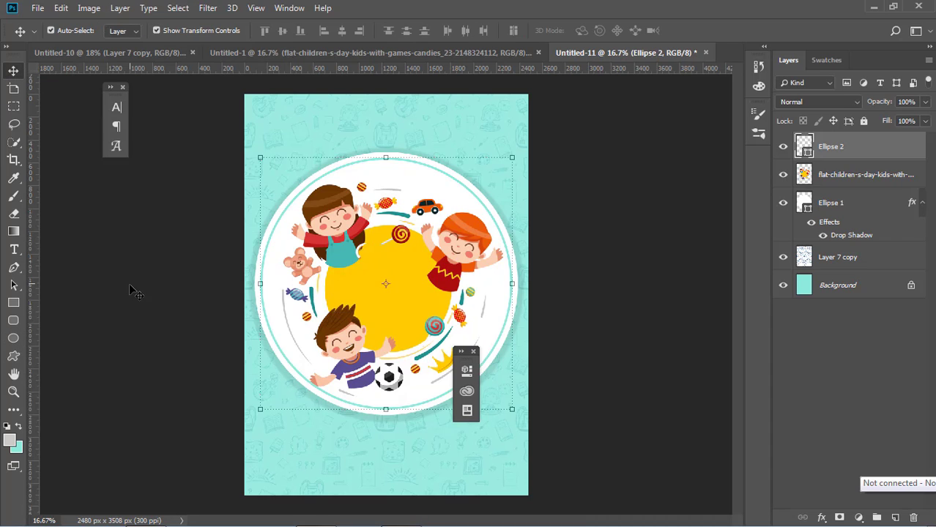
click(129, 283)
Step: Nudge the children's illustration slightly up and to the right to center it within the ring
click(416, 277)
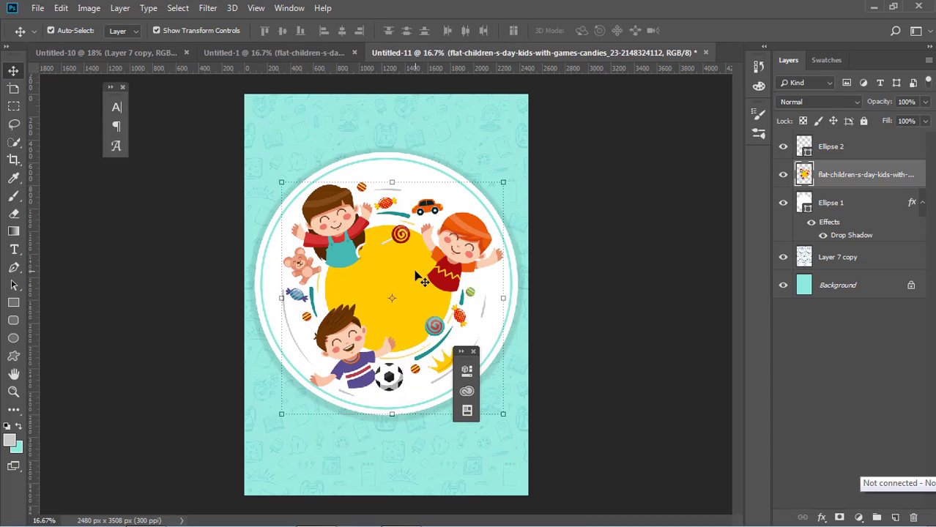
key(Up)
key(Up)
key(Up)
key(Up)
key(Up)
key(Up)
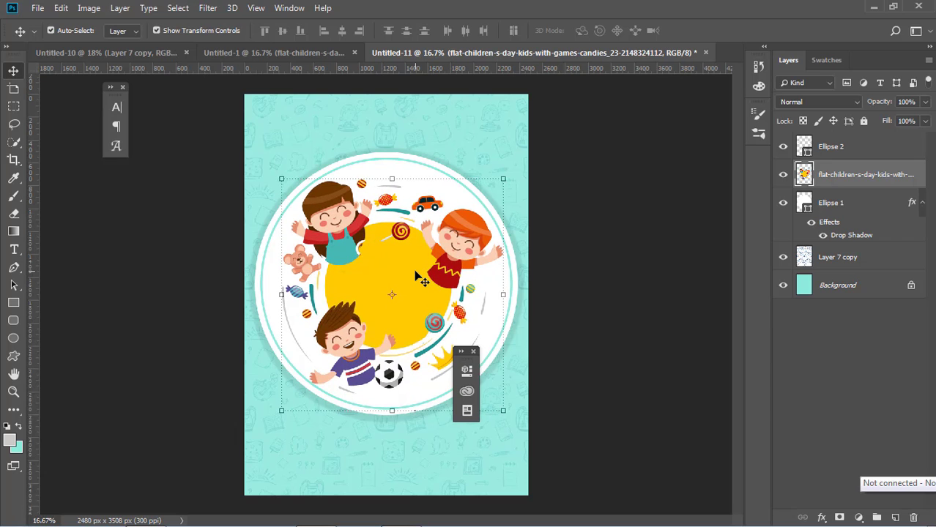
key(Right)
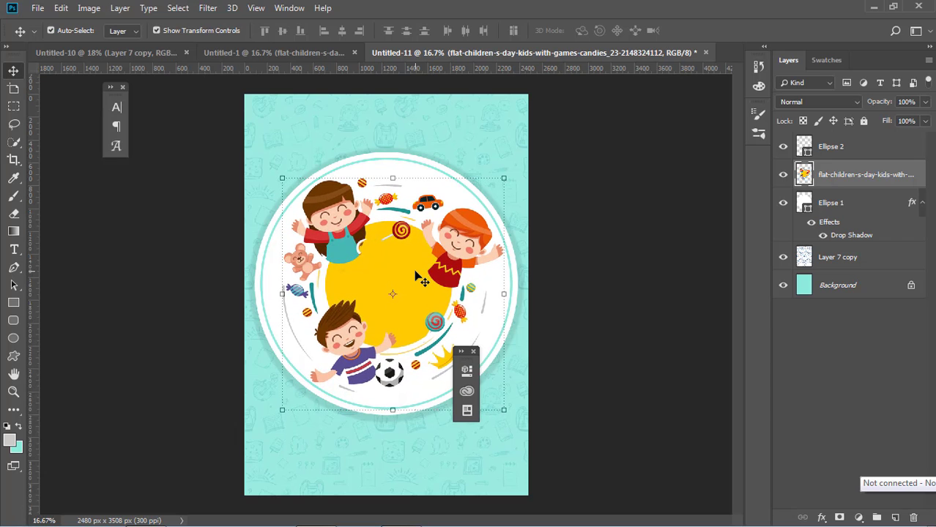
click(648, 240)
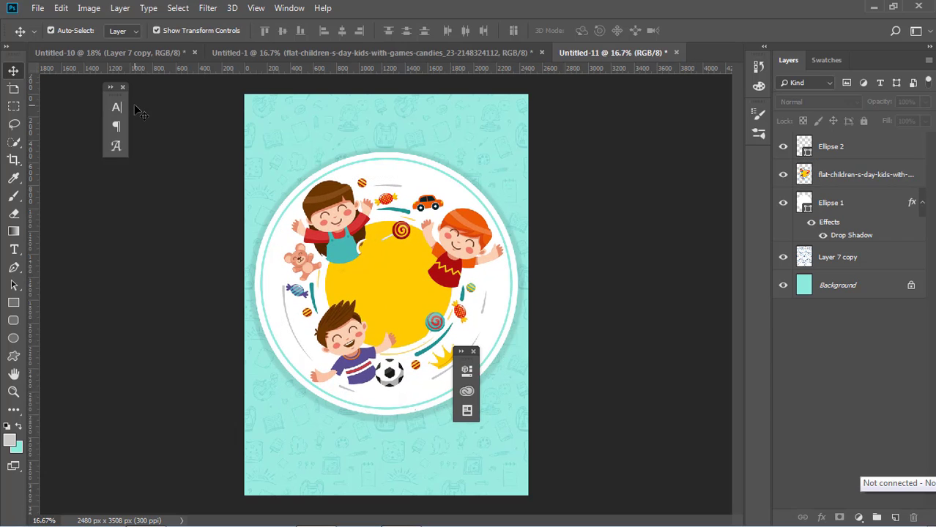
Step: Copy the colorful bunting with confetti from the Untitled-1 document onto the upper edge of the Untitled-11 poster
click(235, 51)
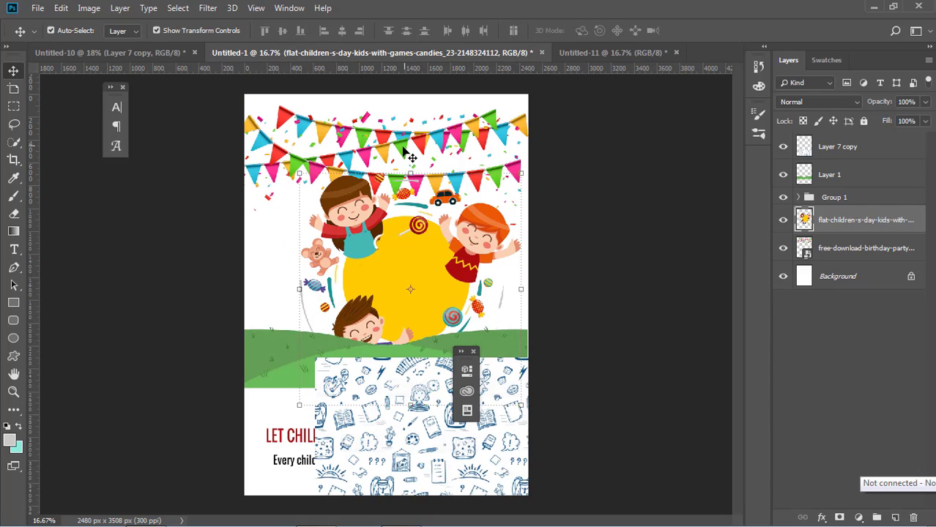
mouse_move(401, 146)
mouse_down()
mouse_move(379, 108)
mouse_move(579, 52)
mouse_move(450, 110)
mouse_move(466, 116)
mouse_move(414, 145)
mouse_move(410, 137)
mouse_up()
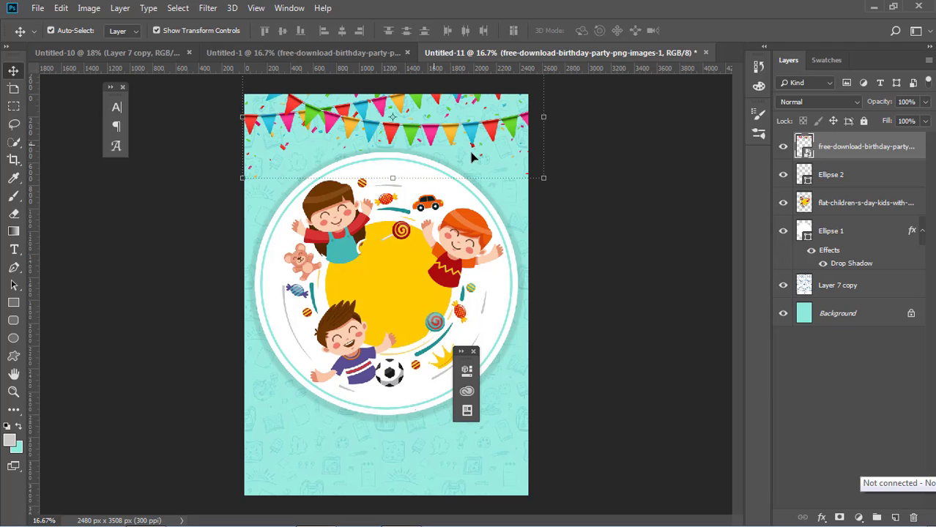
click(621, 238)
Step: Copy the green hills from Untitled-1 to the bottom edge of the Untitled-11 poster and close the floating panel over the artwork
click(402, 52)
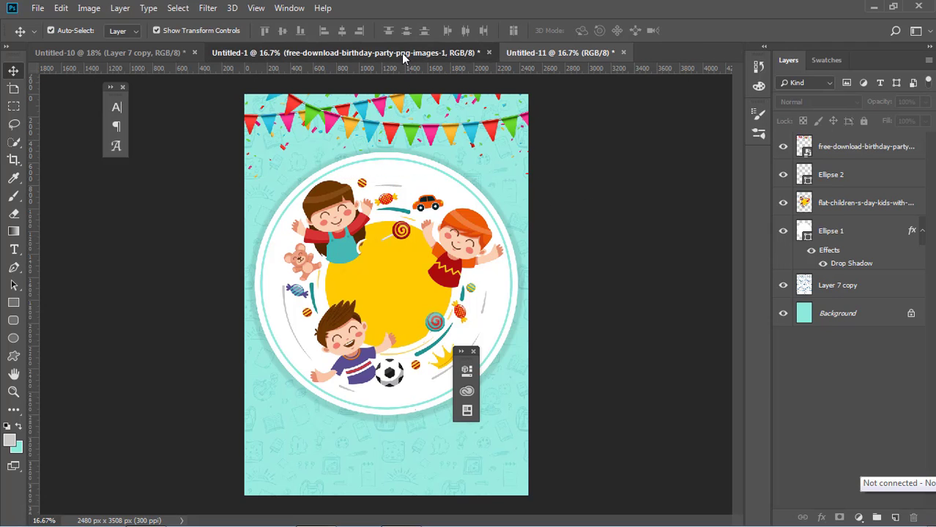
drag(419, 286, 496, 209)
drag(344, 241, 371, 302)
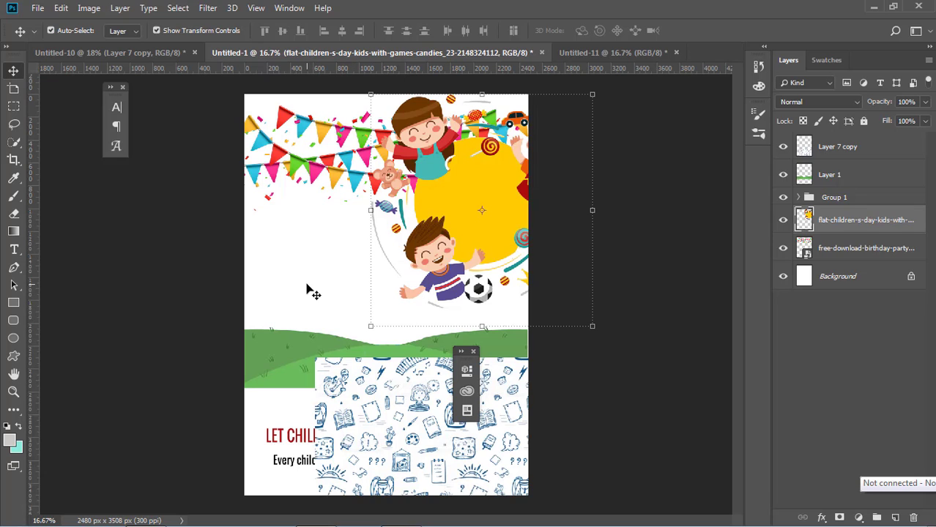
click(304, 359)
drag(304, 359, 311, 59)
drag(391, 64, 388, 429)
drag(396, 462, 396, 467)
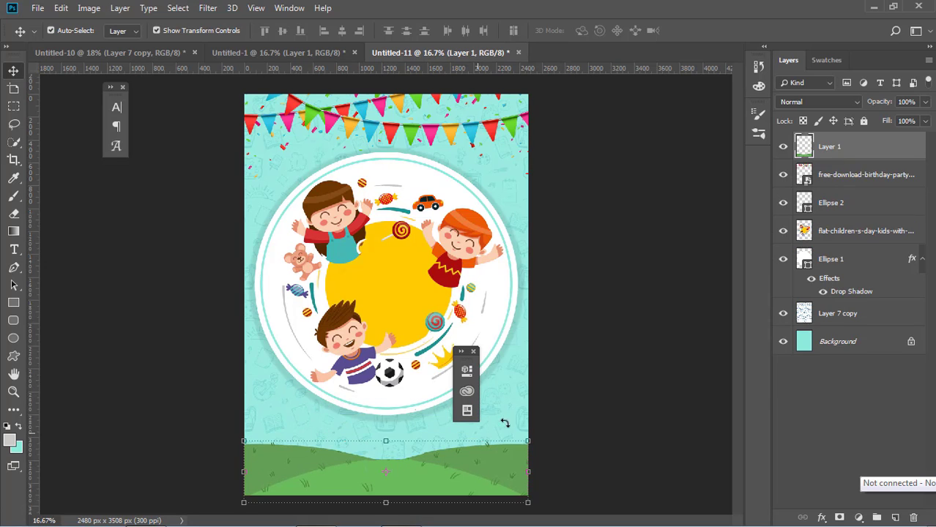
click(559, 408)
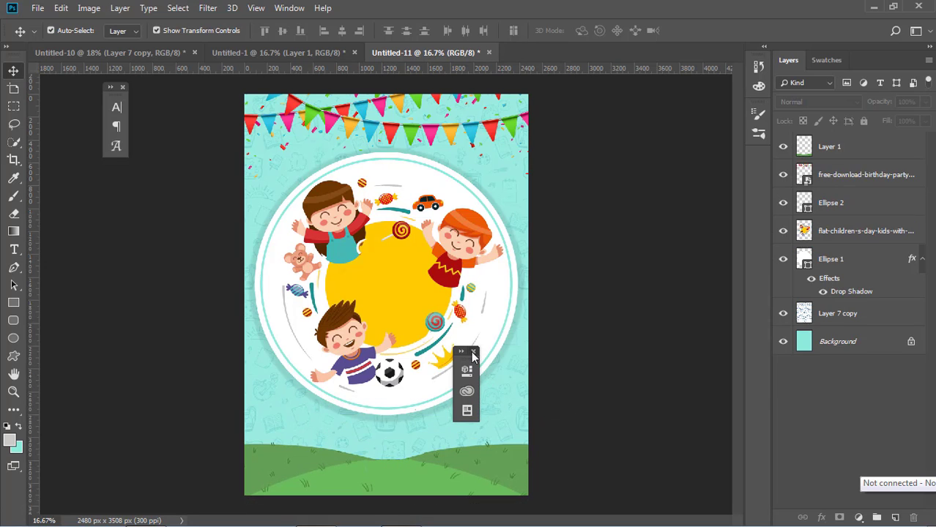
click(473, 353)
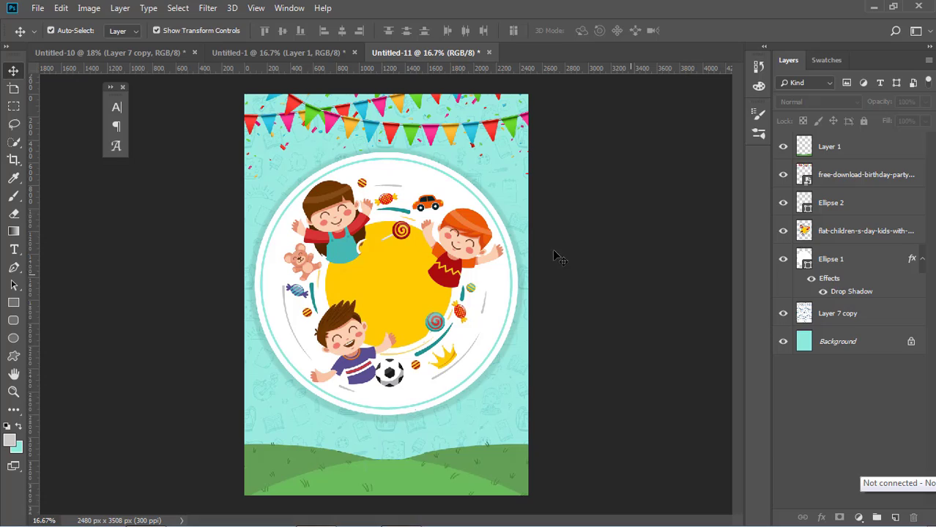
Step: In Untitled-1, move the doodle pattern off the text and shift the green hills up
click(322, 55)
mouse_move(429, 417)
mouse_down()
mouse_move(396, 138)
mouse_move(367, 81)
mouse_move(501, 406)
mouse_move(505, 454)
mouse_up()
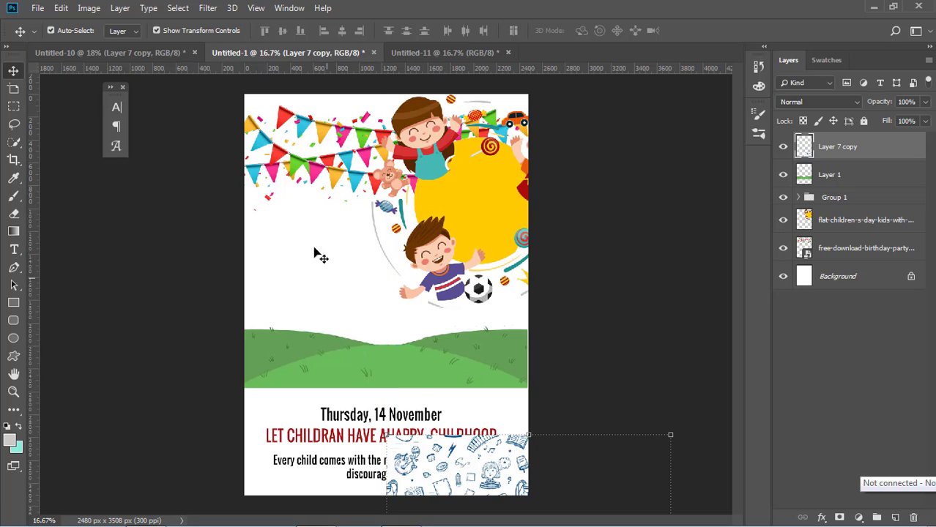
drag(315, 220, 401, 361)
click(655, 355)
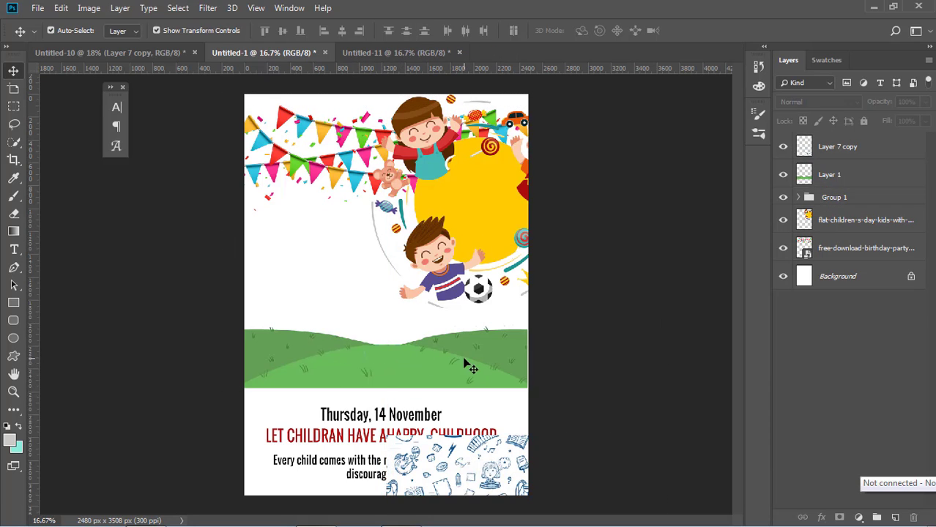
drag(468, 366, 464, 230)
Step: Copy the whole Group 1 text group from Untitled-1 into the Untitled-11 poster, undoing any separate move of the headline
click(434, 417)
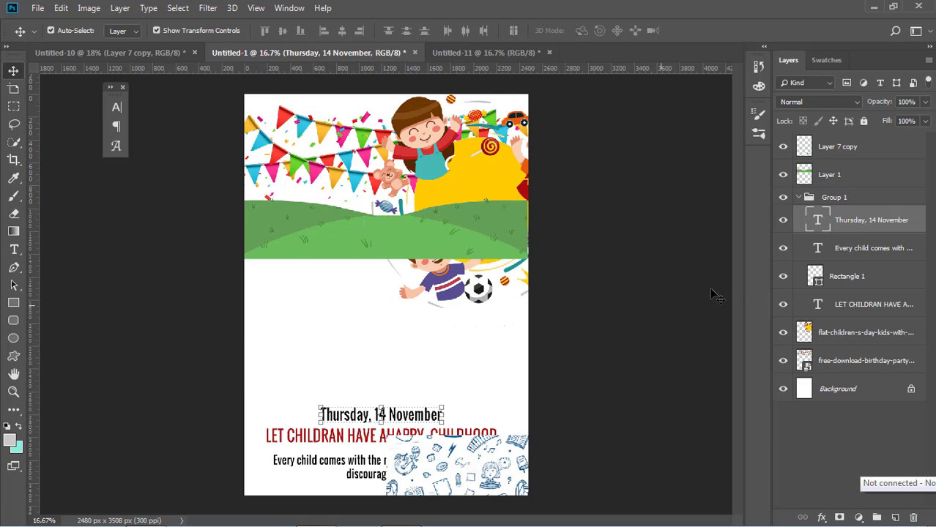
click(799, 198)
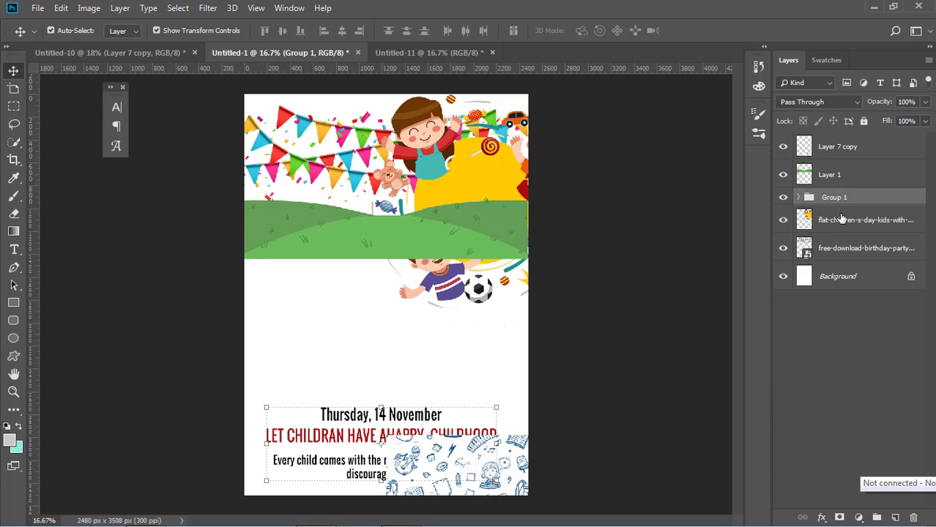
drag(844, 205, 421, 432)
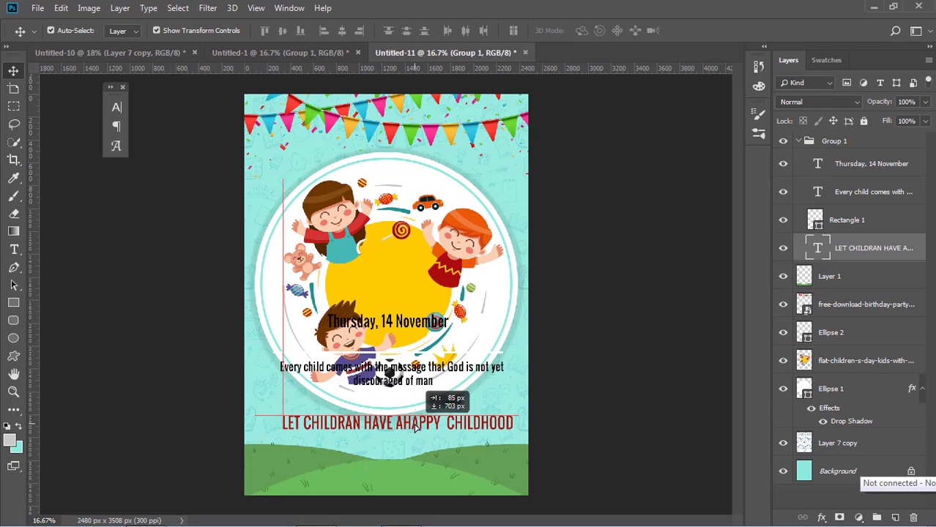
key(ctrl+z)
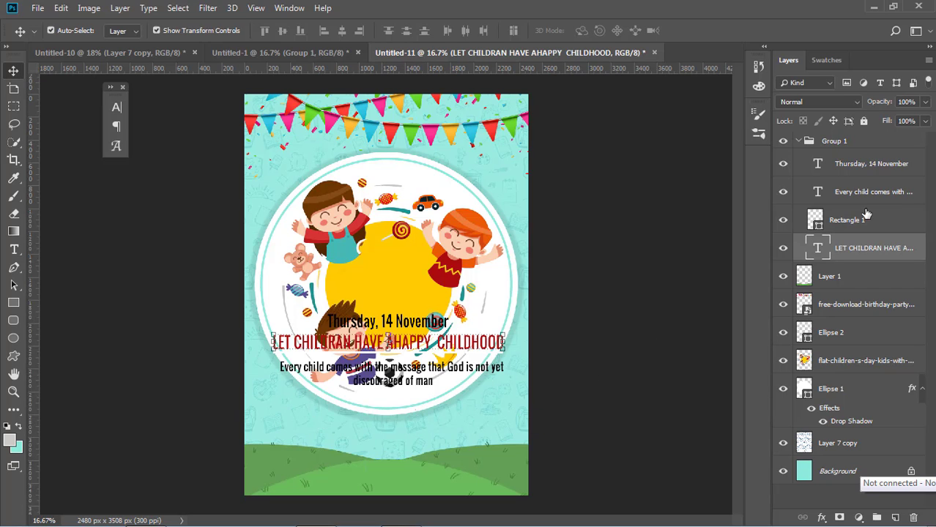
Step: Move the whole text group straight down so it sits below the white circle, with its last lines over the green hills
click(798, 141)
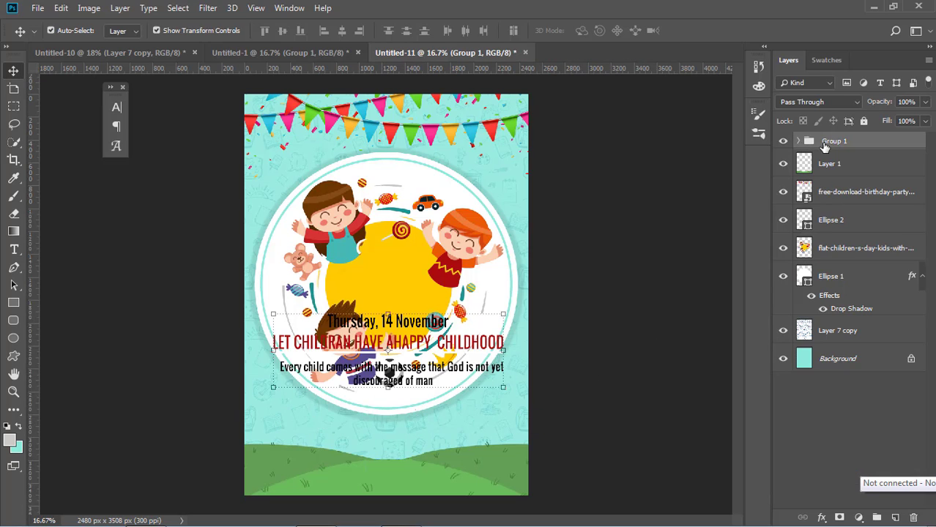
key(shift+Down)
key(shift+Down)
key(shift+Down)
key(shift+Down)
key(shift+Down)
key(shift+Down)
key(shift+Down)
key(shift+Down)
key(shift+Down)
key(shift+Down)
key(shift+Down)
key(shift+Down)
key(shift+Down)
key(shift+Down)
key(shift+Down)
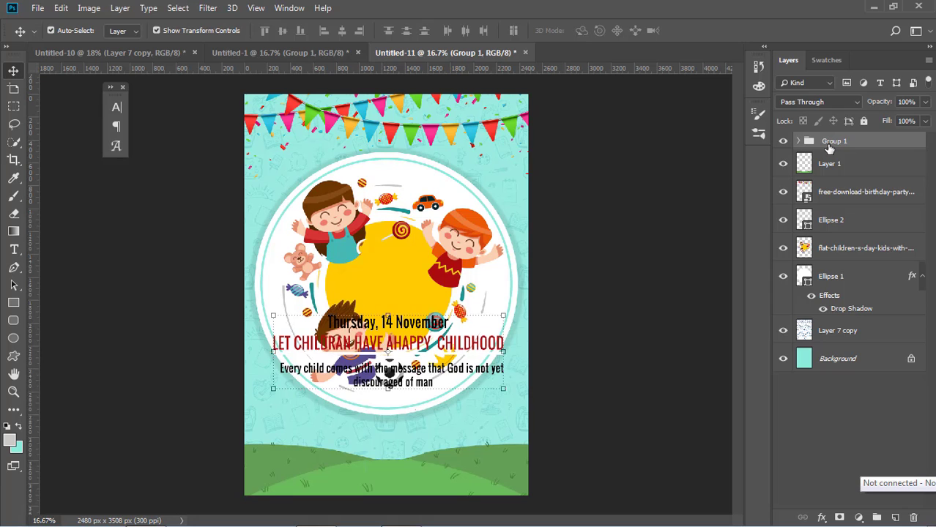
key(shift+Down)
key(shift+Down)
key(shift+Down)
key(shift+Down)
key(shift+Down)
key(shift+Down)
key(shift+Down)
key(shift+Down)
key(shift+Down)
key(shift+Down)
key(shift+Down)
key(shift+Down)
key(shift+Down)
key(shift+Down)
key(shift+Down)
key(shift+Down)
key(shift+Down)
key(shift+Down)
key(shift+Down)
key(shift+Down)
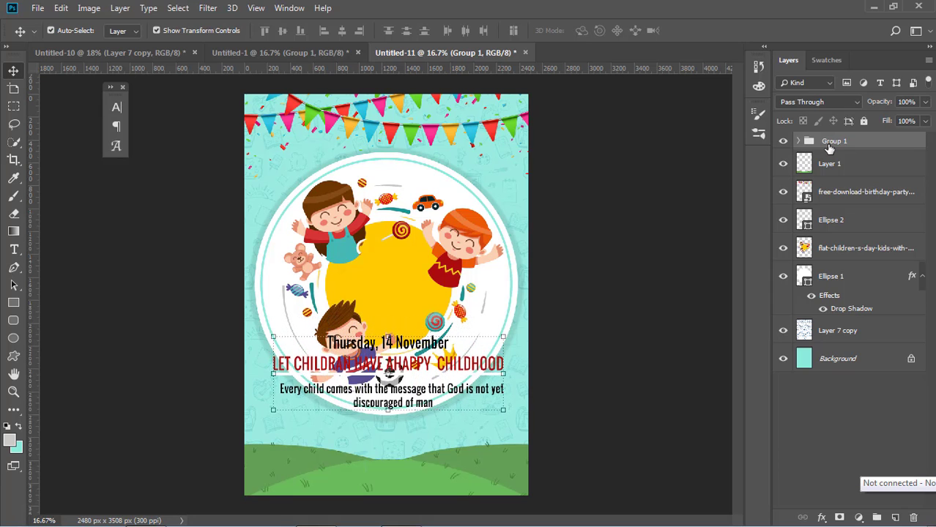
key(shift+Down)
key(shift+Down)
key(shift+Down)
key(shift+Down)
key(shift+Down)
key(shift+Down)
key(shift+Down)
key(shift+Down)
key(shift+Down)
key(shift+Down)
key(shift+Down)
key(shift+Down)
key(shift+Down)
key(shift+Down)
key(shift+Down)
key(shift+Down)
key(shift+Down)
key(shift+Down)
key(shift+Down)
key(shift+Down)
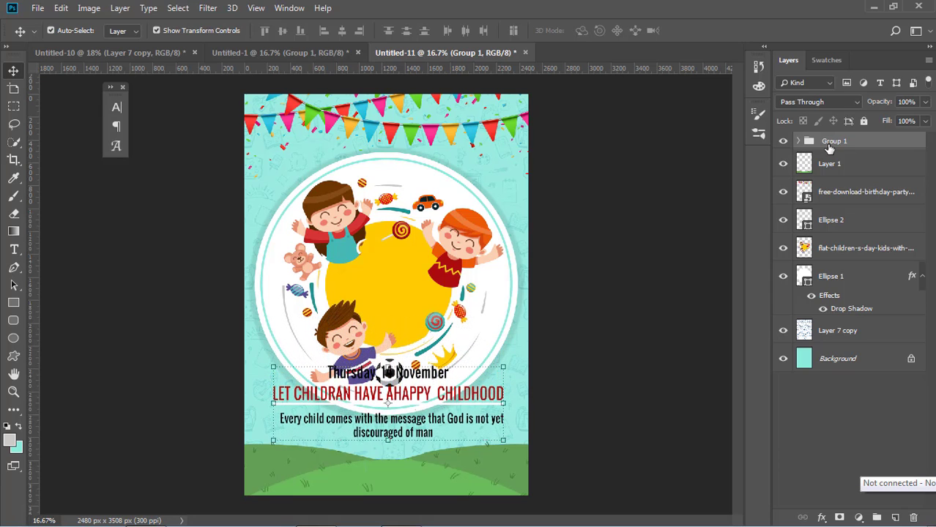
key(shift+Down)
key(shift+Down)
key(shift+Down)
key(shift+Down)
key(shift+Down)
key(shift+Down)
key(shift+Down)
key(shift+Down)
key(shift+Down)
key(shift+Down)
key(shift+Down)
key(shift+Down)
key(shift+Down)
key(shift+Down)
key(shift+Down)
key(shift+Down)
key(shift+Down)
key(shift+Down)
key(shift+Down)
key(shift+Down)
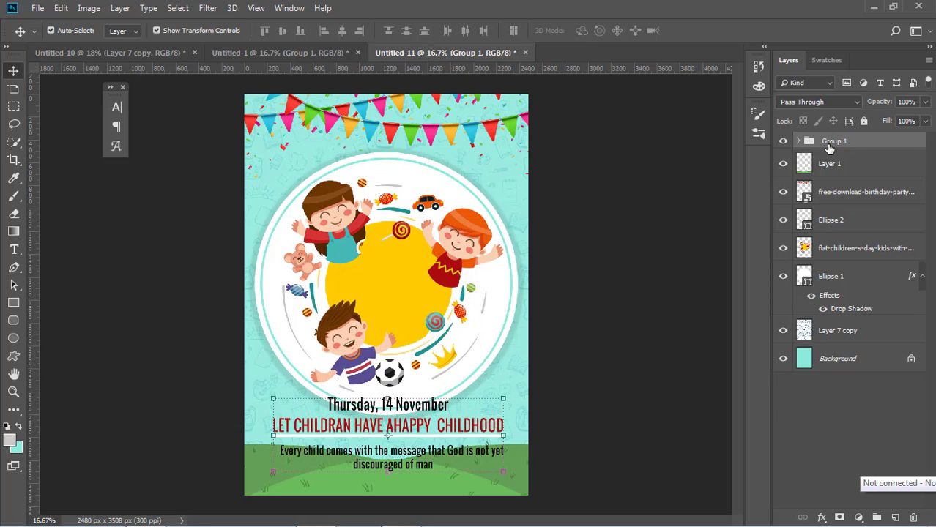
key(shift+Down)
key(shift+Down)
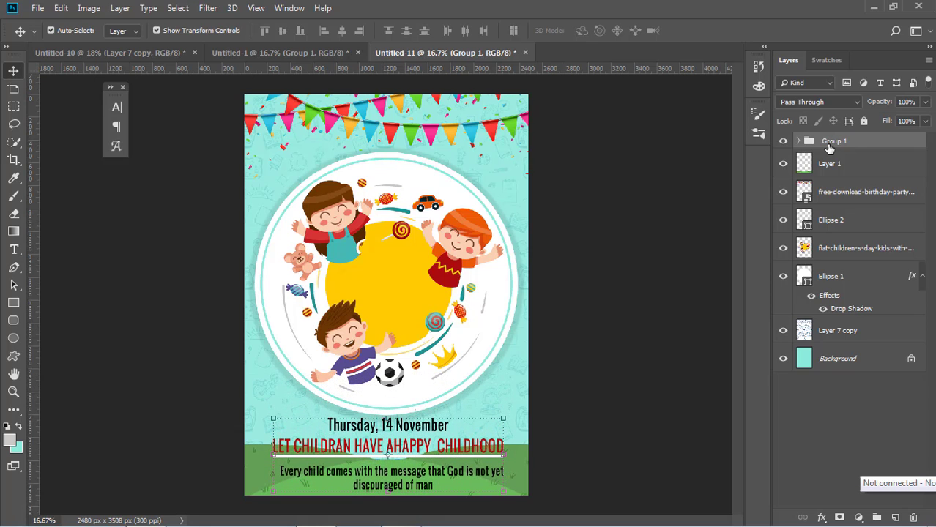
key(shift+Down)
key(shift+Up)
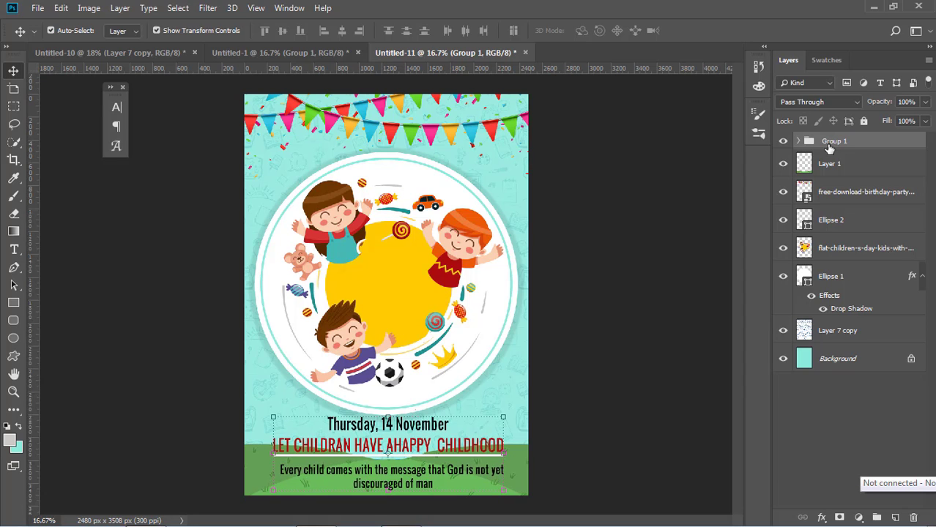
click(670, 360)
click(428, 477)
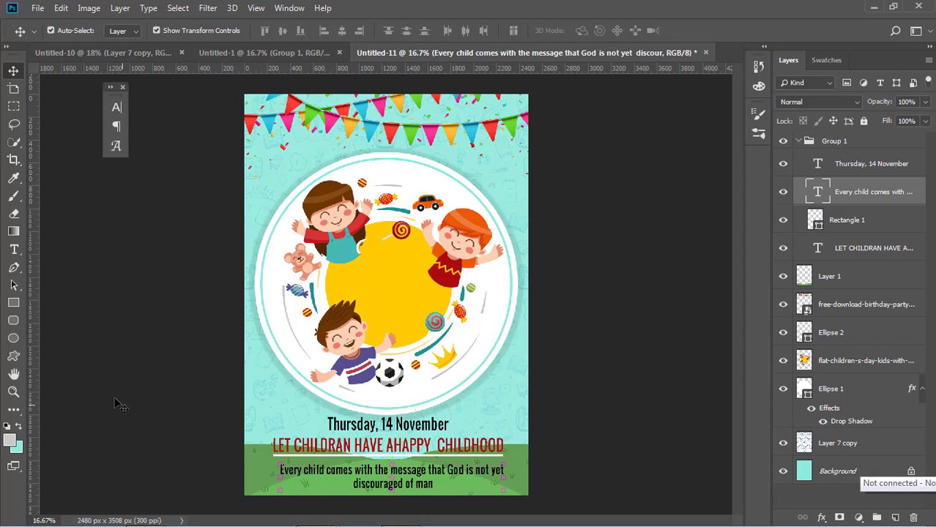
click(14, 287)
click(14, 249)
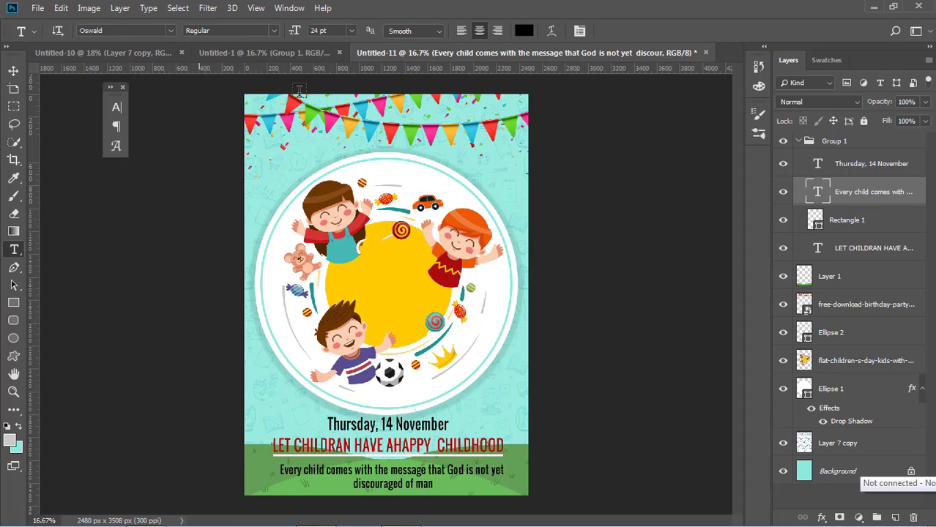
click(150, 34)
click(150, 30)
text(t)
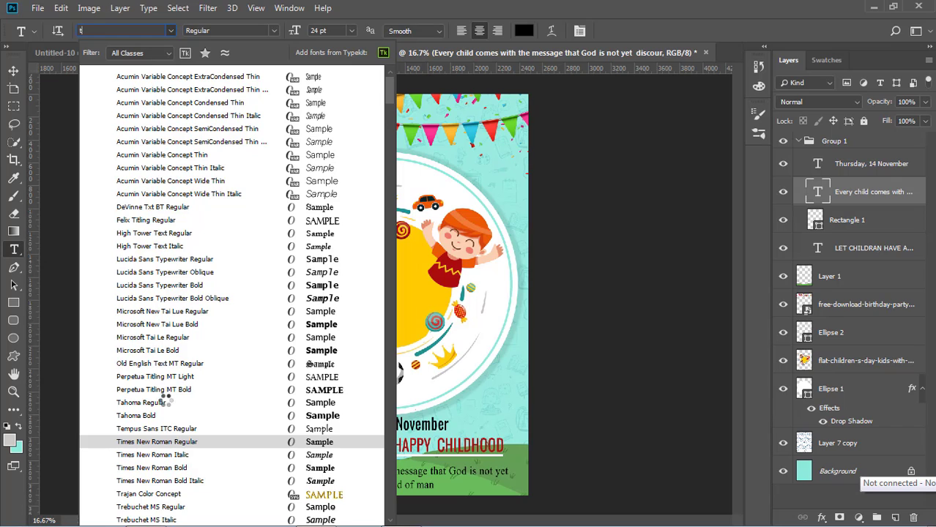
click(13, 71)
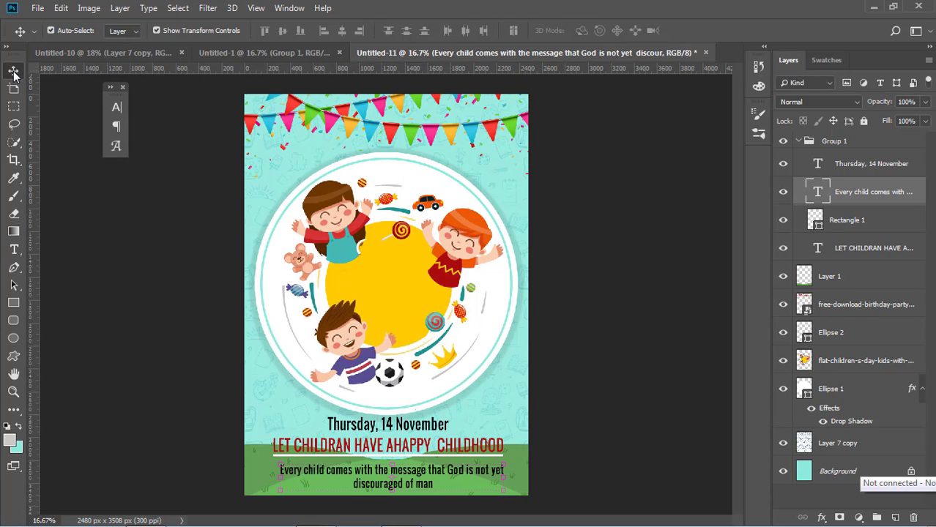
click(641, 445)
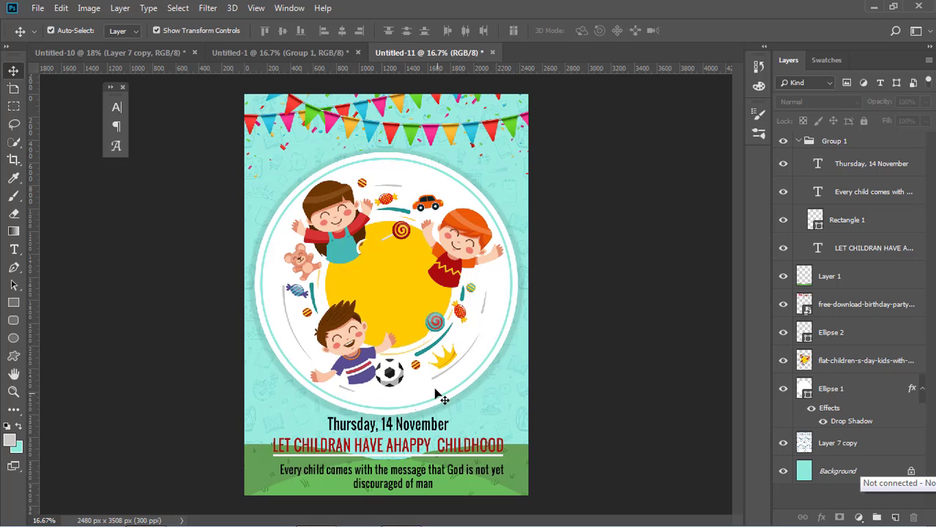
Step: Shift the bunting slightly up and left so it is centered across the poster's upper edge
click(430, 276)
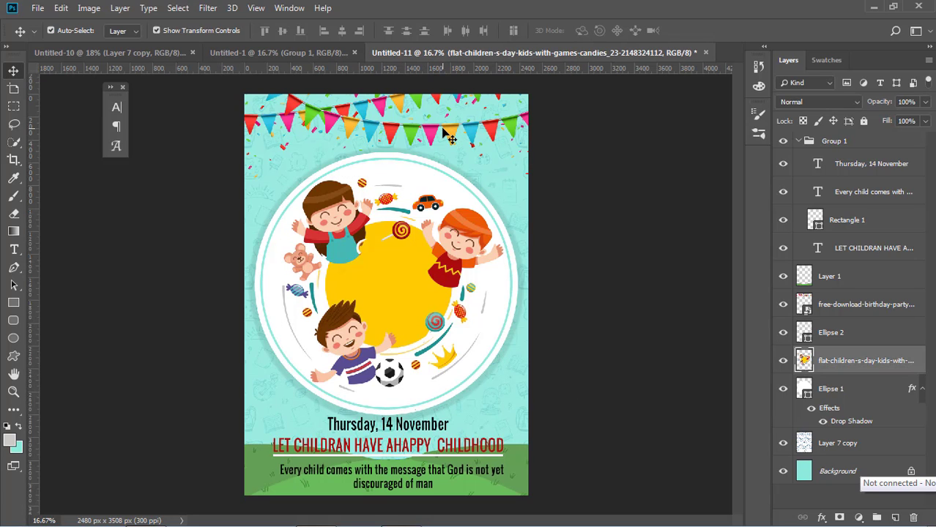
drag(448, 136, 442, 132)
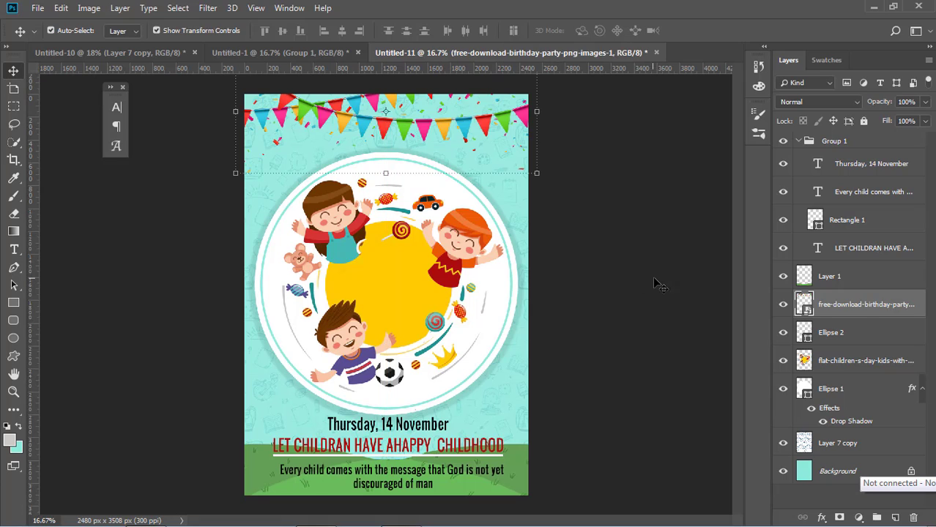
click(654, 280)
click(408, 281)
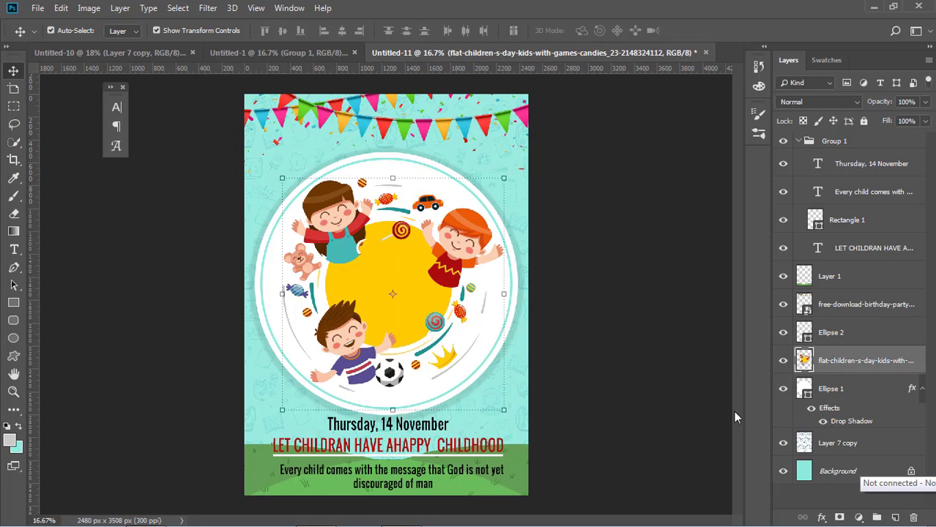
click(616, 449)
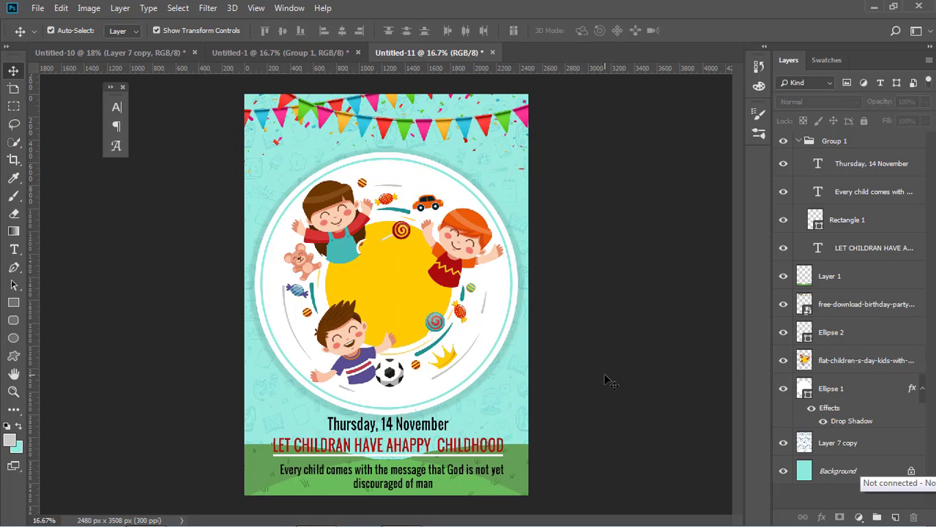
click(511, 404)
click(651, 367)
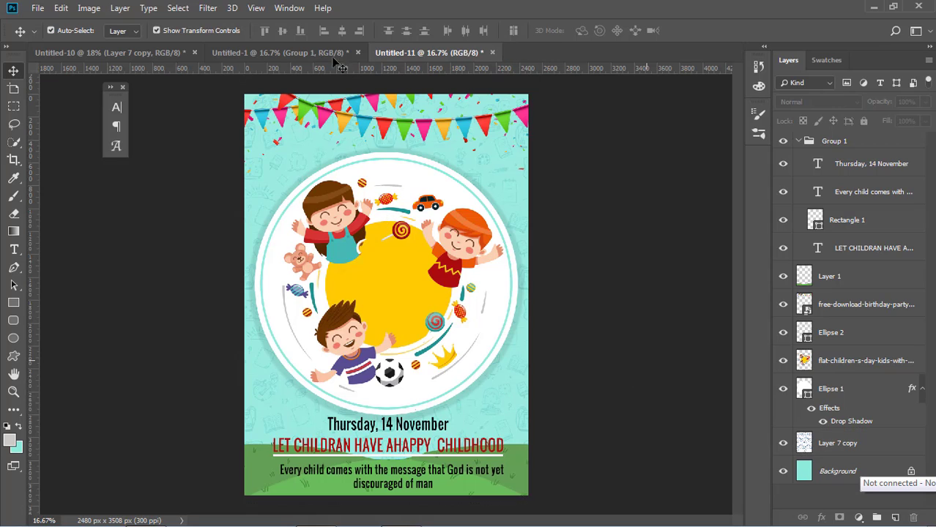
Step: In Untitled-1, shift the green hills straight down about 1455 px and move the kids illustration down and left behind them
click(259, 55)
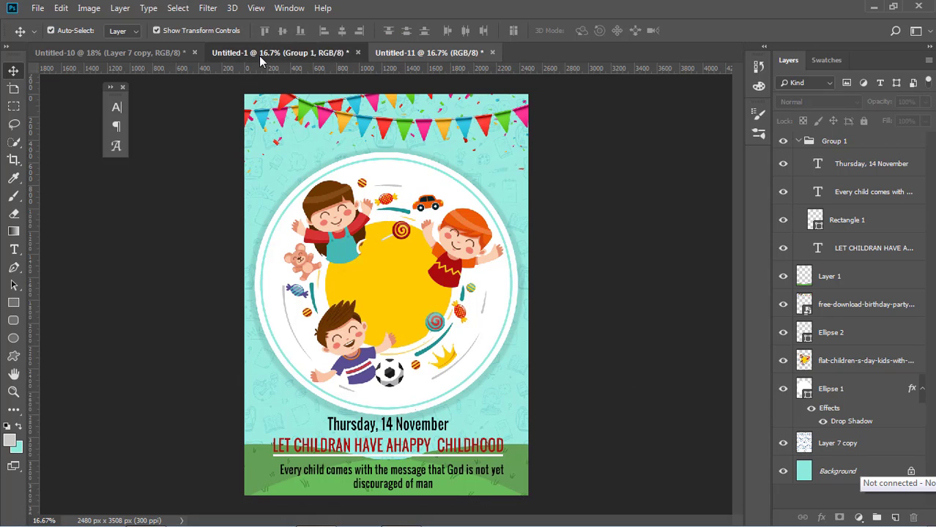
mouse_move(444, 449)
mouse_down()
mouse_move(456, 377)
mouse_move(442, 68)
mouse_move(506, 322)
mouse_move(499, 362)
mouse_up()
drag(450, 200, 450, 378)
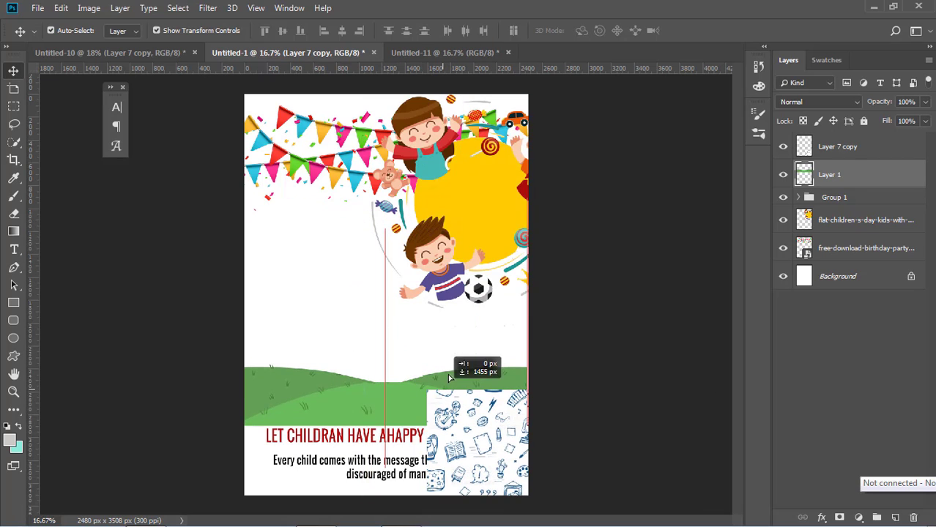
drag(453, 205, 414, 368)
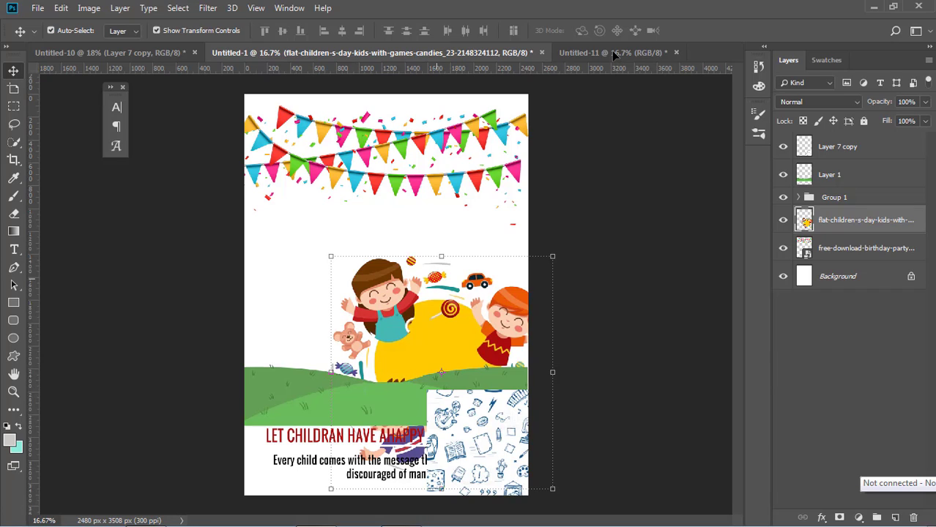
click(624, 274)
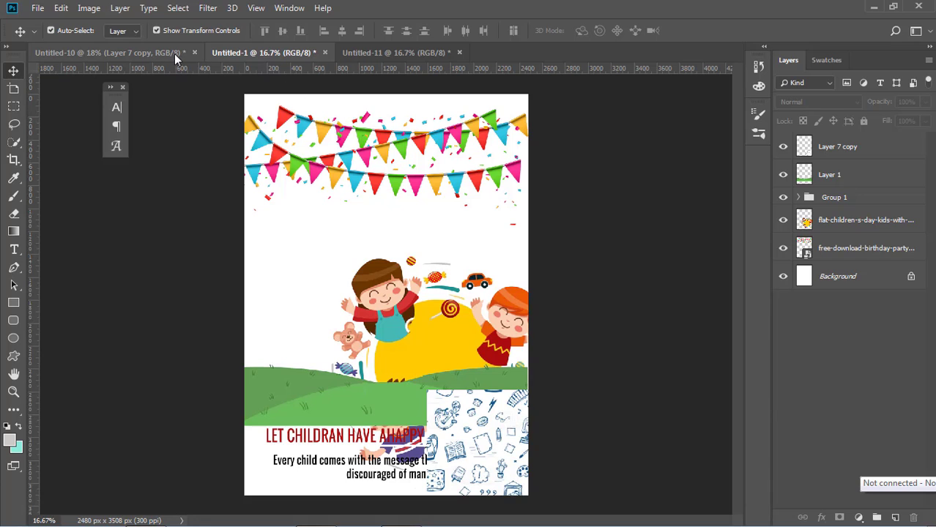
Step: In the Untitled-11 poster, add a 24 pt black Oswald text reading "HAPPY" just above the white circle's upper left edge
click(397, 53)
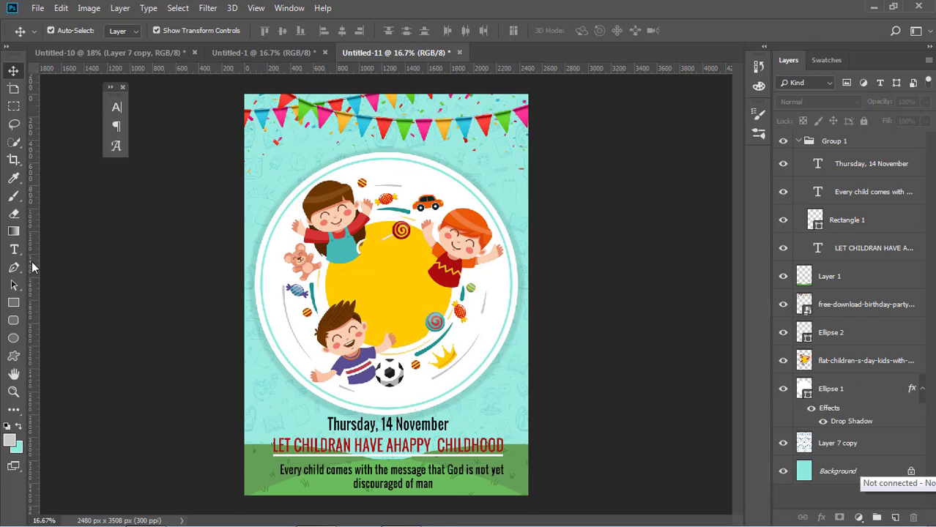
click(14, 250)
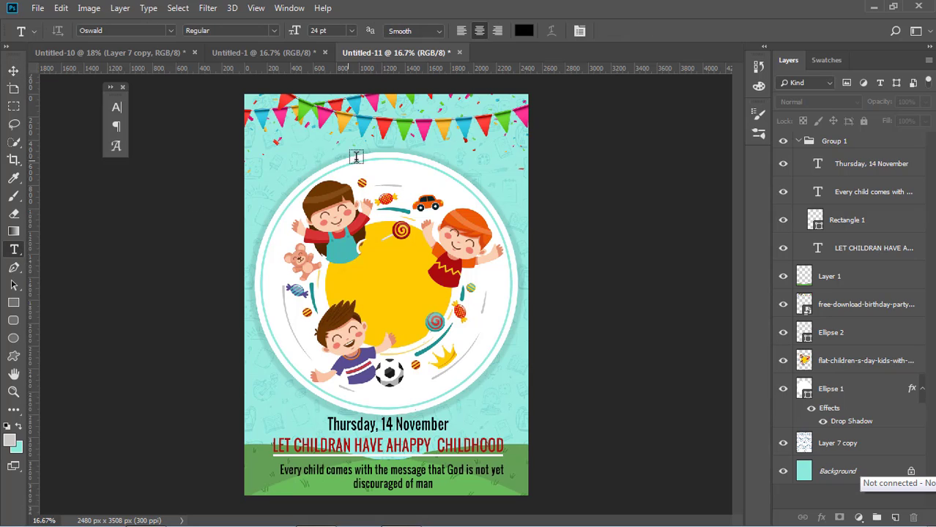
click(281, 158)
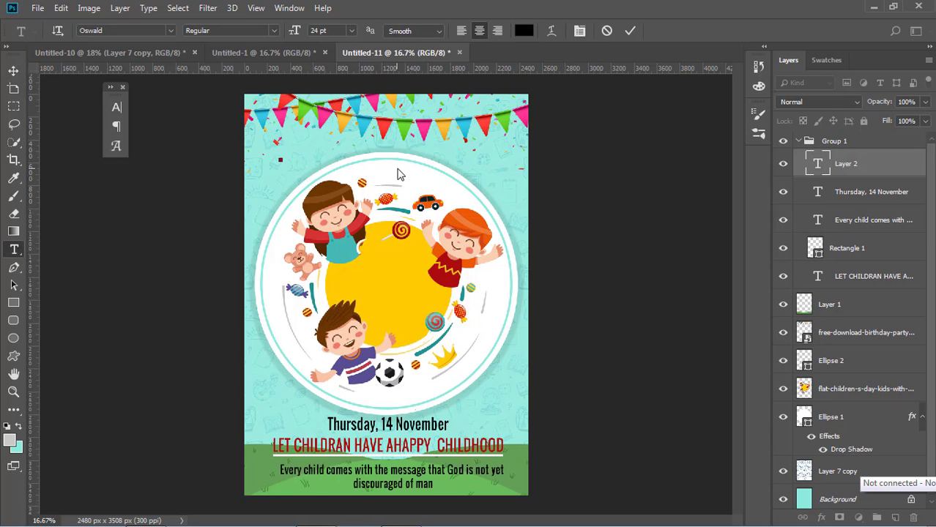
text(HAPPY)
click(13, 71)
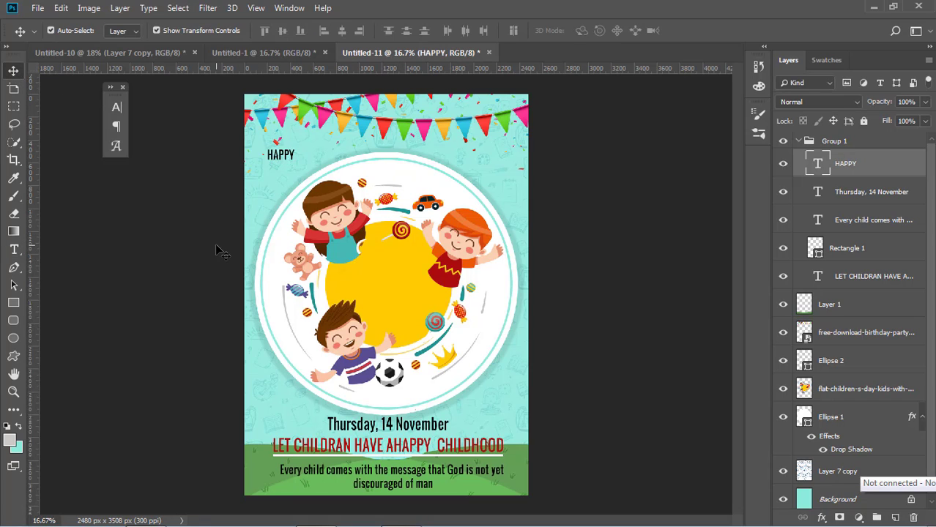
Step: Enlarge the "HAPPY" text proportionally to about 239%, making its box about 568 × 301 px
key(ctrl+t)
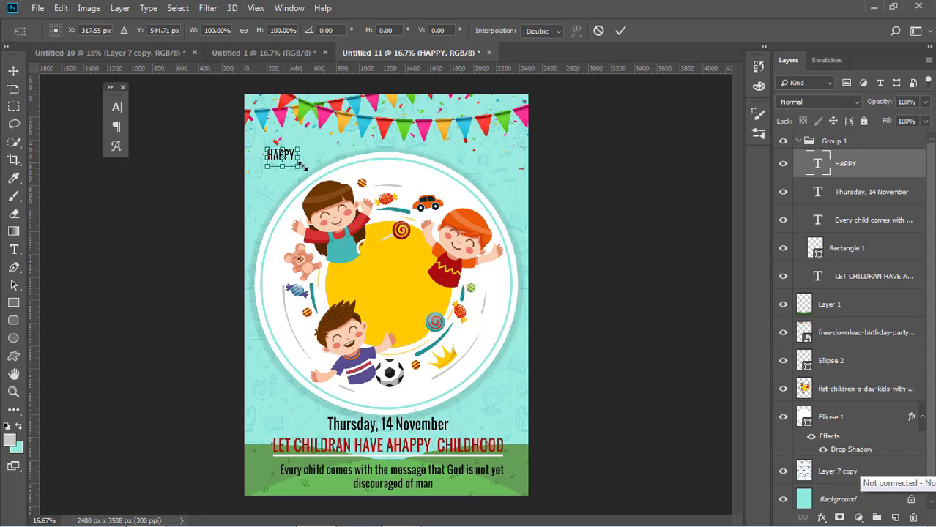
drag(302, 167, 383, 175)
drag(296, 165, 331, 193)
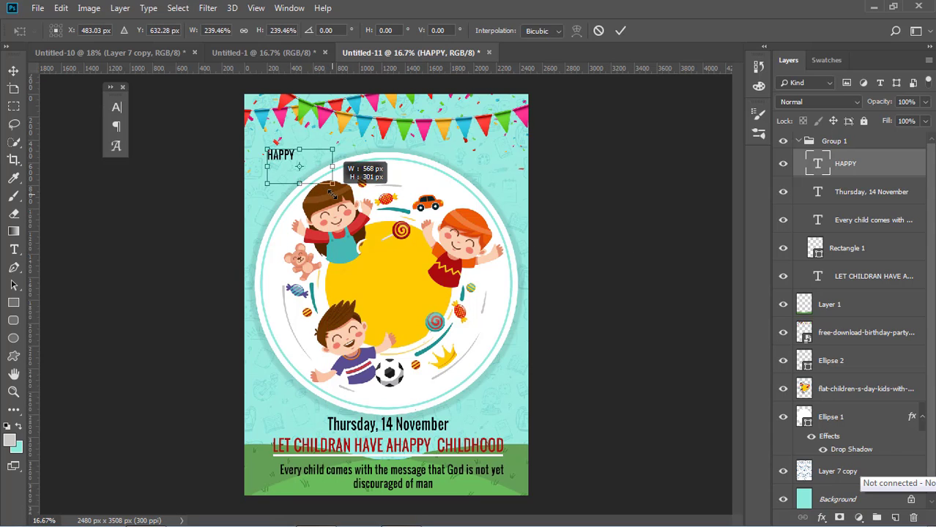
key(Return)
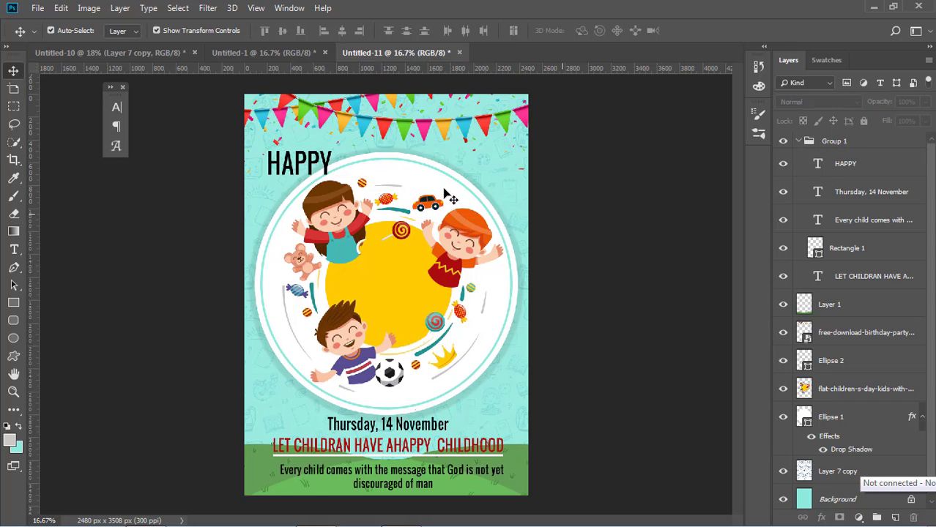
Step: Move "HAPPY" onto the upper part of the yellow circle and scale it down proportionally to about 81%
drag(328, 170, 420, 265)
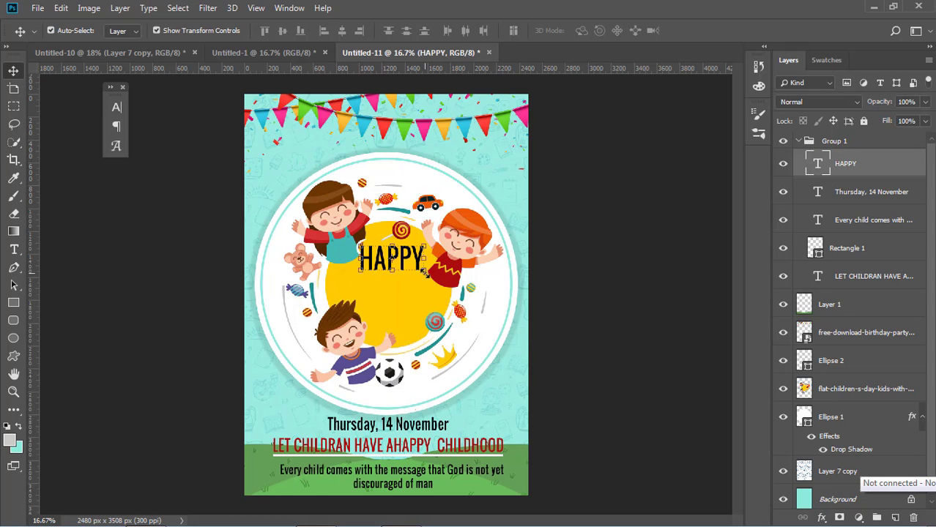
key(ctrl+t)
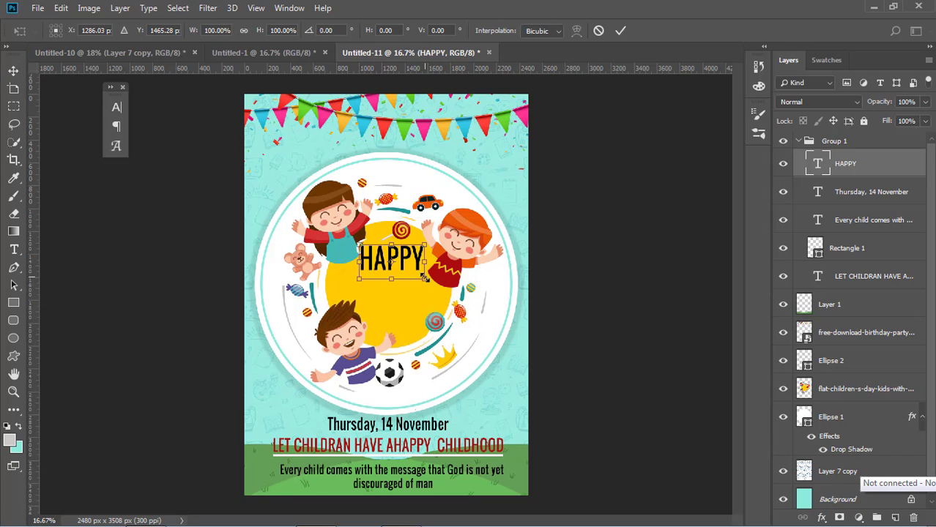
drag(423, 274, 413, 265)
key(Return)
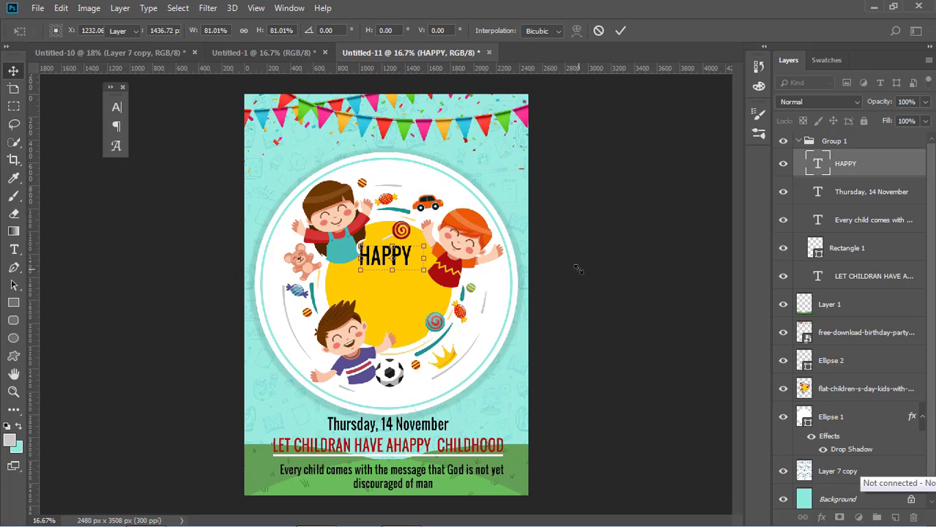
click(580, 272)
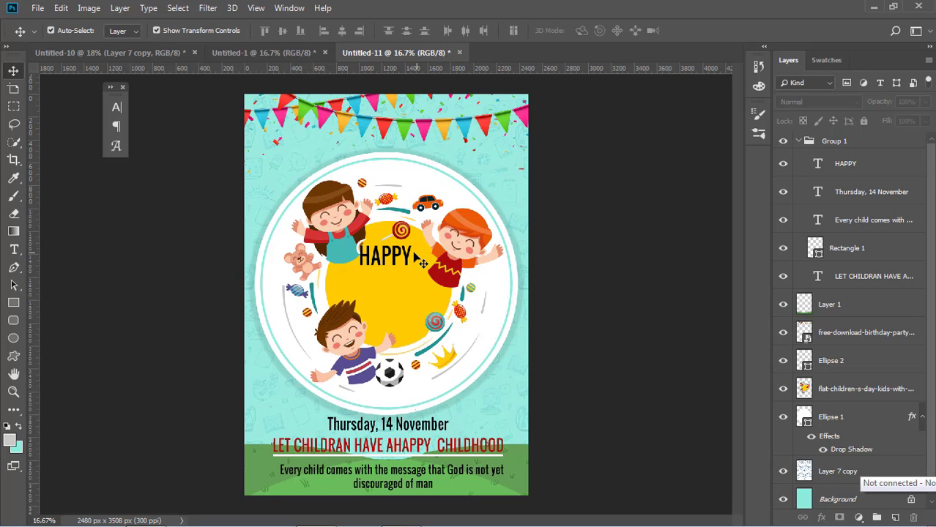
Step: Nudge "HAPPY" slightly down and right so it sits centered between the two upper children
drag(414, 267, 409, 261)
key(shift+Down)
key(shift+Down)
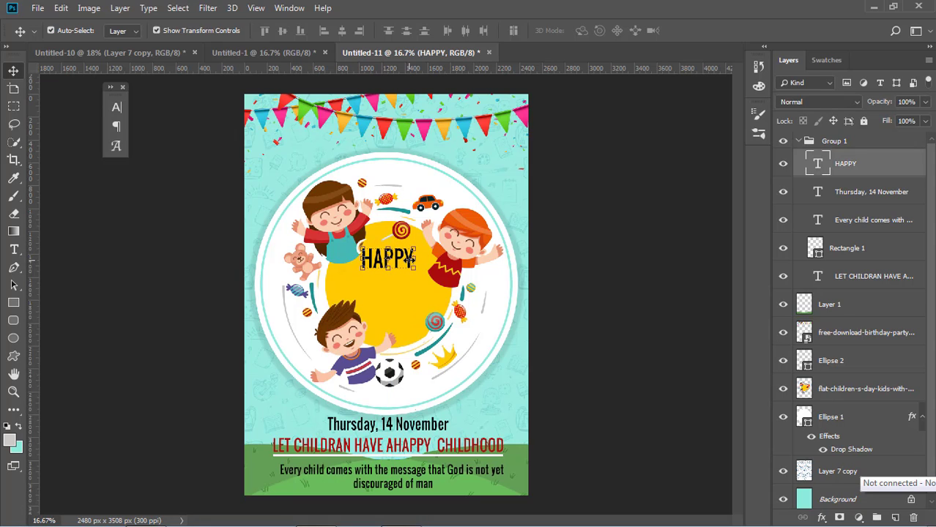
key(shift+Right)
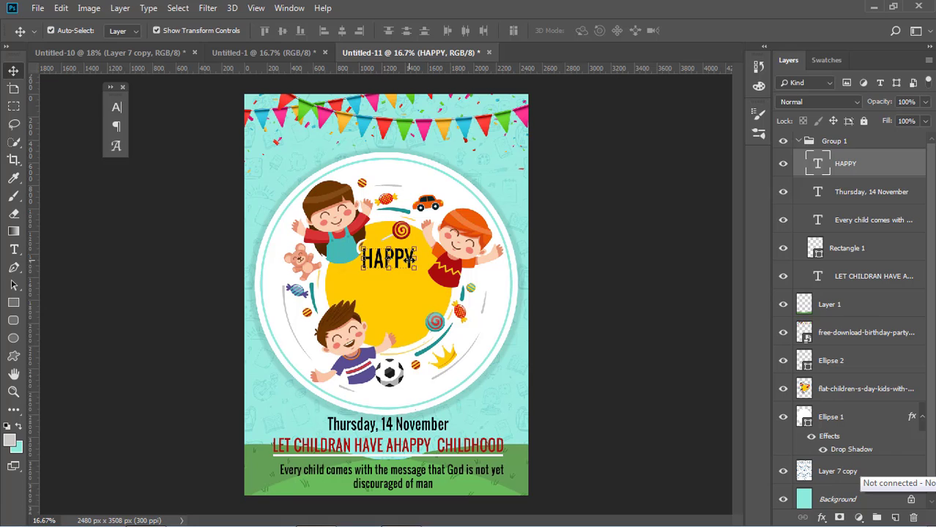
click(636, 390)
Step: Copy the word CHILDRAN from the red headline and use it for a new text "CHILDRAN'S" below "HAPPY" on the yellow circle
click(15, 251)
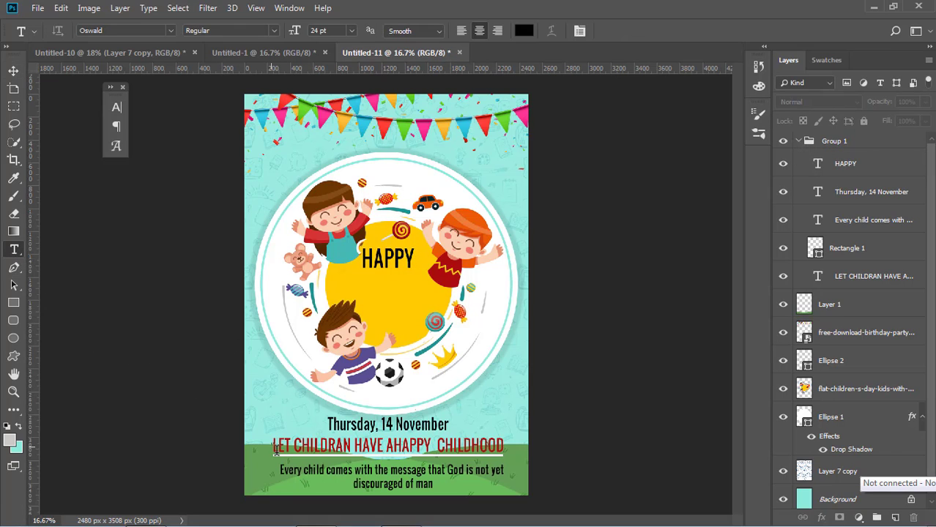
drag(294, 447, 351, 449)
key(ctrl+c)
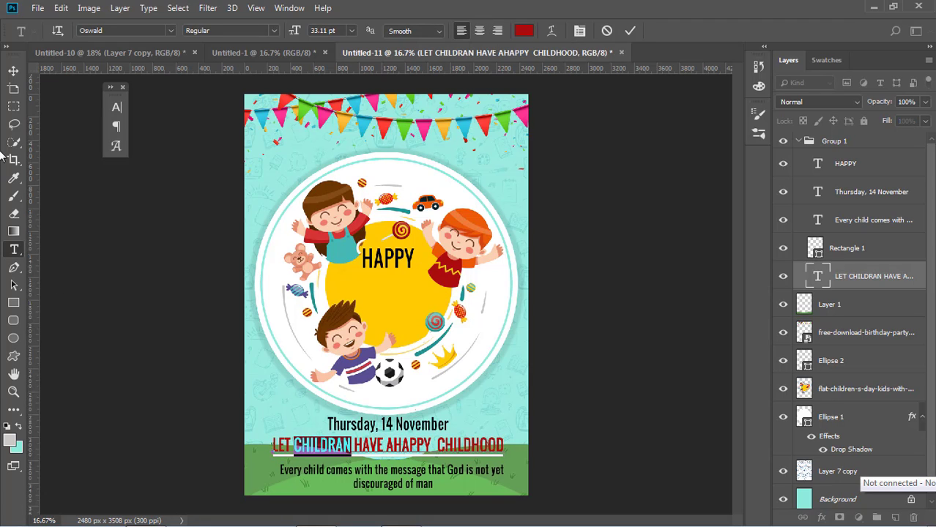
click(13, 71)
click(14, 249)
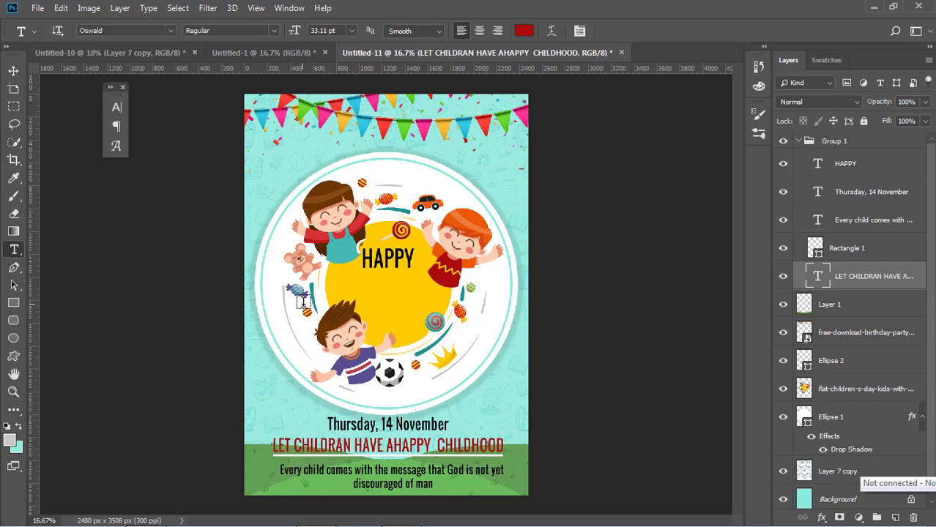
click(339, 288)
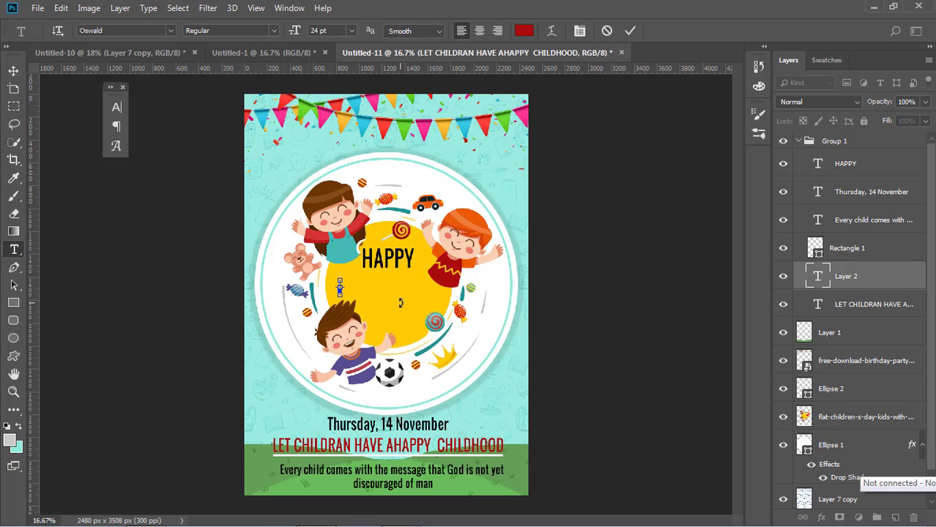
key(ctrl+v)
click(13, 71)
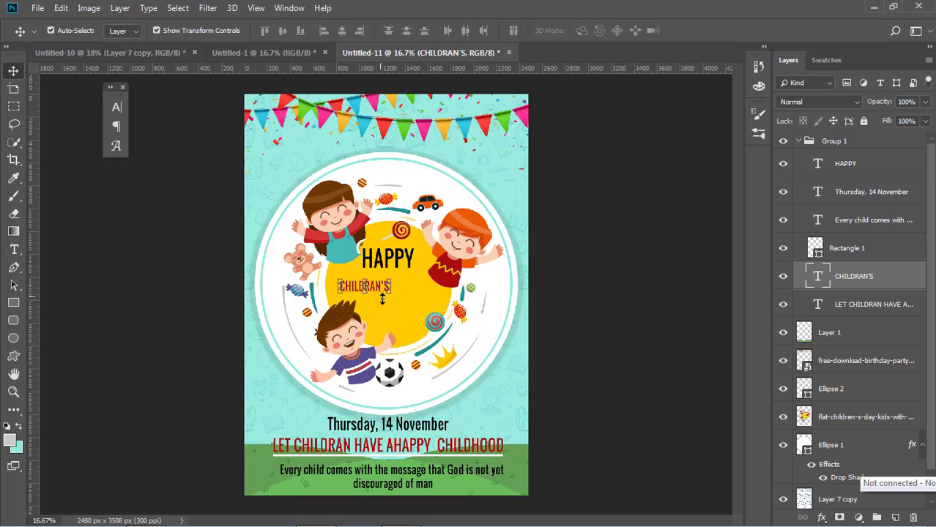
Step: Scale "CHILDRAN'S" up proportionally to about 191% and center it closely beneath "HAPPY"
drag(391, 293, 606, 312)
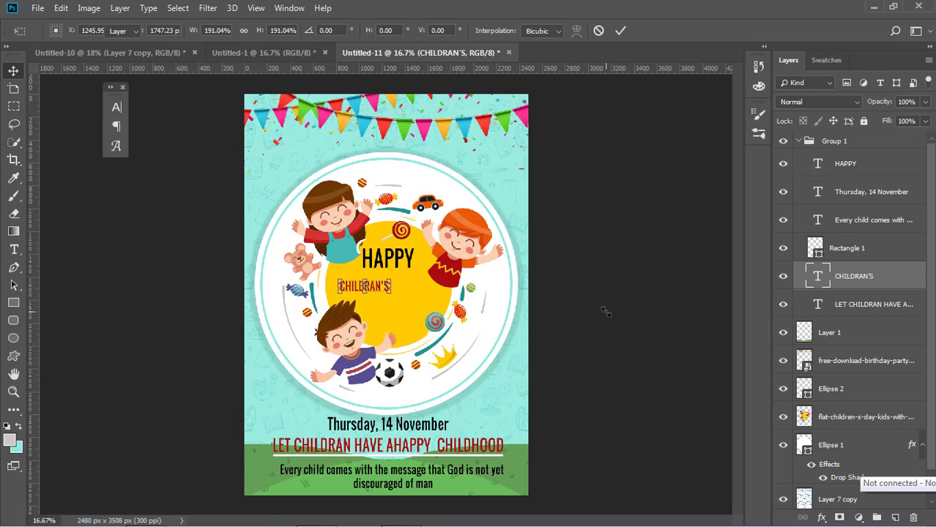
key(Return)
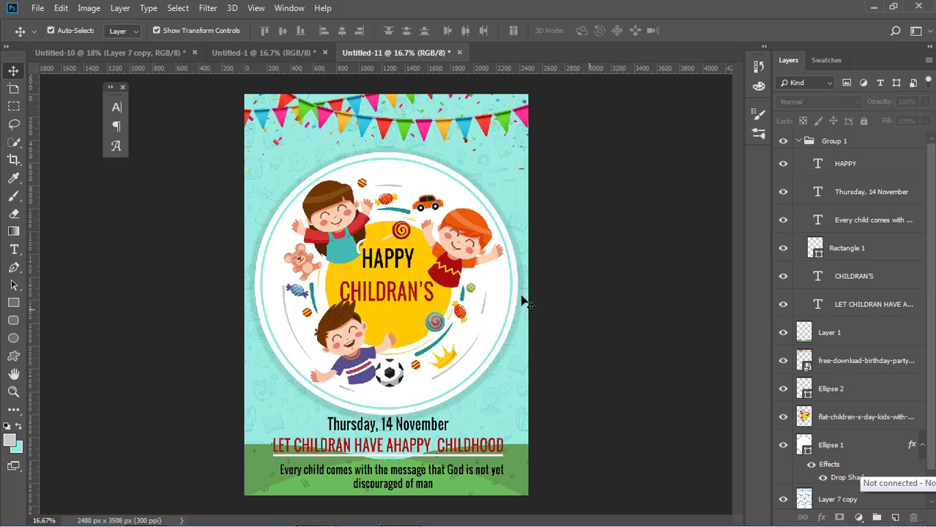
drag(439, 296, 434, 290)
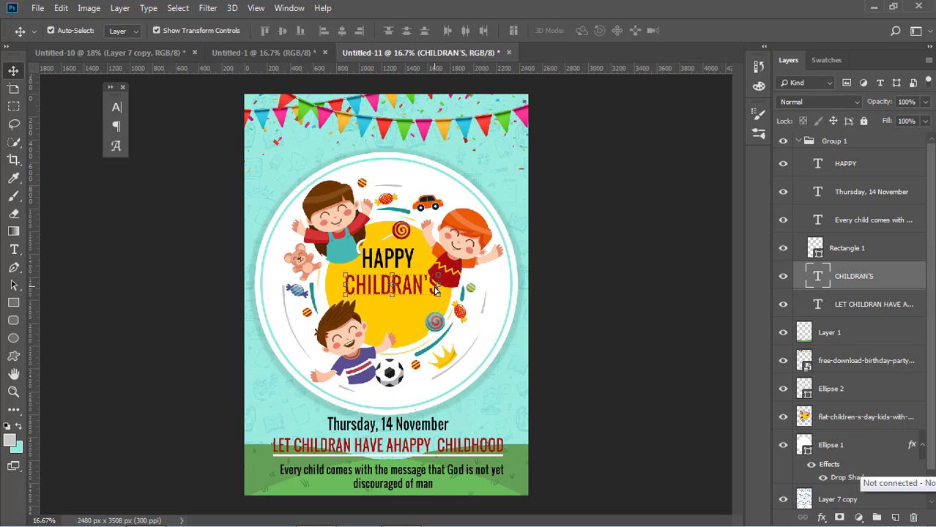
Step: Recolor "CHILDRAN'S" with the purple sampled from the lower boy's shirt, 584e8d, after trying the orange hair and red shirt colors
click(13, 249)
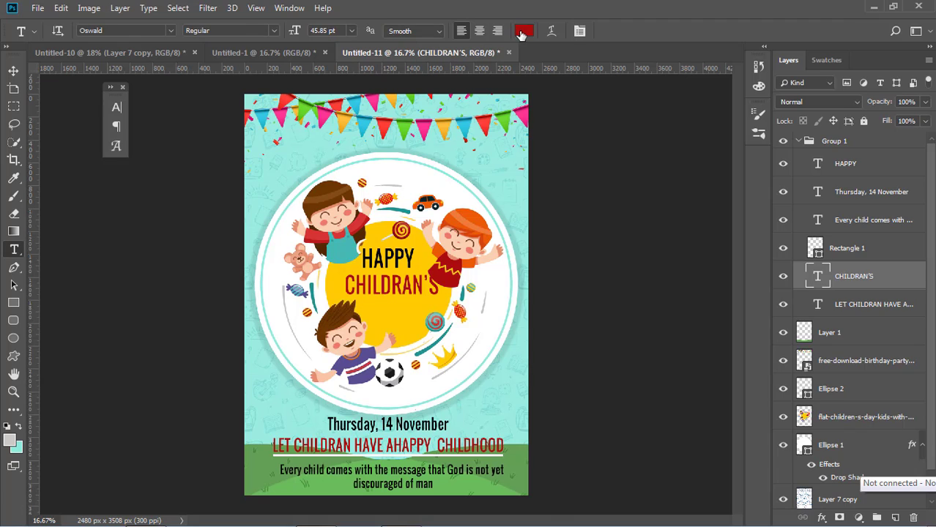
click(522, 31)
click(475, 220)
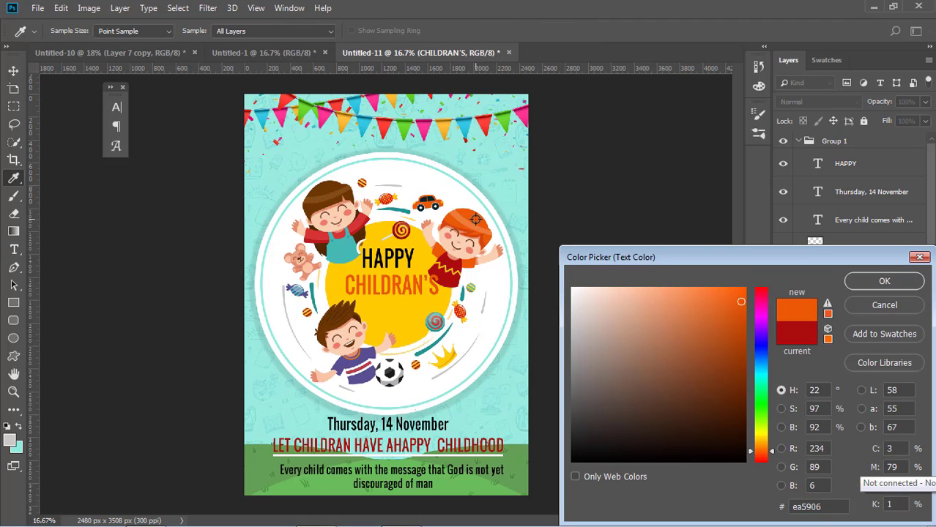
click(455, 268)
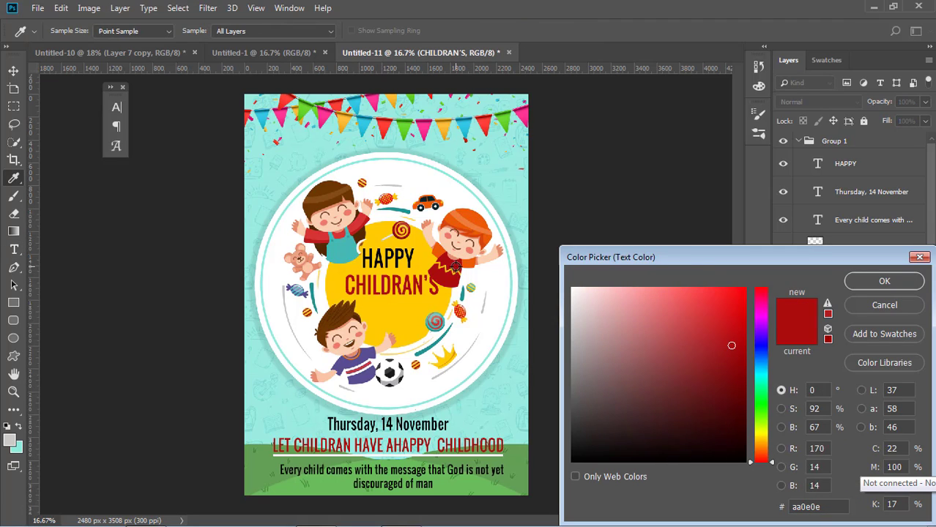
click(370, 356)
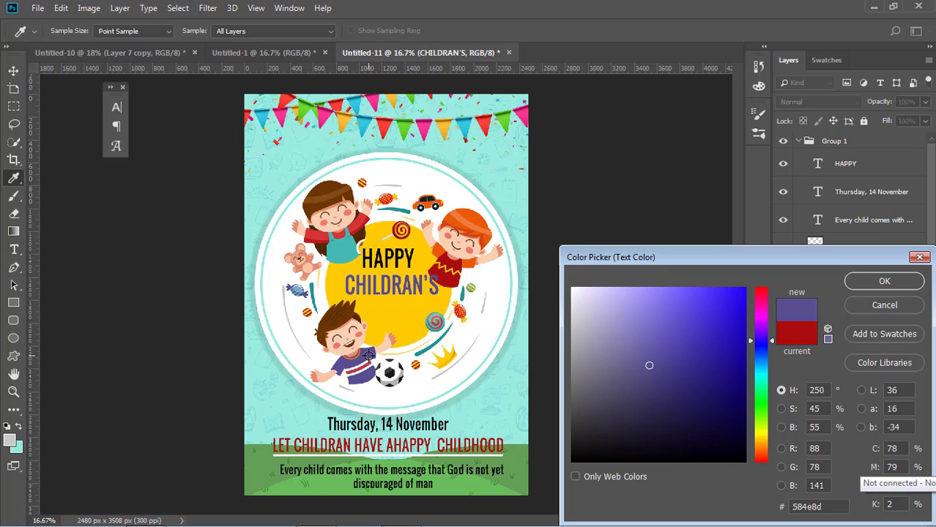
click(864, 281)
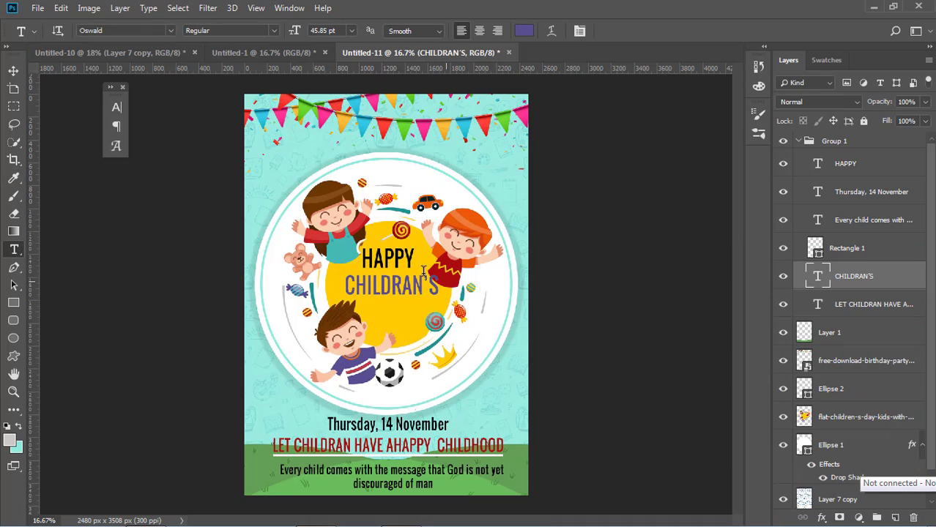
Step: Add a new purple text "DAYY" near "HAPPY" and move it beneath "CHILDRAN'S" on the yellow circle
click(415, 254)
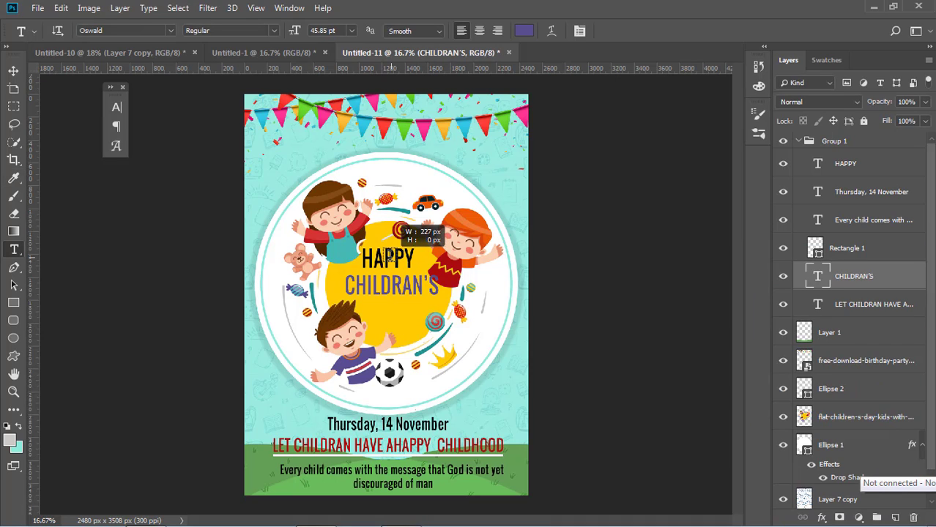
key(BackSpace)
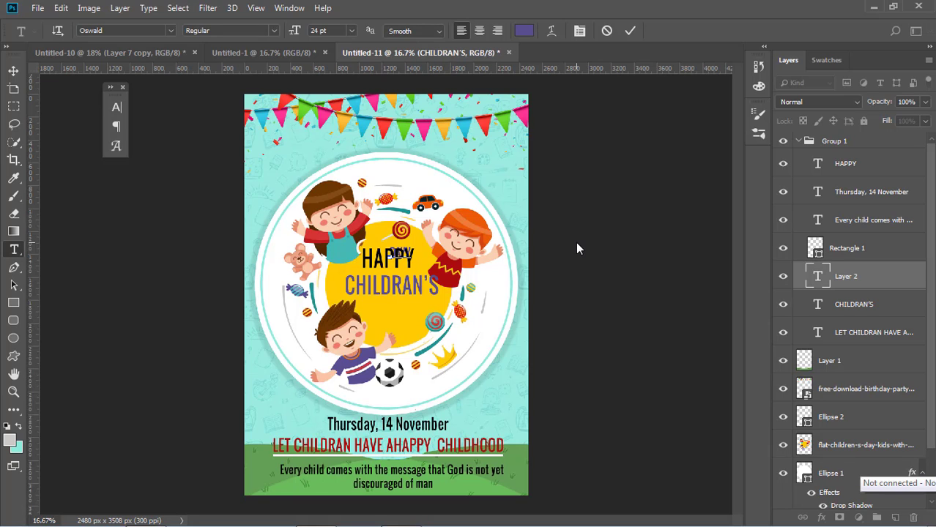
click(13, 70)
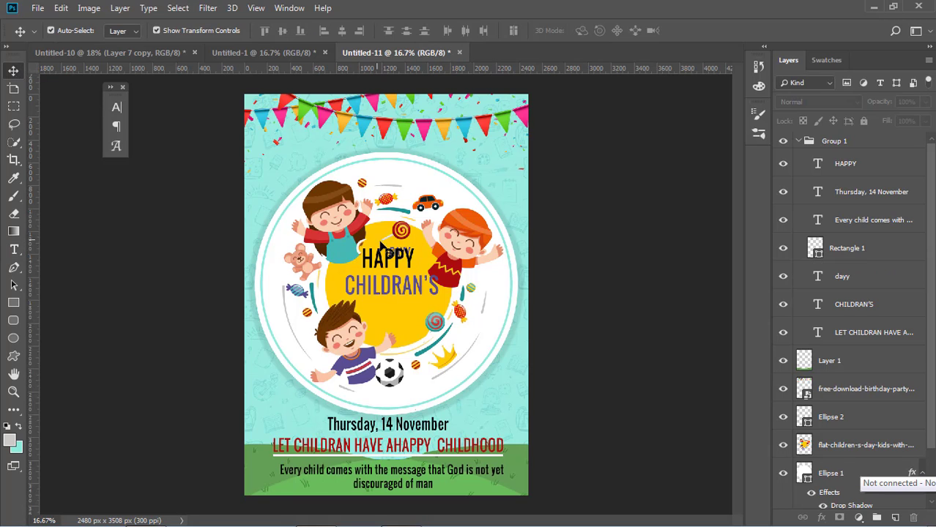
drag(417, 257, 437, 345)
Step: Scale "DAYY" up proportionally to about 274% and center it closely beneath "CHILDRAN'S"
key(ctrl+t)
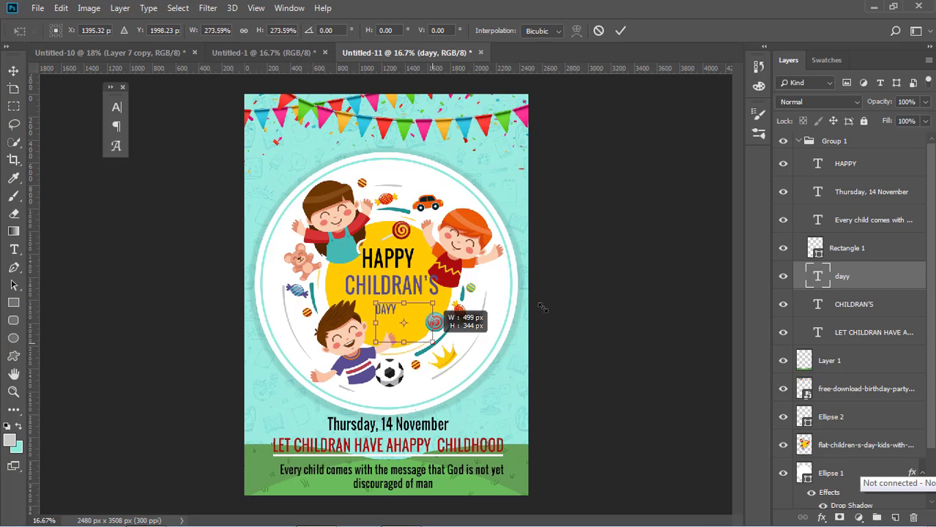
key(Return)
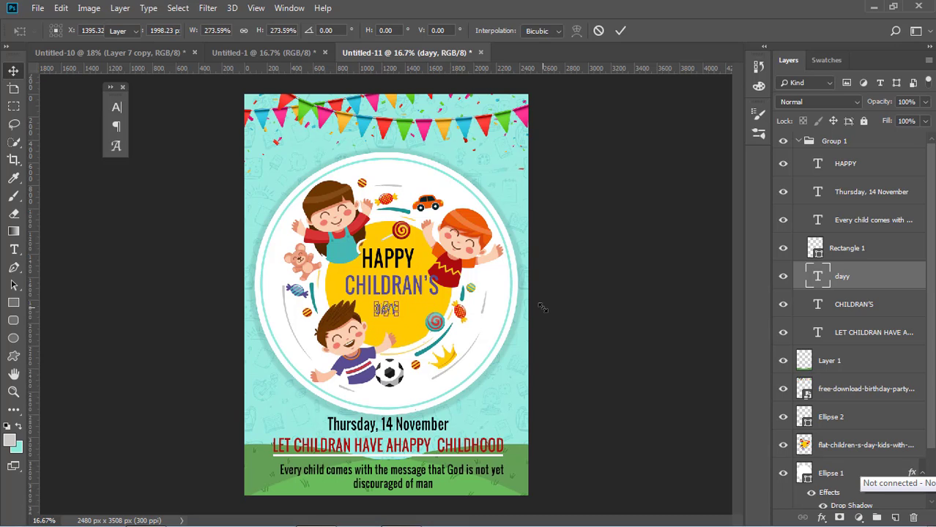
click(546, 310)
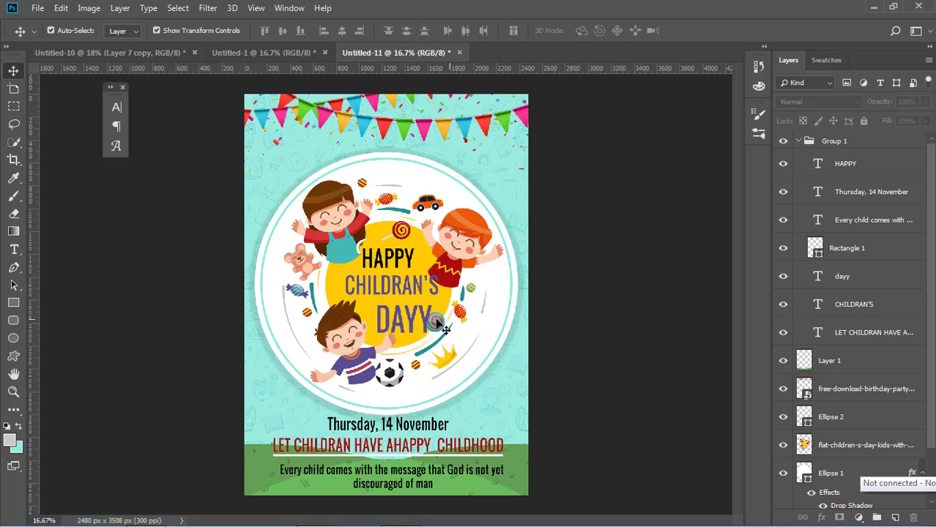
drag(421, 322, 408, 321)
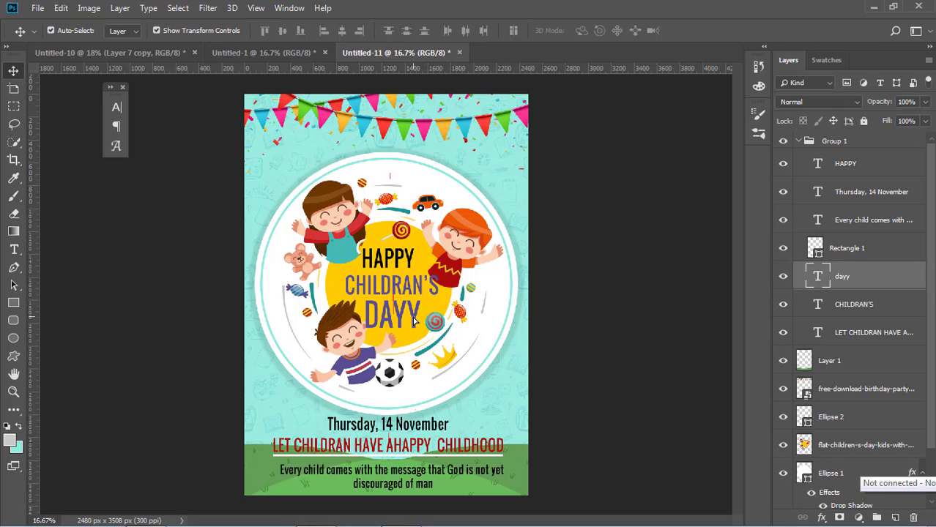
Step: Correct the new word to "DAY" by removing the extra Y
click(14, 249)
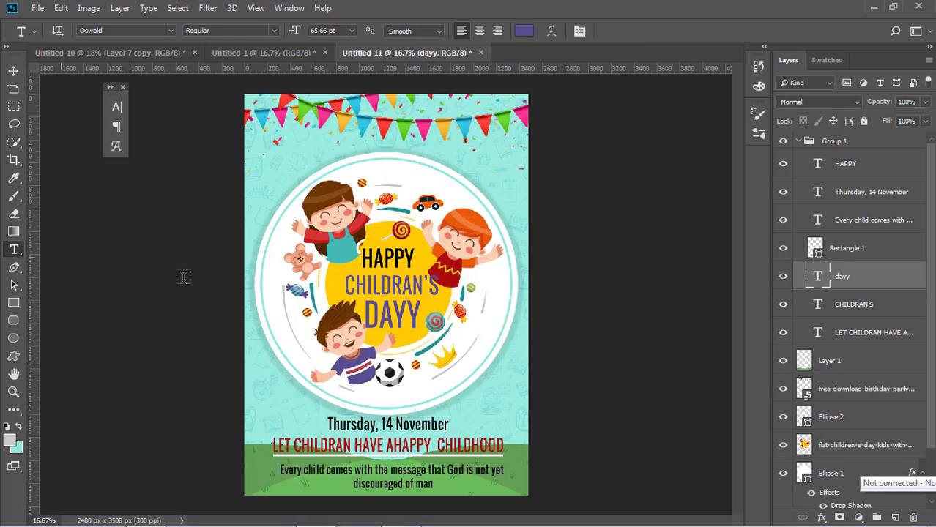
click(413, 316)
key(BackSpace)
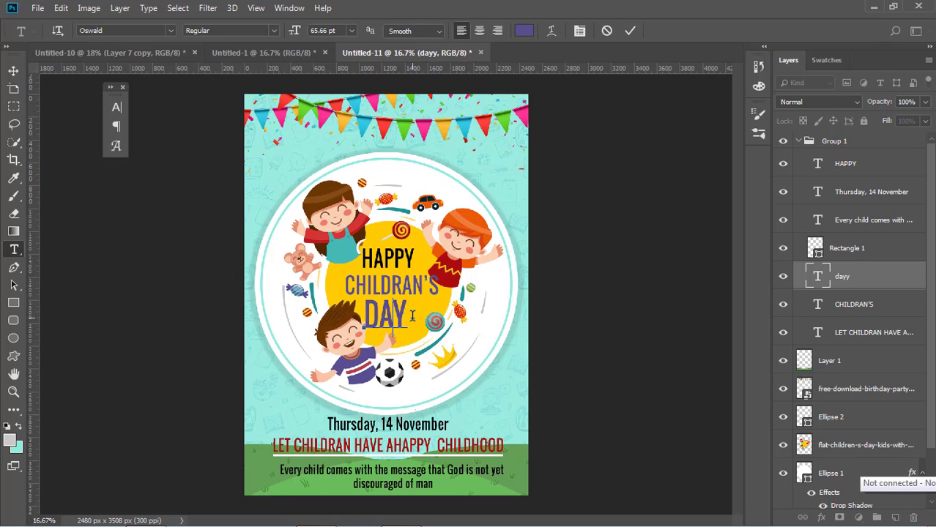
Step: Set "DAY" to 48 pt after trying 36 pt, and center it closely beneath "CHILDRAN'S"
drag(412, 316, 360, 308)
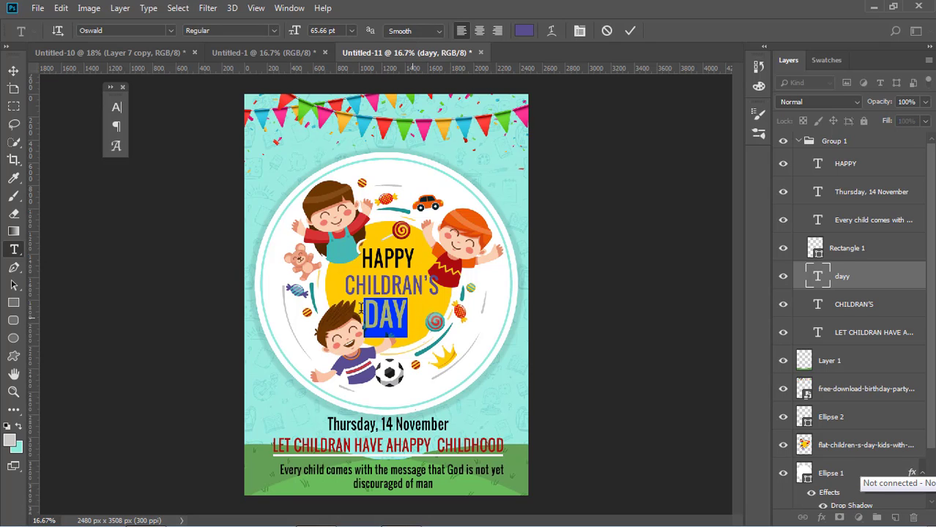
click(353, 31)
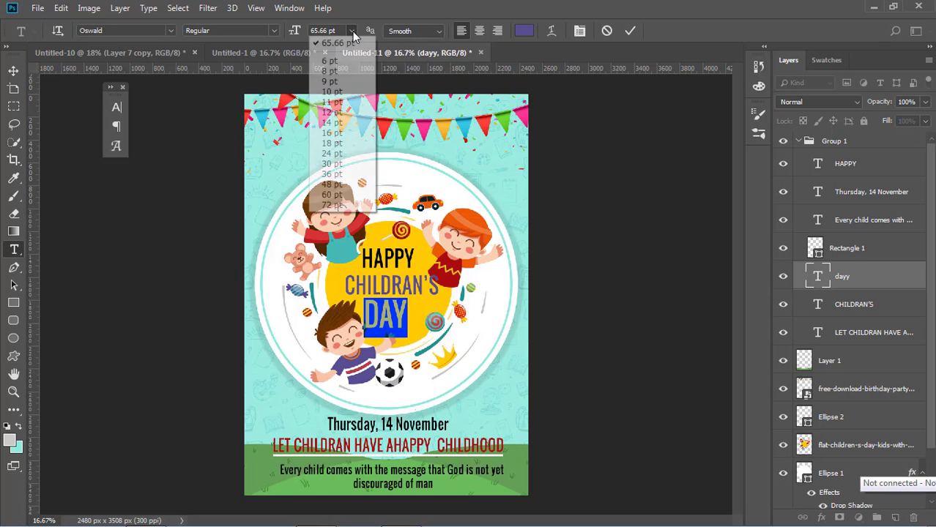
click(340, 175)
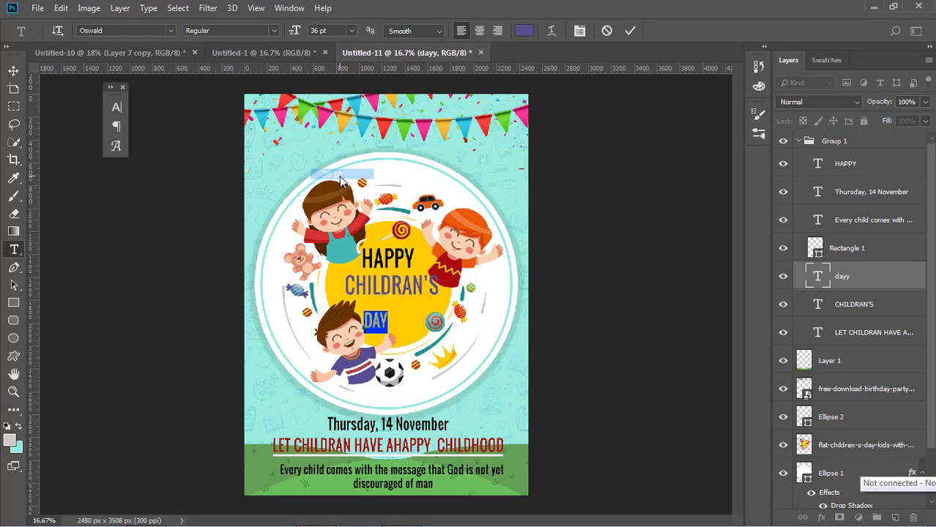
click(353, 31)
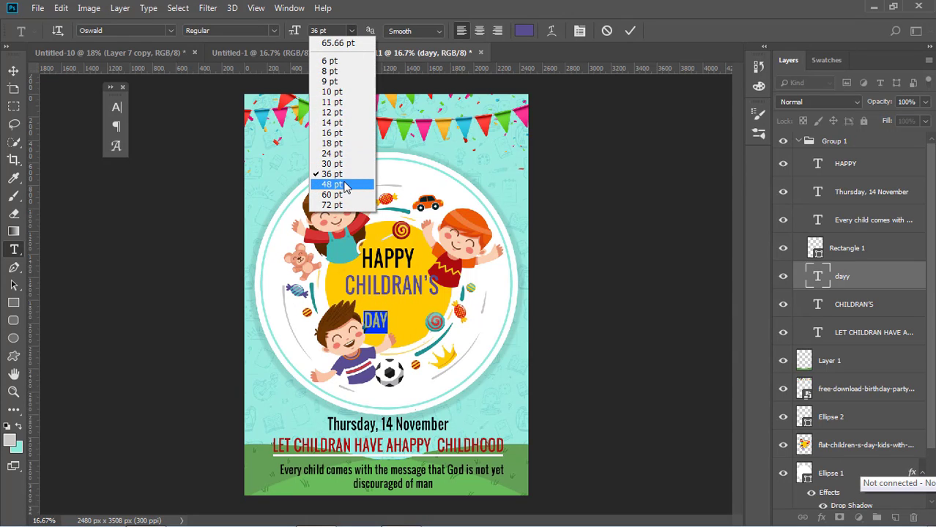
click(346, 184)
click(13, 71)
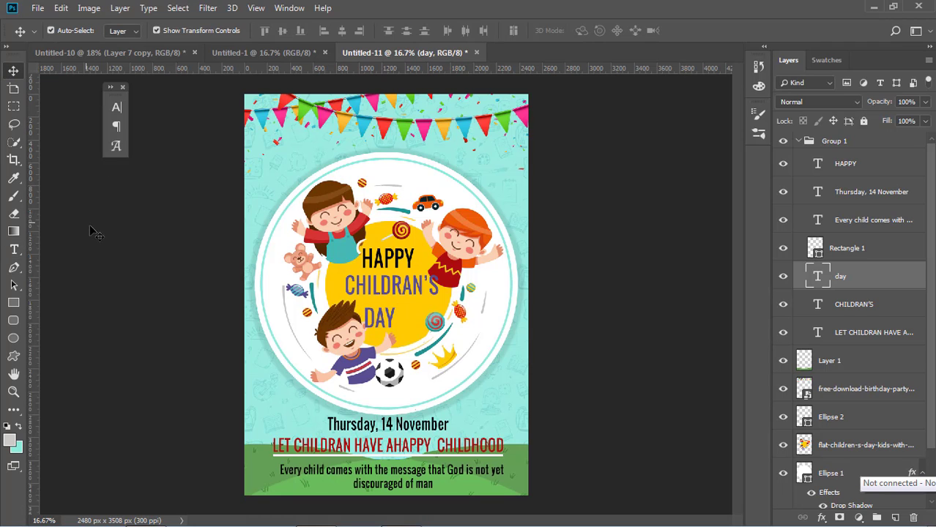
drag(383, 321, 388, 313)
Step: Enlarge "CHILDRAN'S" proportionally so it spans the yellow circle, and recenter it between "HAPPY" and "DAY"
click(437, 293)
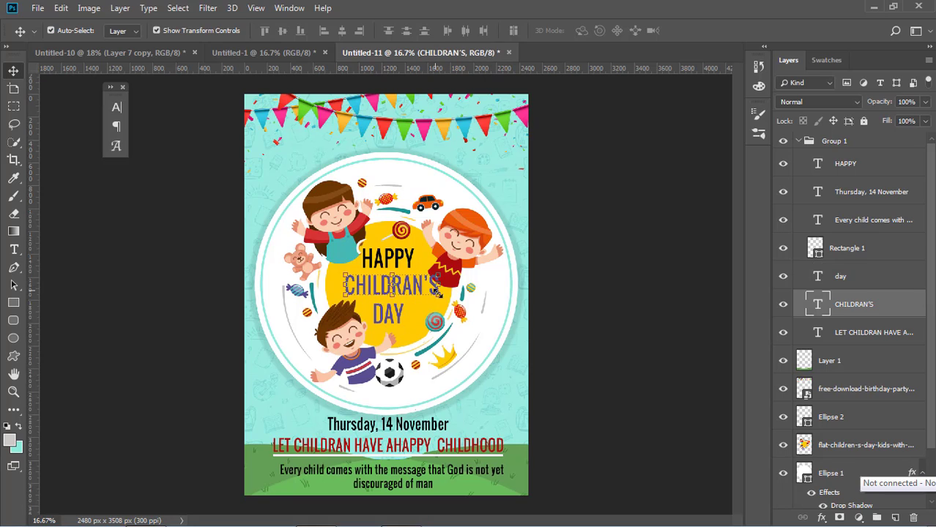
key(ctrl+t)
drag(441, 299, 561, 311)
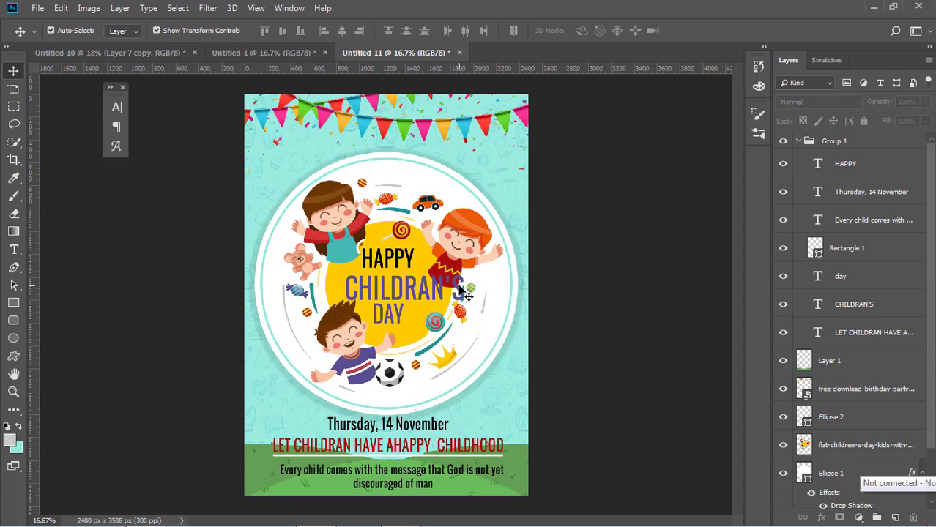
drag(463, 293, 449, 288)
Step: Shift "DAY" and "HAPPY" slightly so both line up with the center of the enlarged "CHILDRAN'S"
drag(449, 288, 416, 264)
click(402, 319)
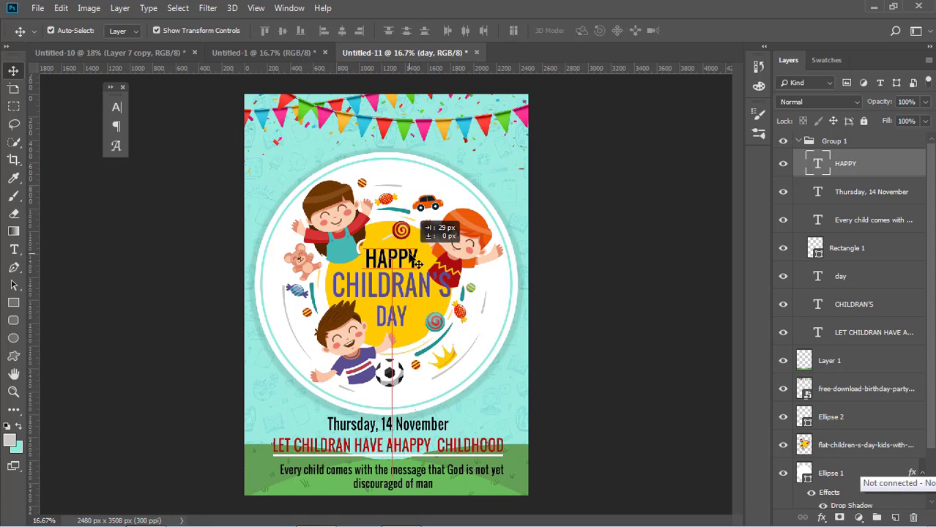
drag(416, 265, 418, 263)
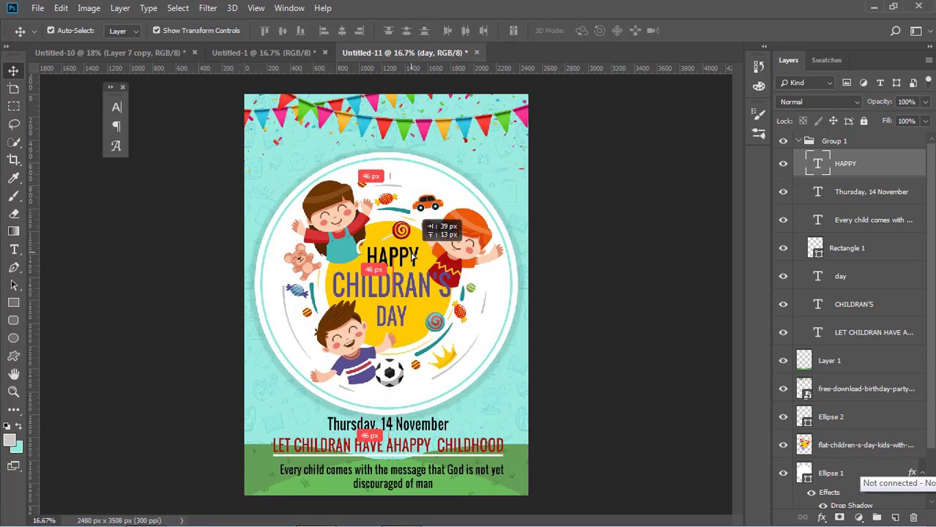
Step: Recolor "HAPPY" with the dark red a60f0f sampled from the orange-haired boy's shirt
click(14, 250)
click(524, 32)
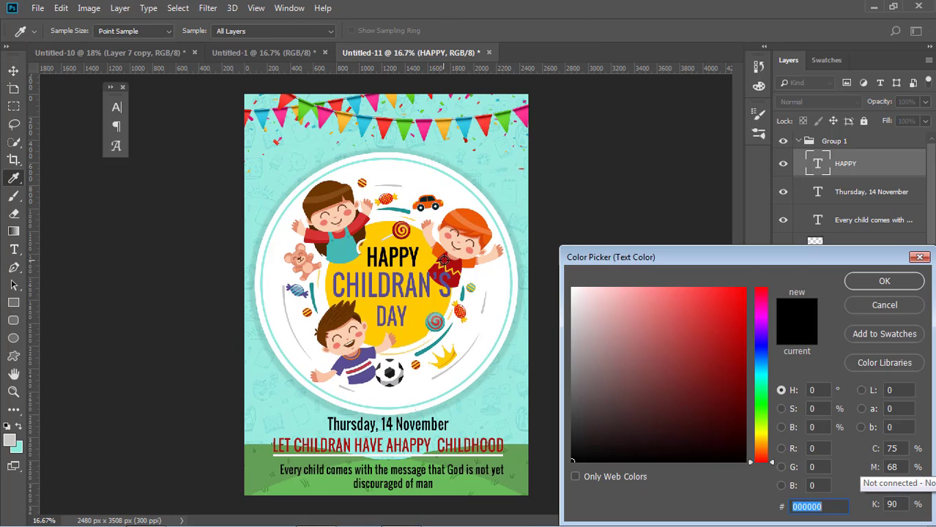
click(443, 260)
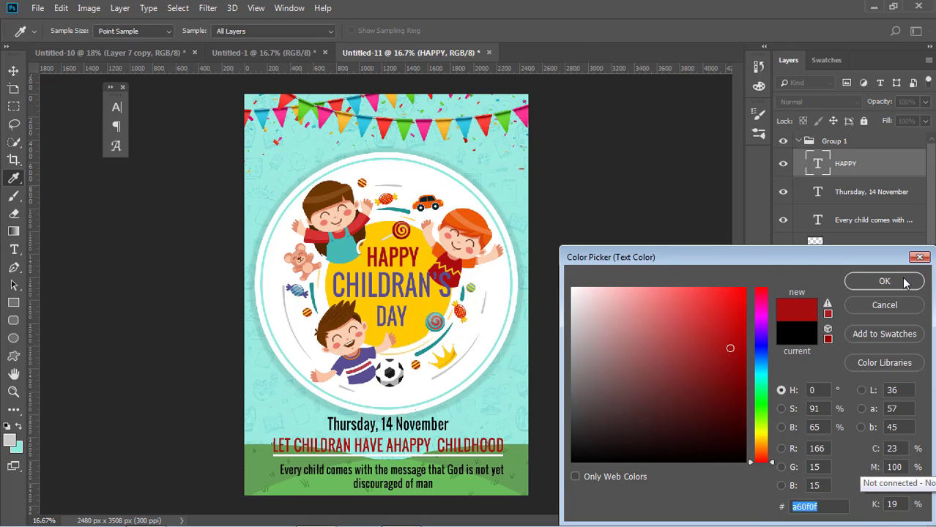
click(880, 281)
Step: Recolor "DAY" with the red ad0d0c sampled from the orange-haired boy's shirt
click(13, 71)
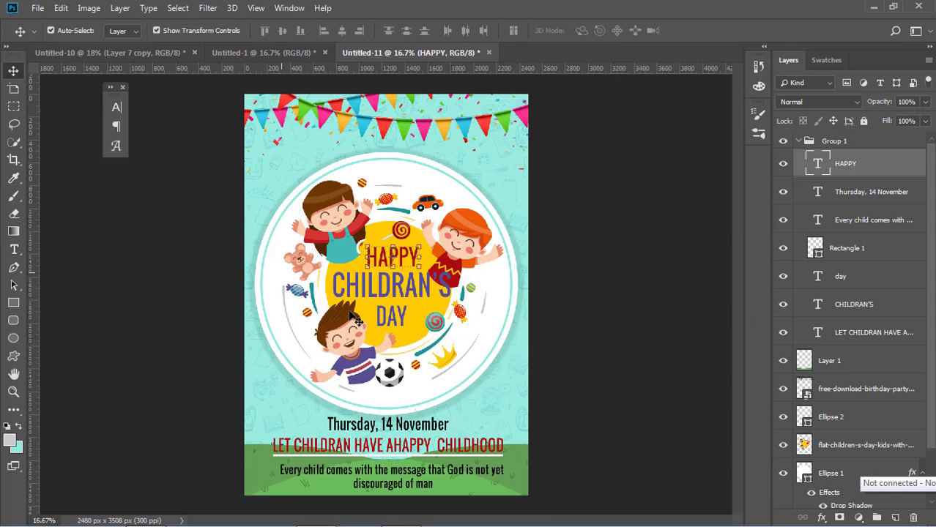
click(401, 319)
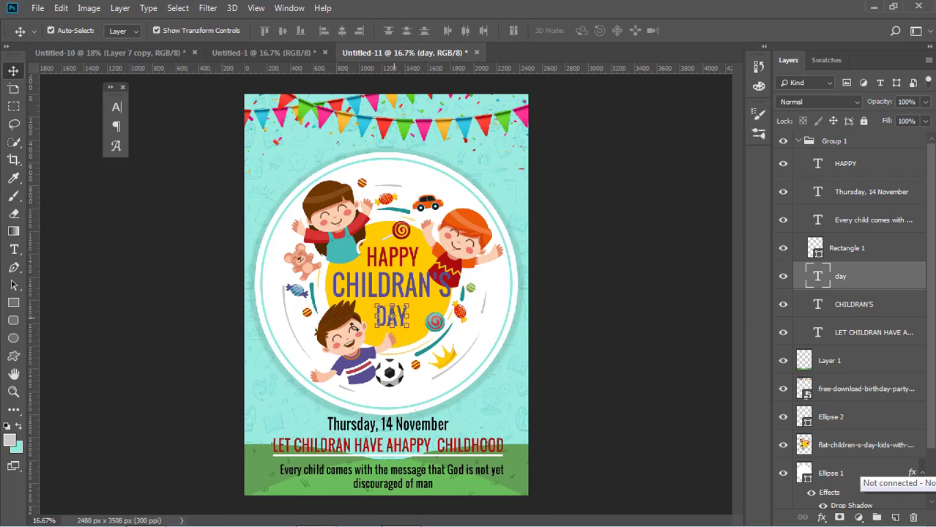
click(14, 250)
click(523, 31)
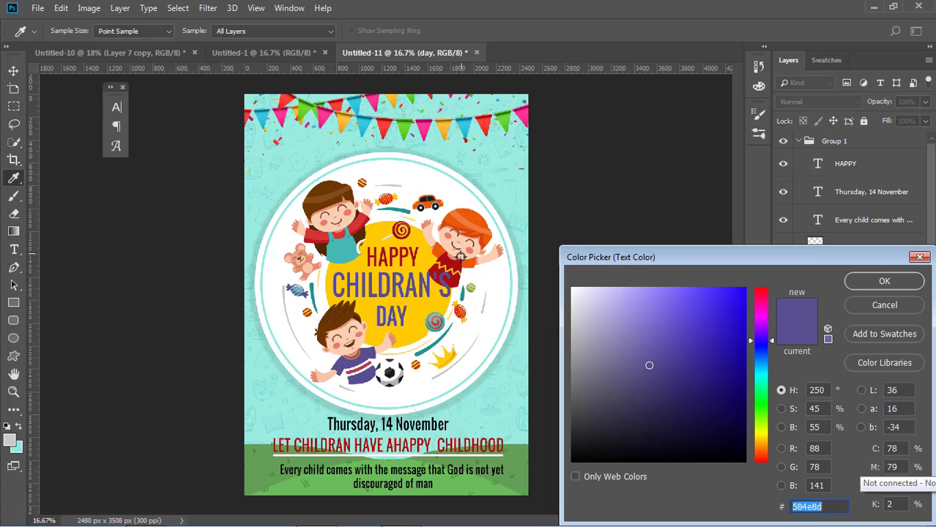
click(446, 267)
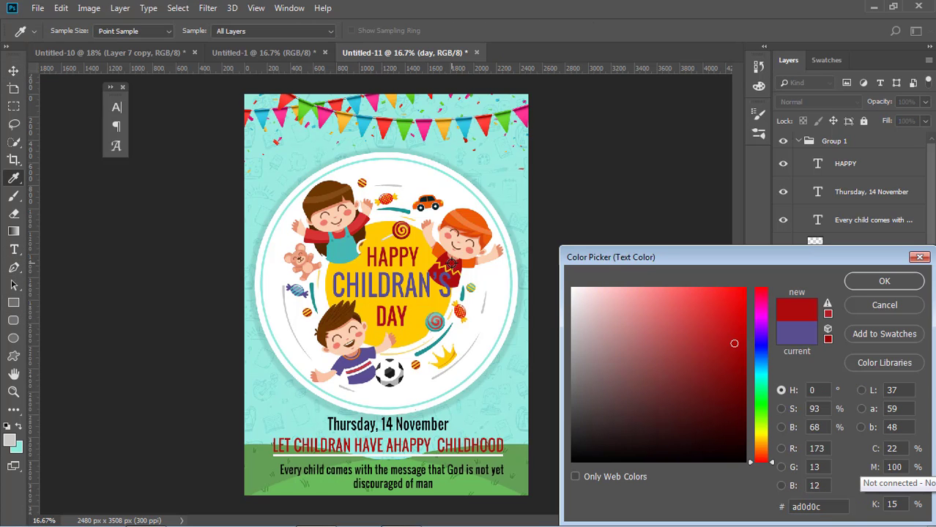
click(875, 282)
Step: Nudge "DAY" slightly to the left beneath "CHILDRAN'S" and deselect it
click(13, 71)
click(111, 227)
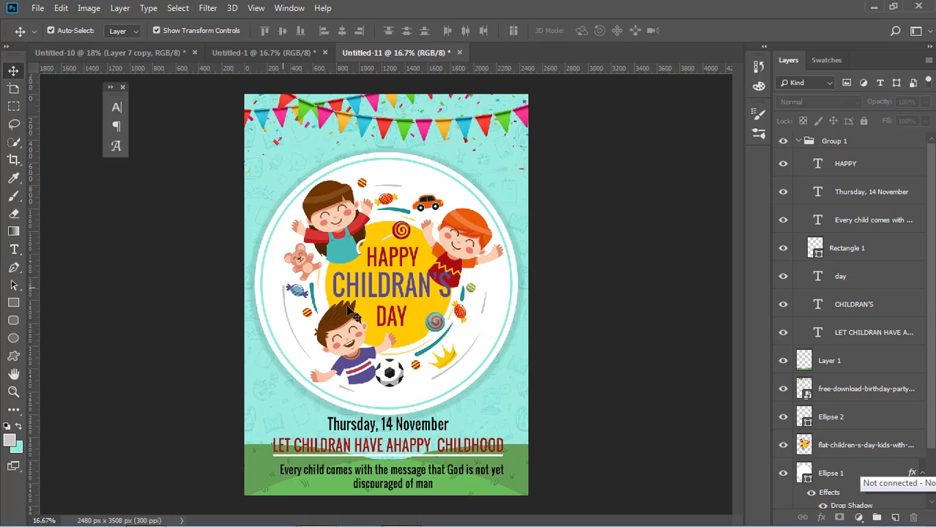
click(390, 318)
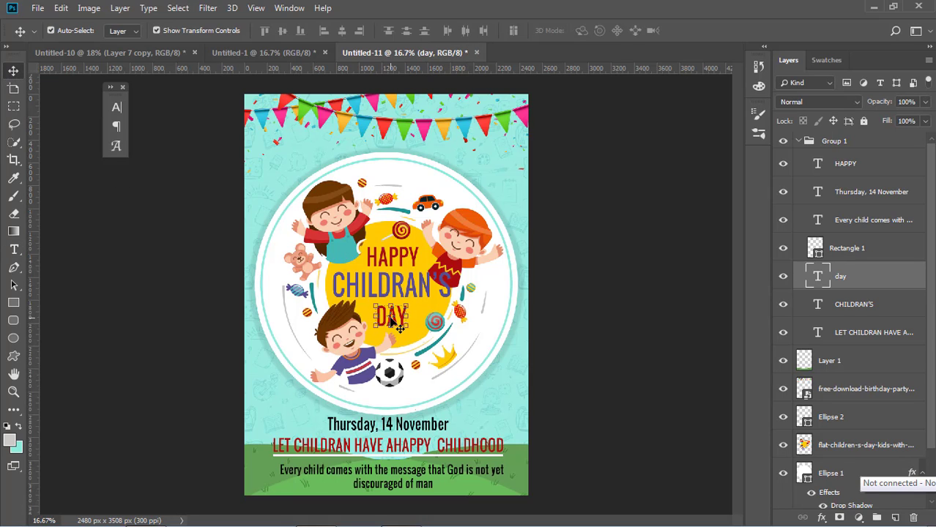
click(634, 369)
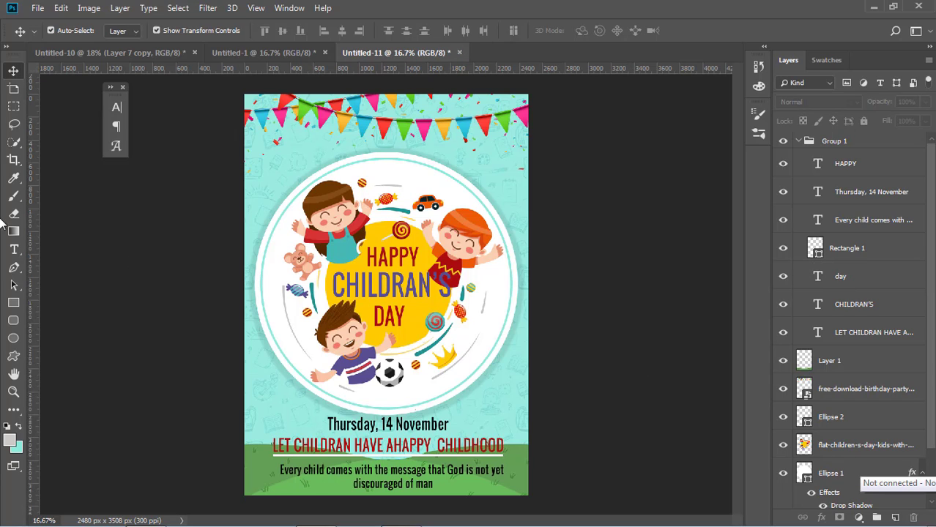
Step: Set the Brush smoothing to 48% and add an empty layer directly above the pattern layer, Layer 7 copy
click(13, 195)
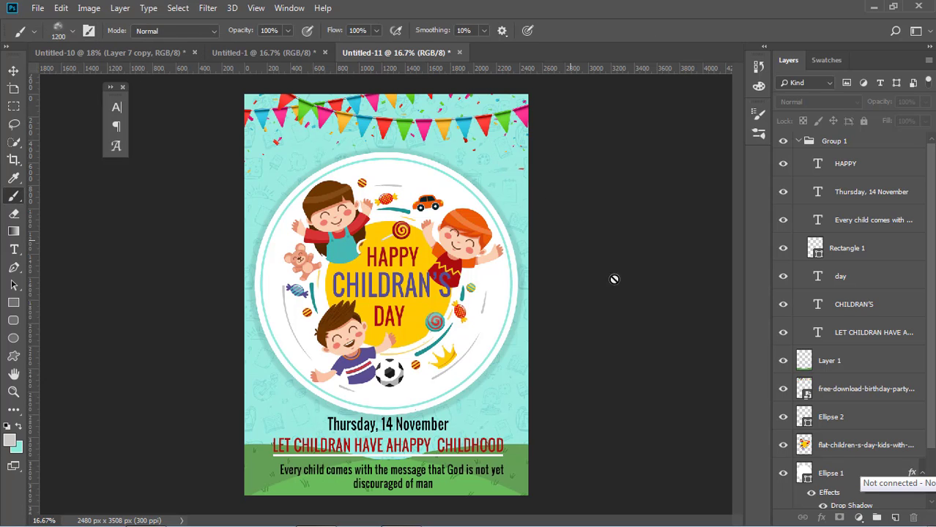
click(484, 32)
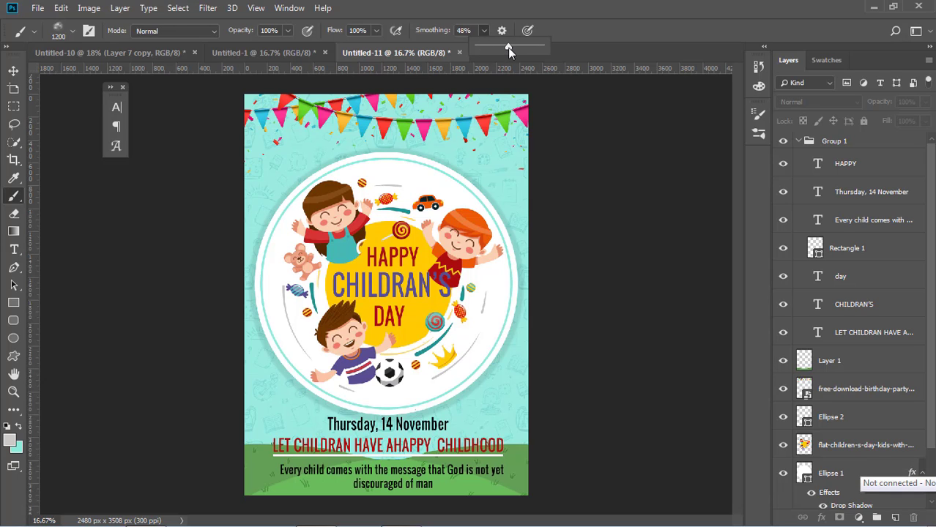
click(895, 518)
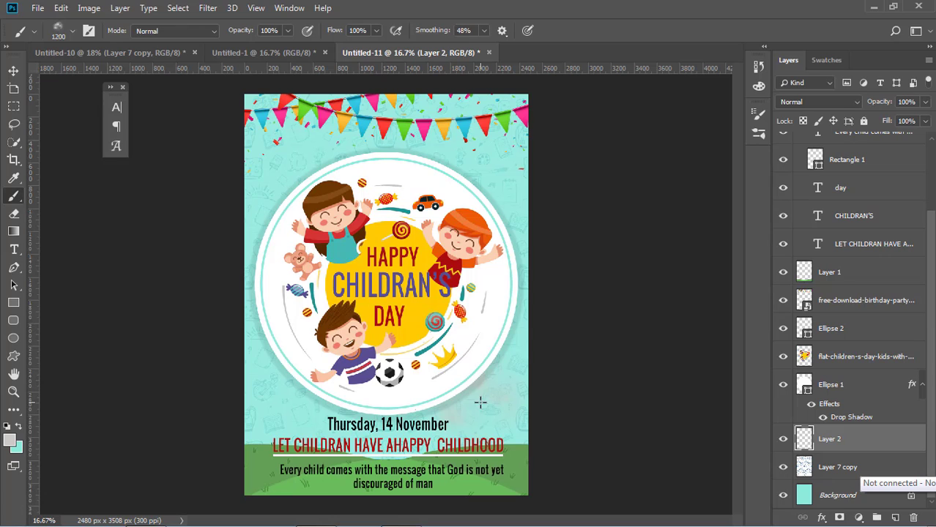
Step: Set the foreground color to white (ffffff) and paint soft clouds on Layer 2 across the sky around the bunting
click(10, 439)
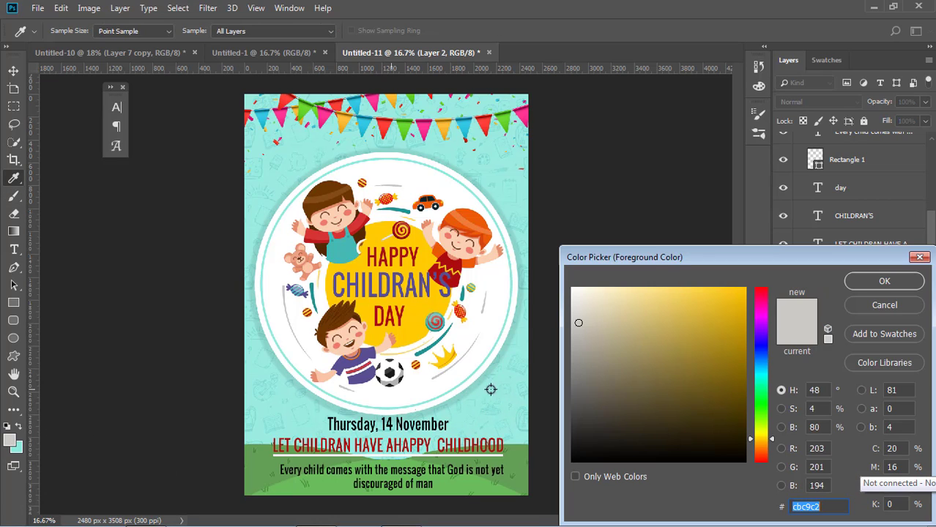
drag(629, 376, 573, 288)
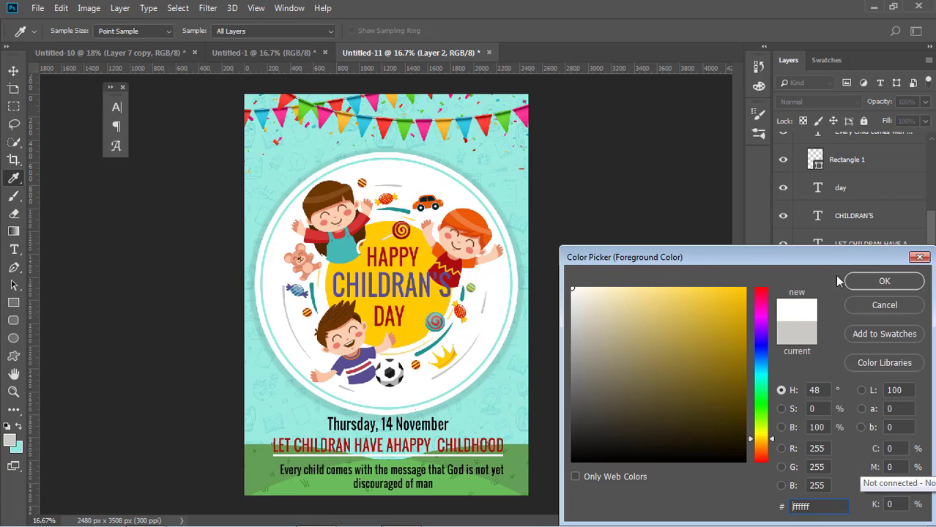
click(897, 287)
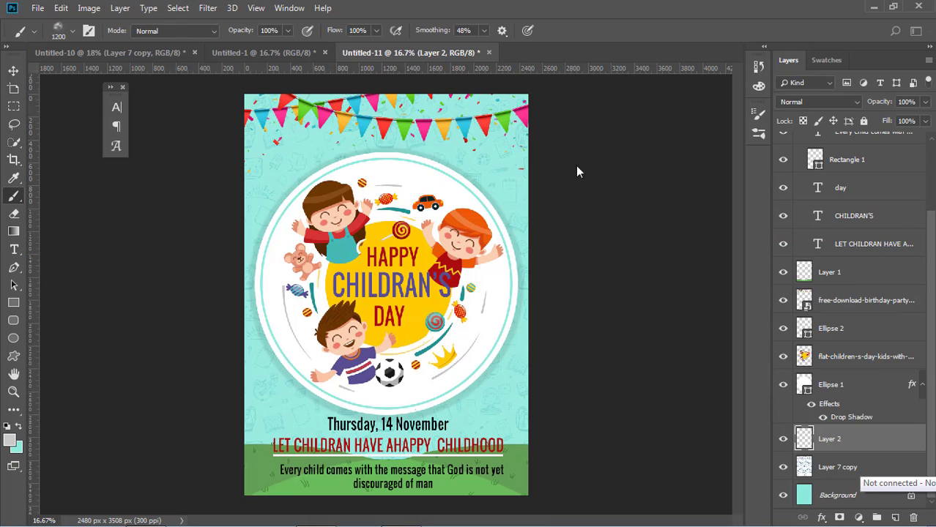
click(499, 153)
click(517, 164)
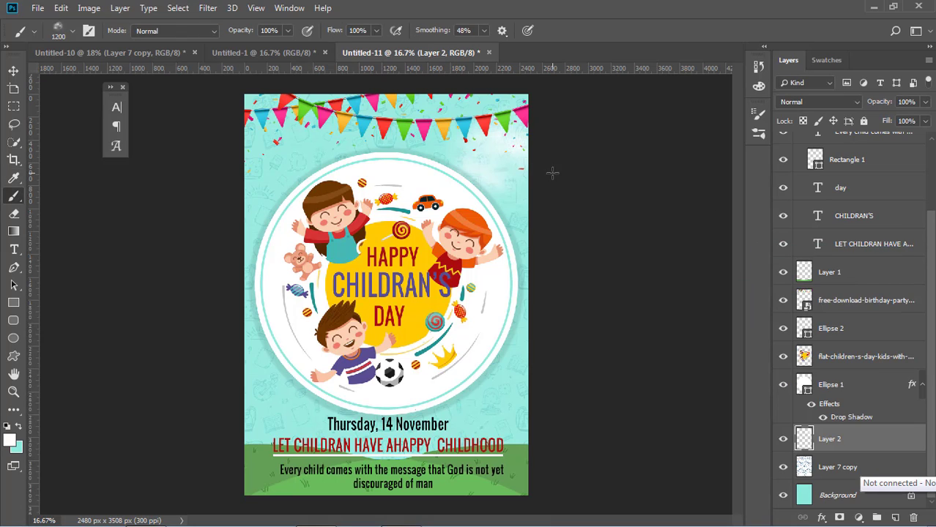
click(386, 123)
click(473, 105)
click(277, 114)
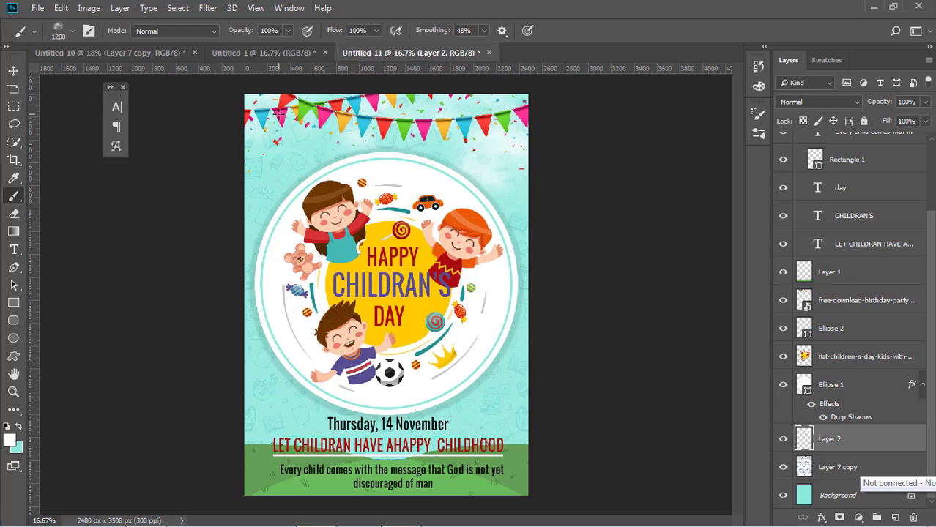
click(246, 137)
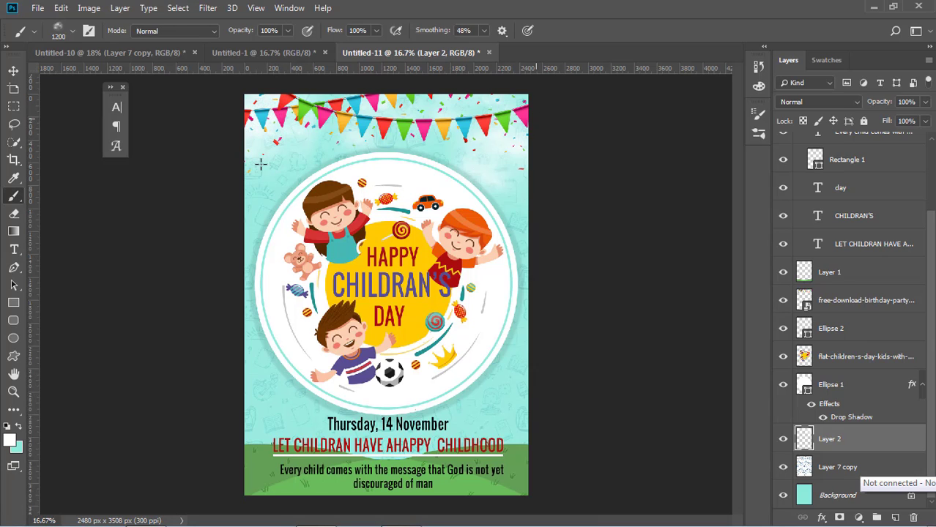
click(416, 141)
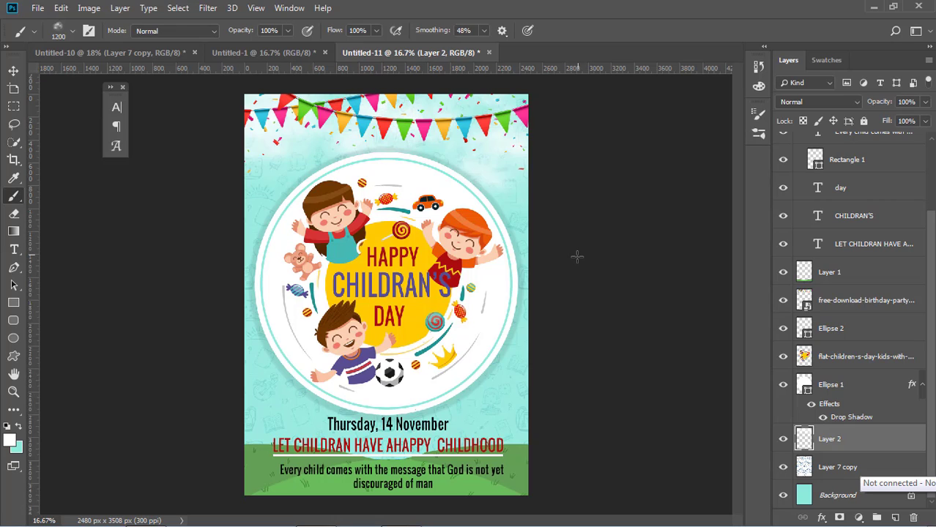
Step: Paint soft white clouds on Layer 2 in both lower corners of the sky, just above the green hills
click(508, 438)
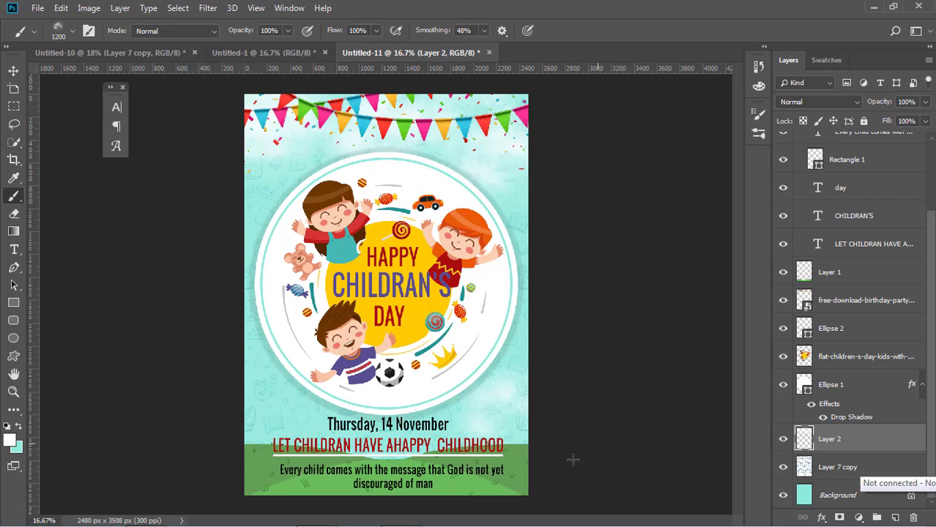
click(233, 401)
click(257, 419)
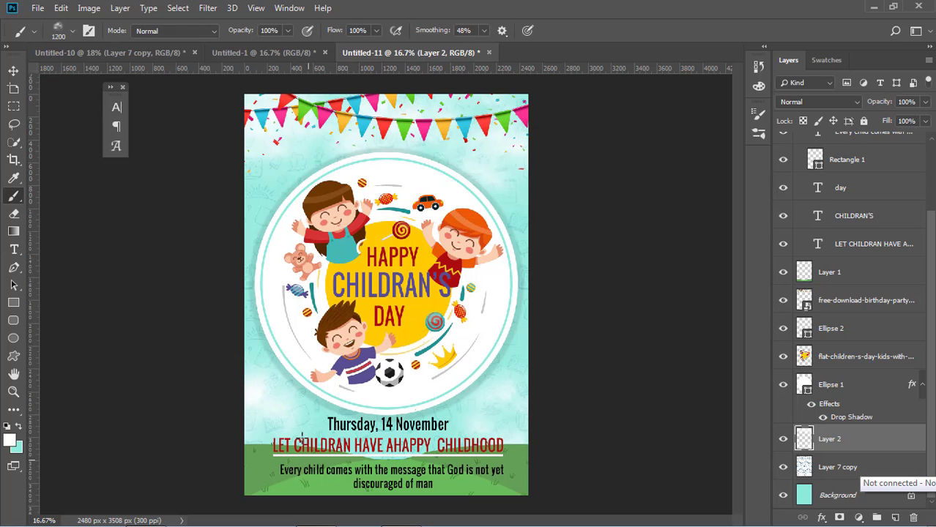
Step: Stamp more detailed white clouds around the circular frame with the 854 px Pincel muestreado 6 brush, and deselect the layer
click(71, 31)
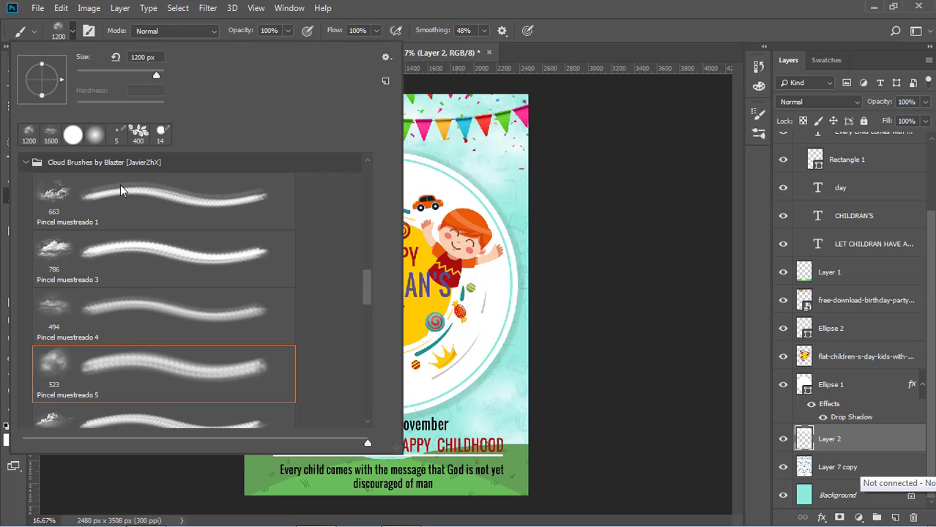
scroll(90, 308, down, 3)
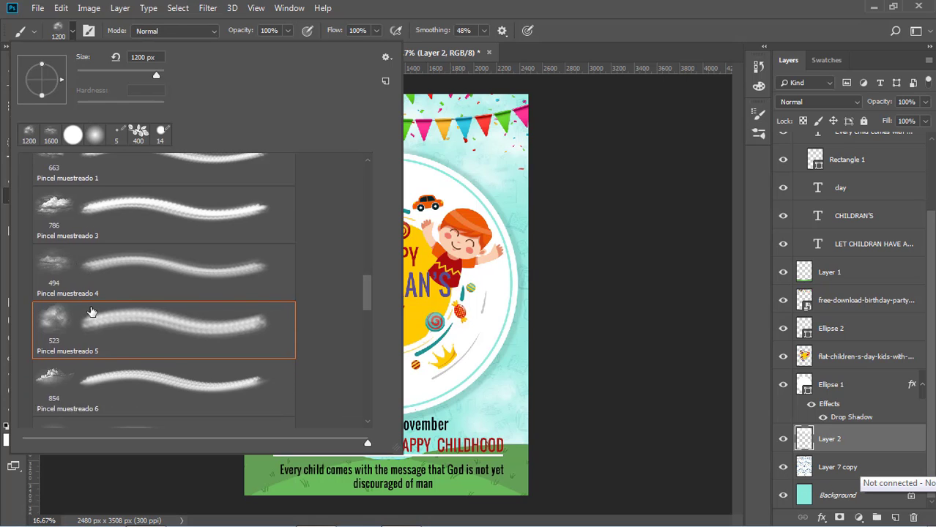
click(62, 328)
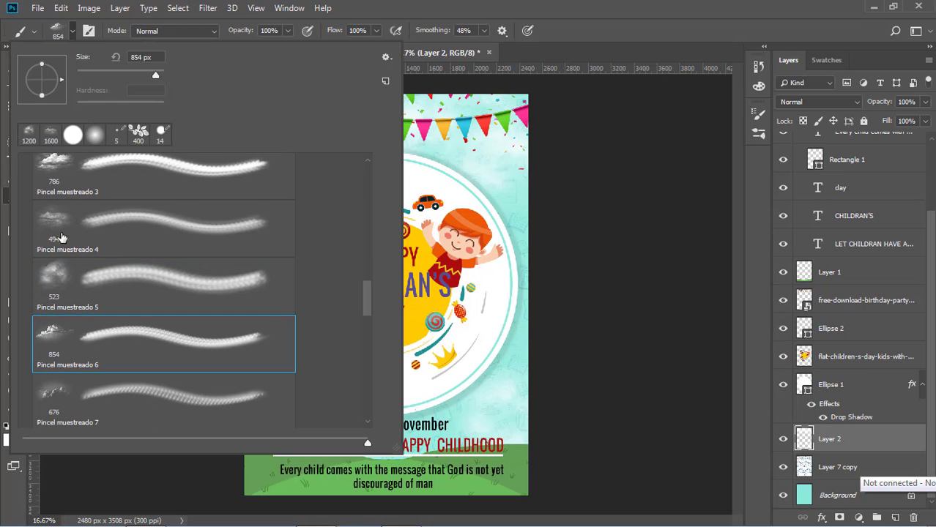
click(72, 31)
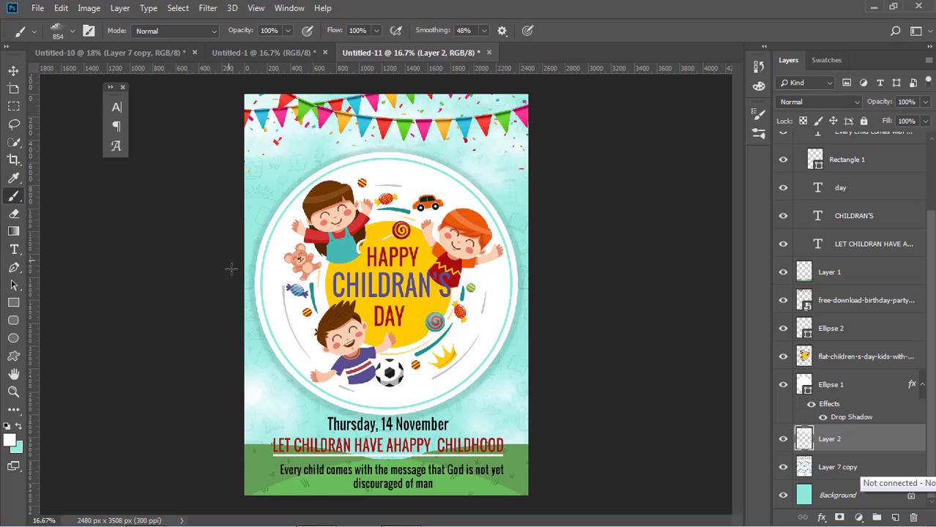
click(291, 397)
click(523, 184)
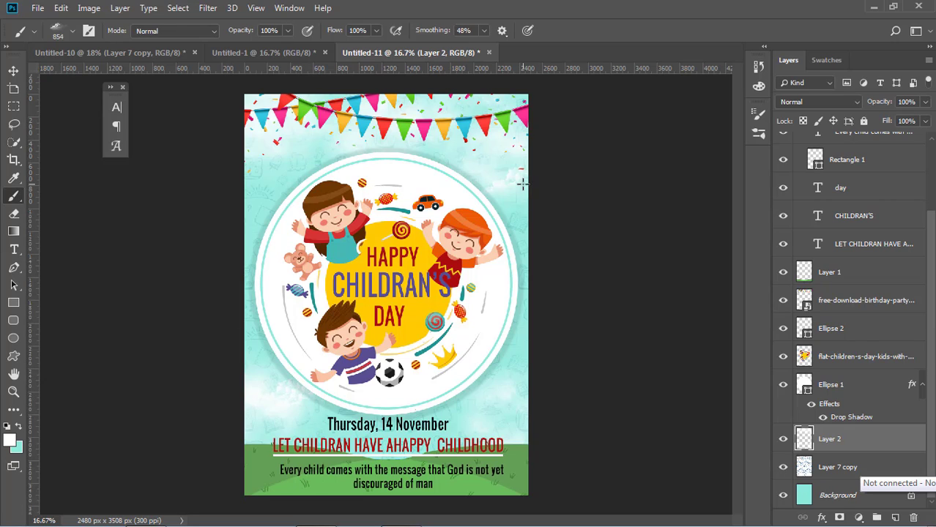
click(297, 161)
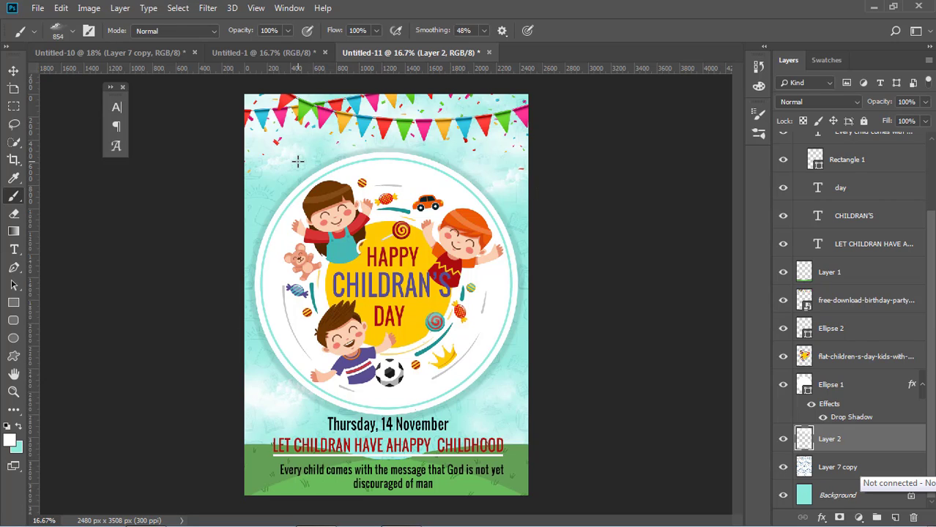
click(432, 150)
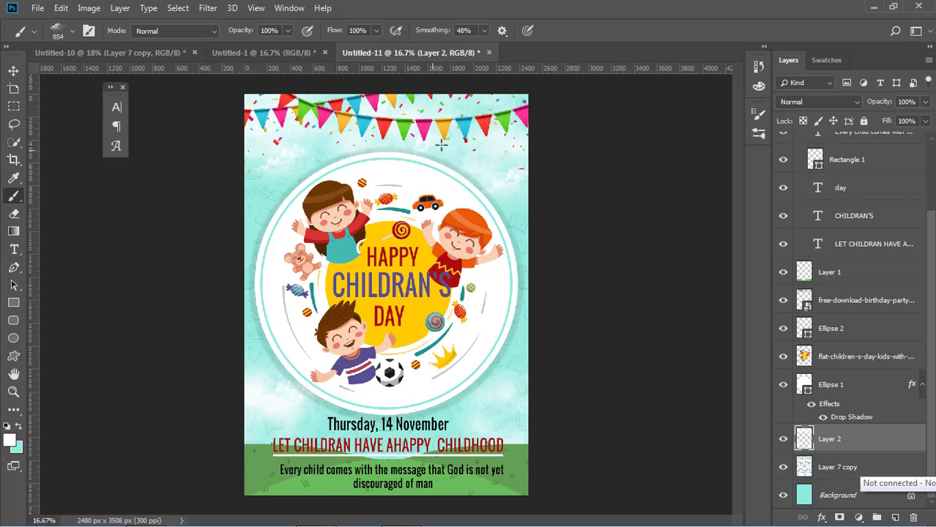
click(455, 102)
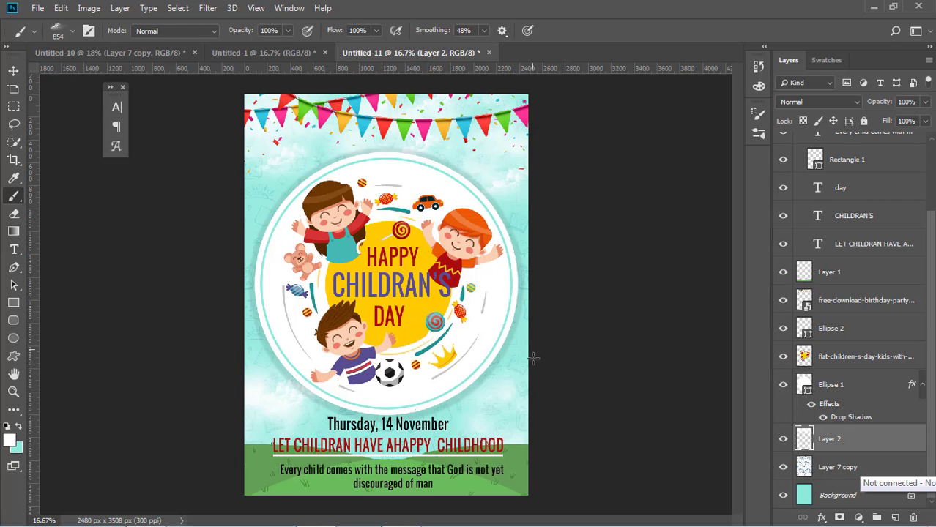
click(517, 338)
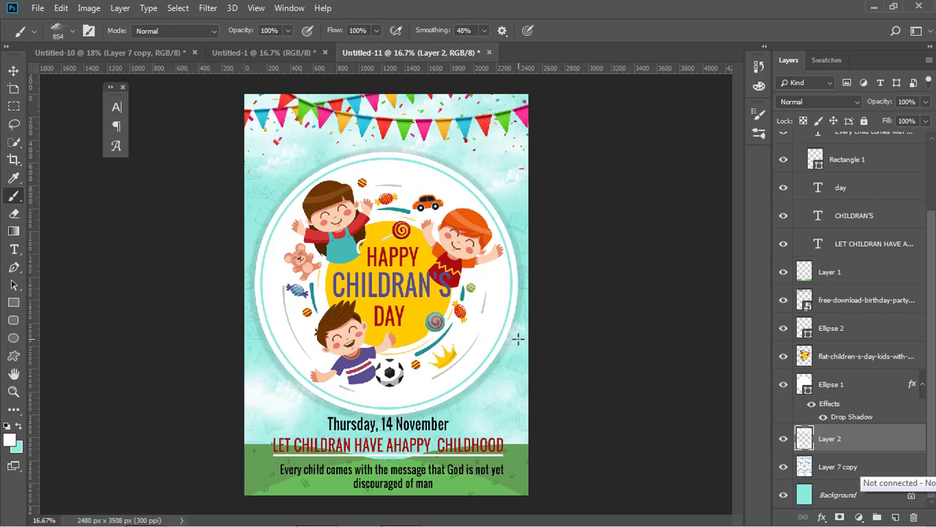
click(513, 199)
click(255, 176)
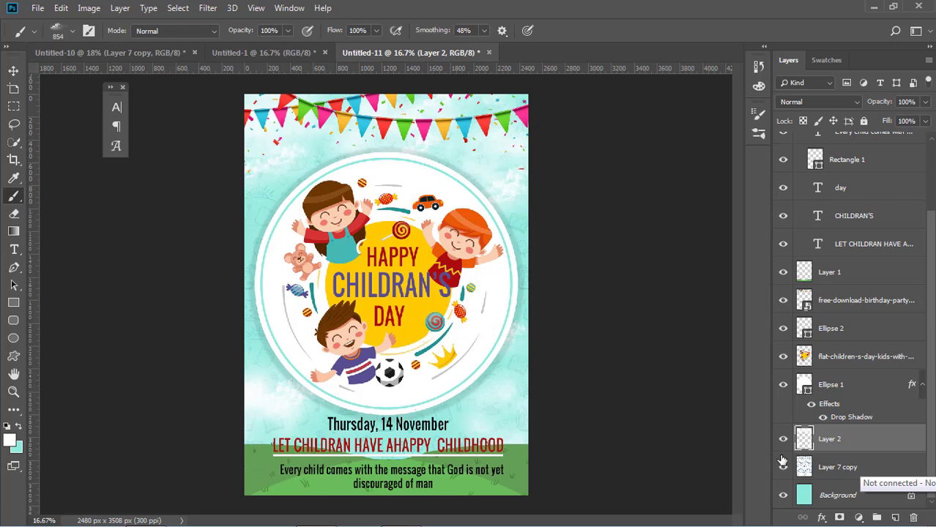
click(13, 70)
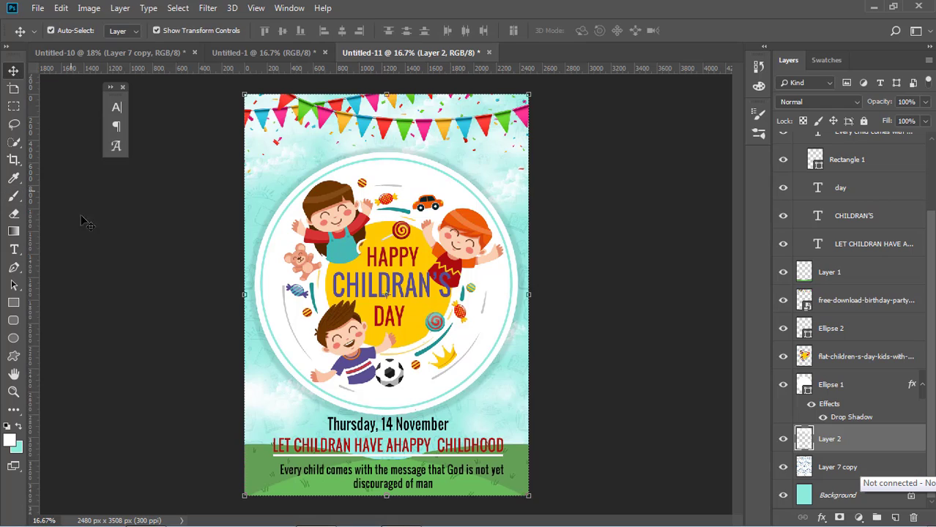
click(102, 252)
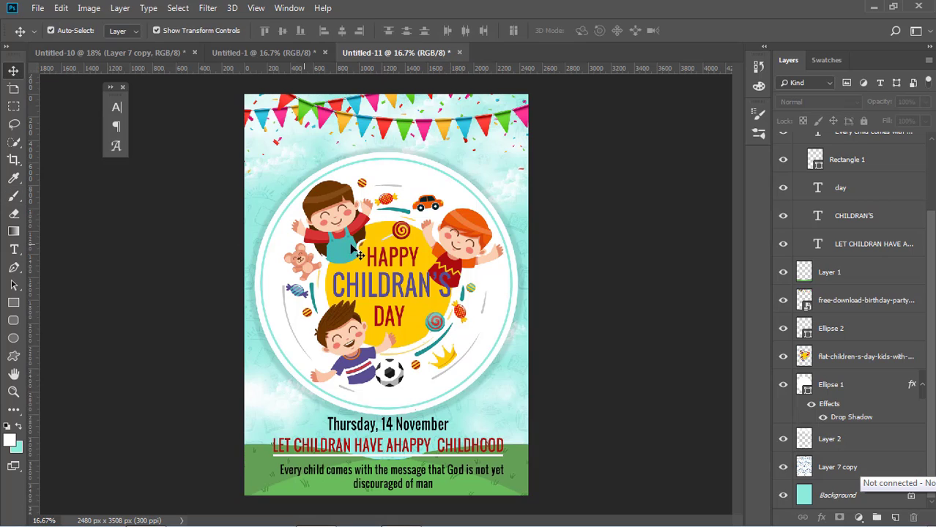
Step: Try a drop shadow on the thin turquoise ring, Ellipse 2, with 100% opacity, 0 px distance, 4% spread and 1 px size
click(491, 225)
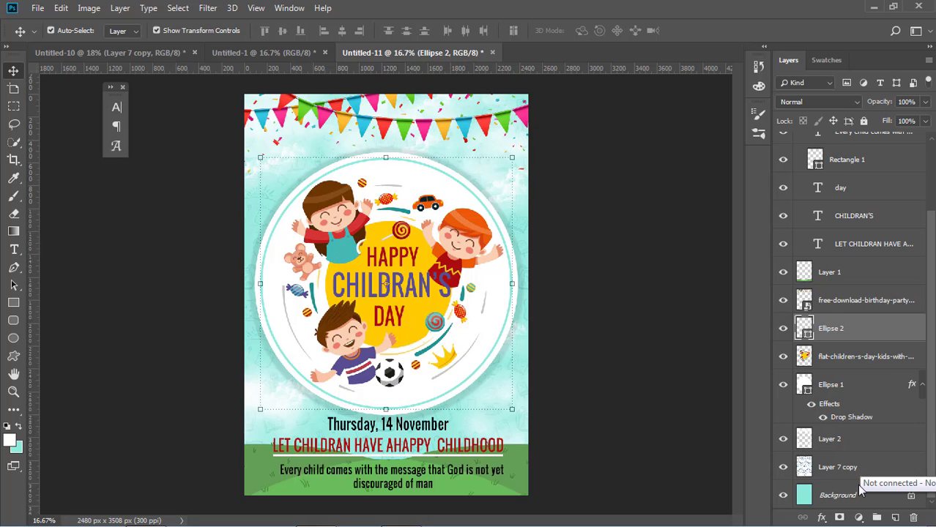
click(822, 518)
click(830, 509)
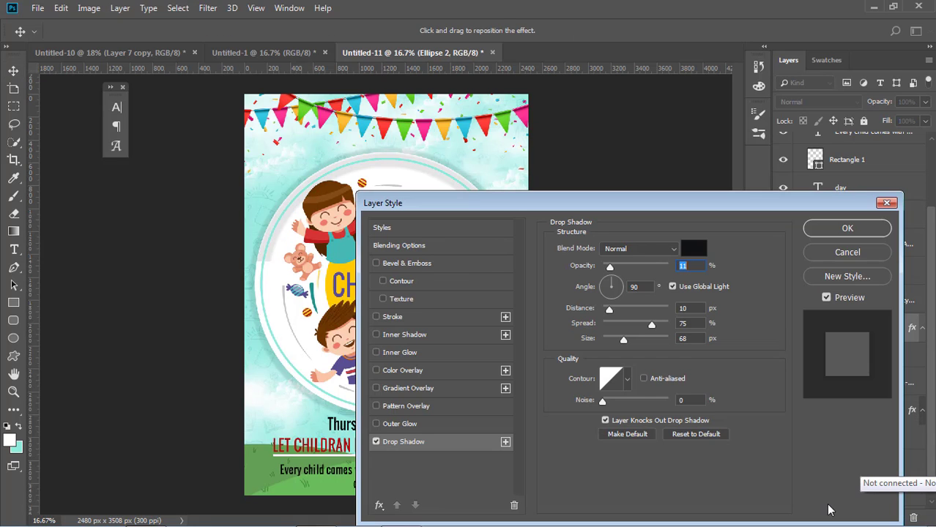
drag(649, 326, 616, 328)
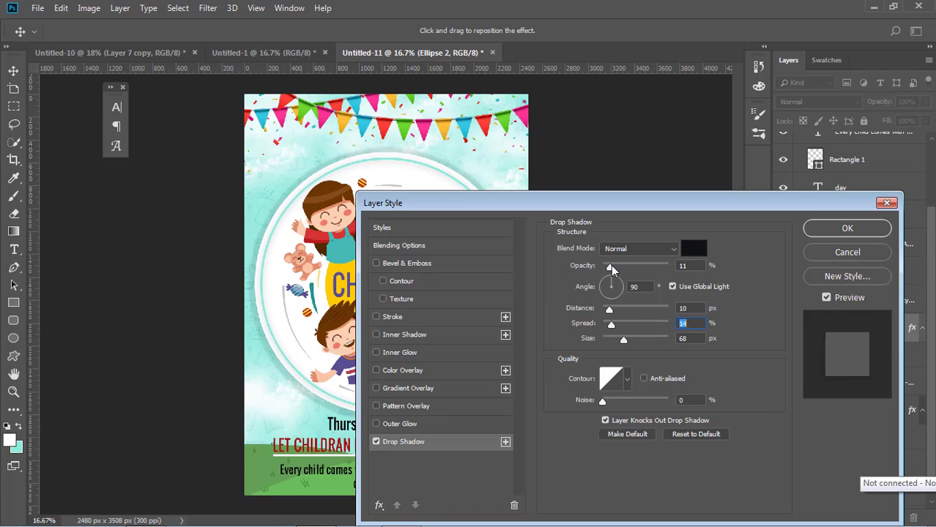
drag(610, 265, 683, 272)
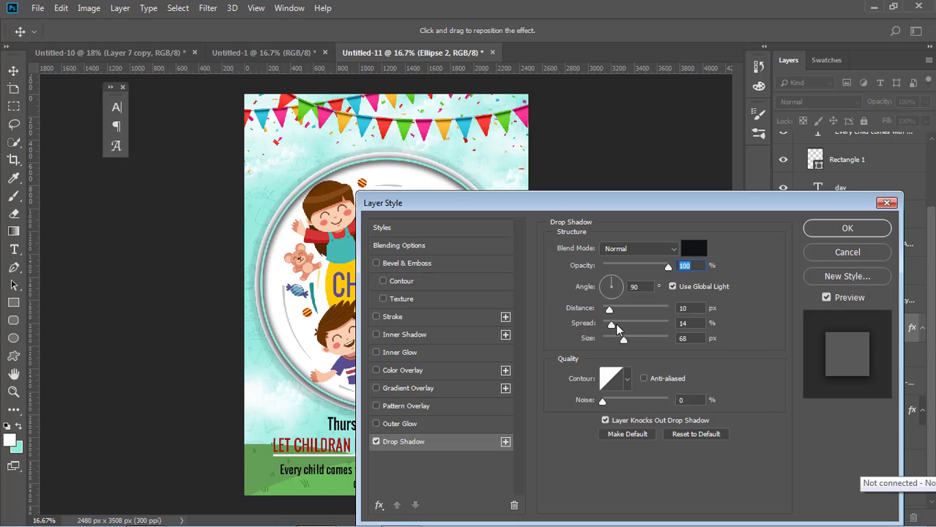
drag(616, 327, 603, 310)
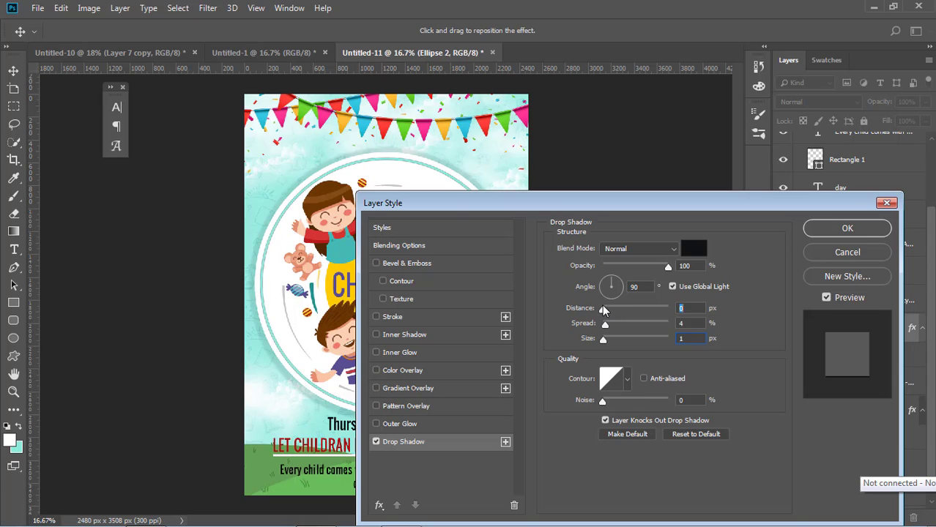
click(850, 251)
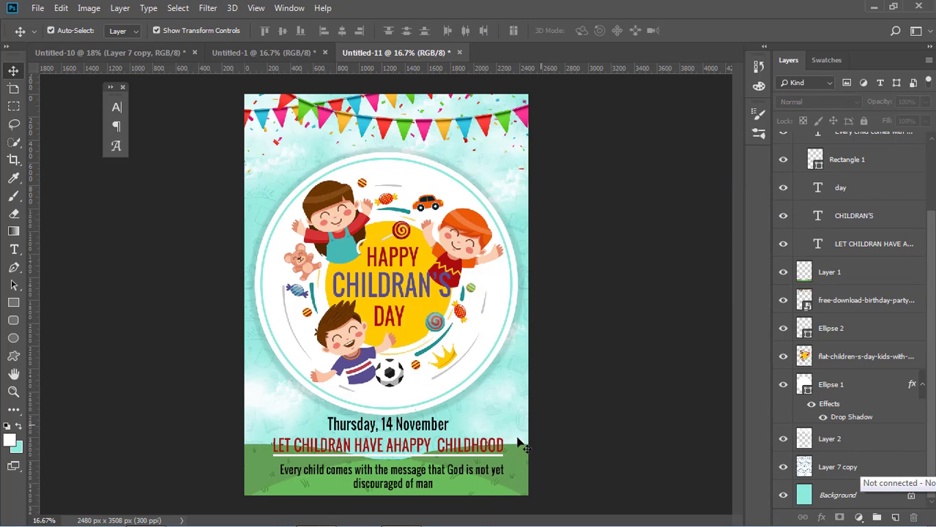
Step: Preview the whole poster in full-screen mode, fitted to the screen, and return to the standard workspace view
click(488, 449)
click(643, 432)
key(f)
key(f)
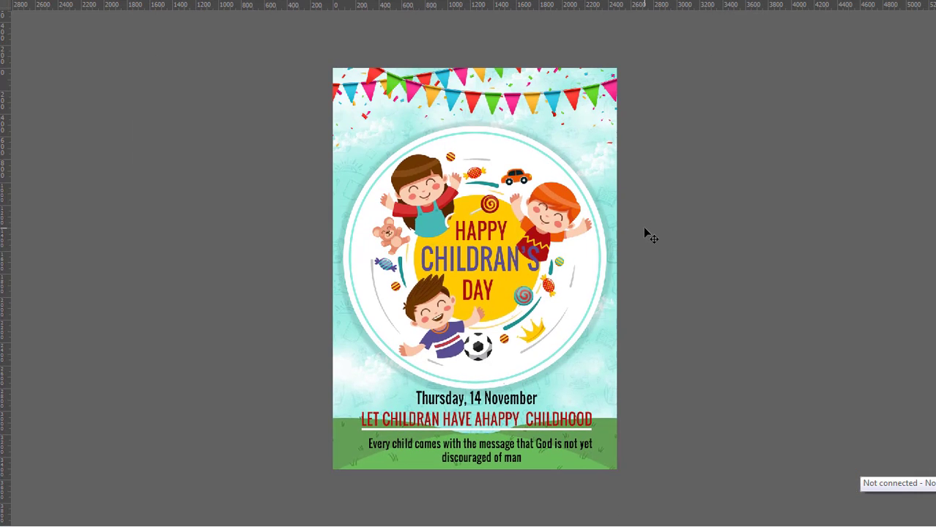
key(ctrl+0)
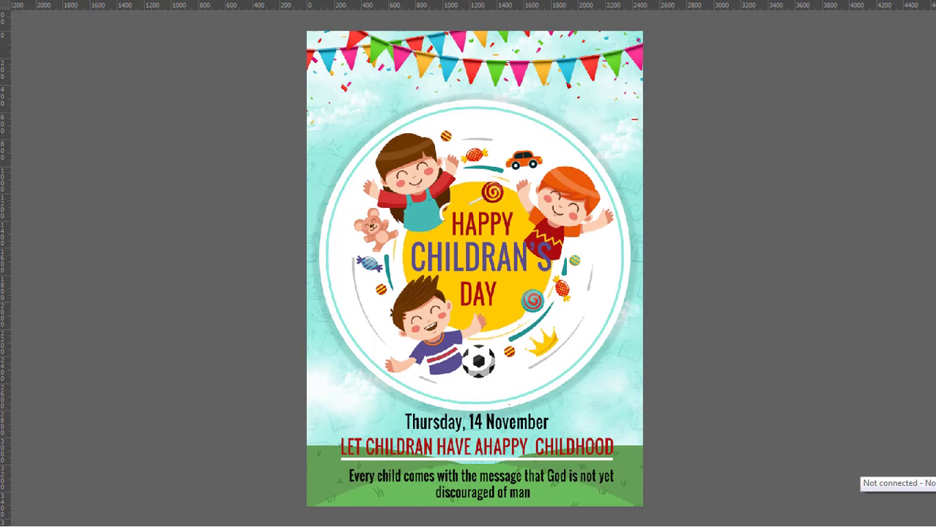
click(509, 284)
click(715, 281)
key(f)
Step: Change the font of the "Thursday, 14 November" date line to Impact
scroll(621, 428, down, 2)
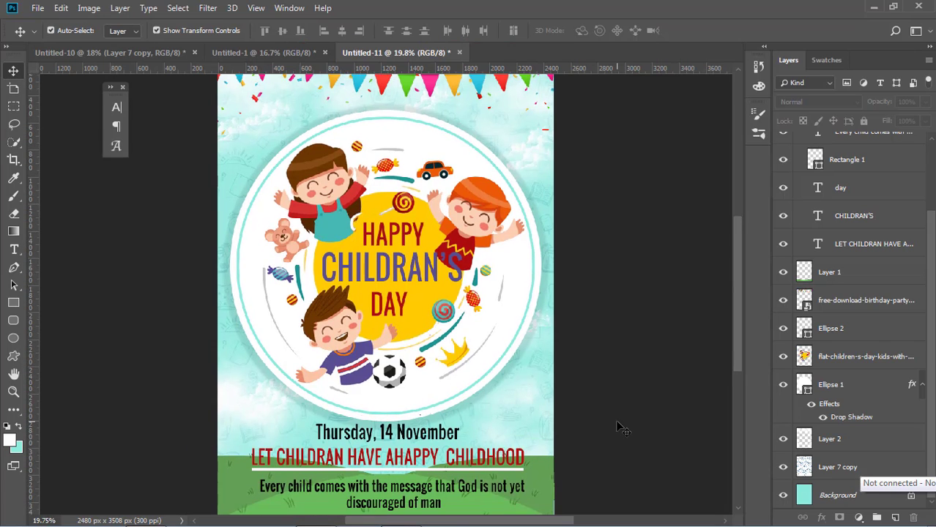
scroll(617, 427, down, 1)
click(425, 405)
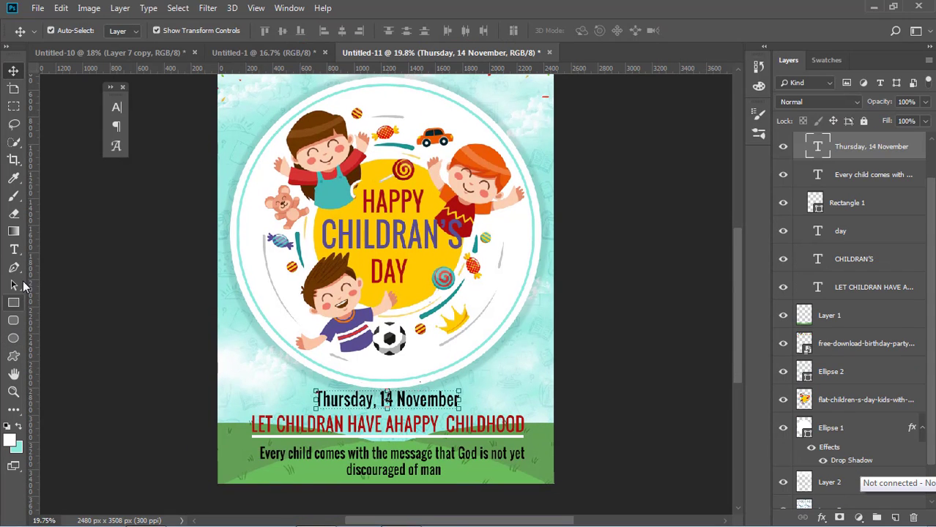
click(14, 250)
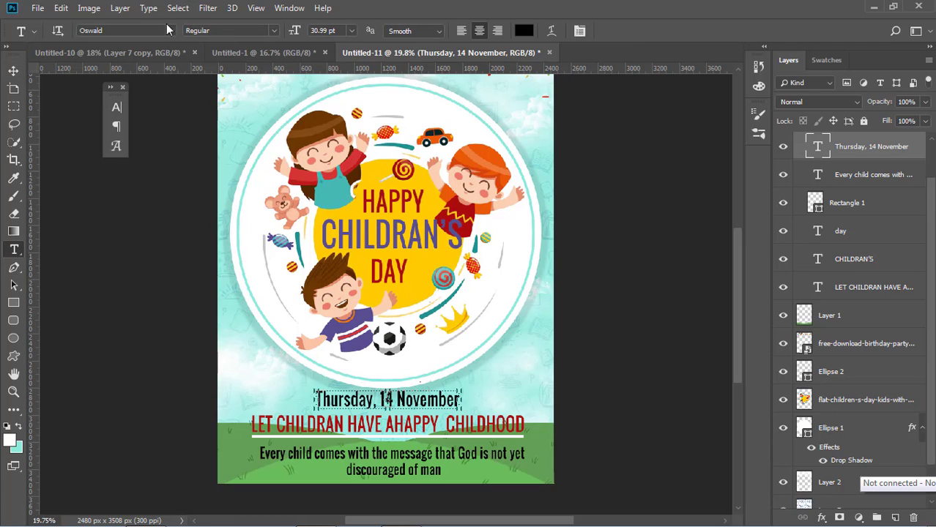
click(146, 32)
click(147, 32)
double_click(146, 32)
key(Right)
click(13, 71)
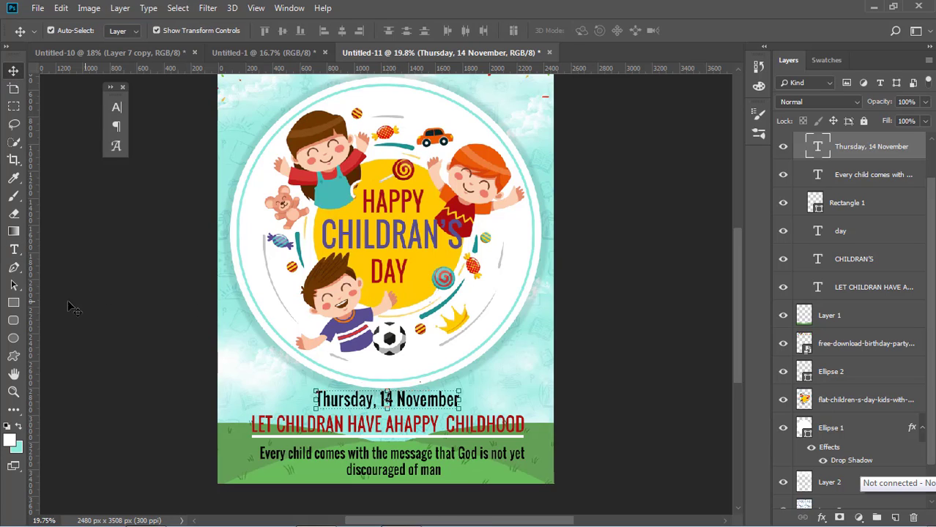
click(14, 249)
click(135, 32)
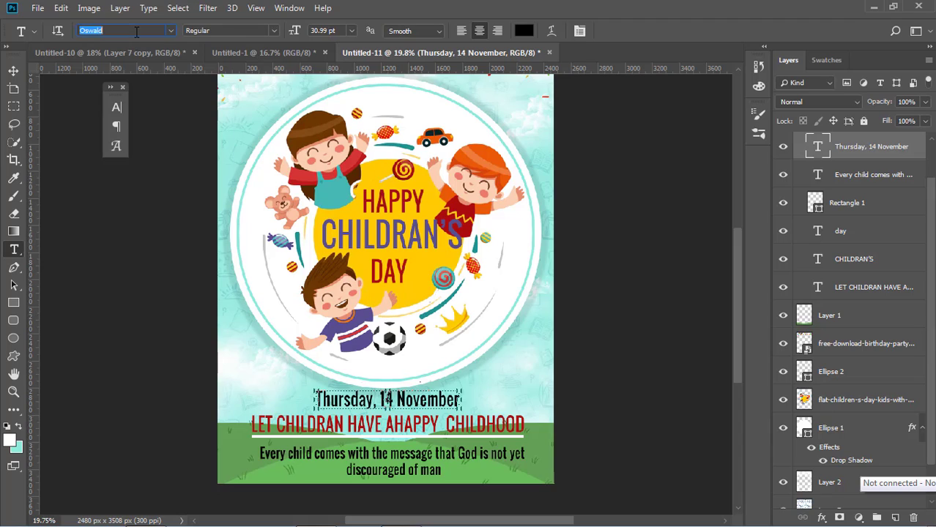
text(Impact)
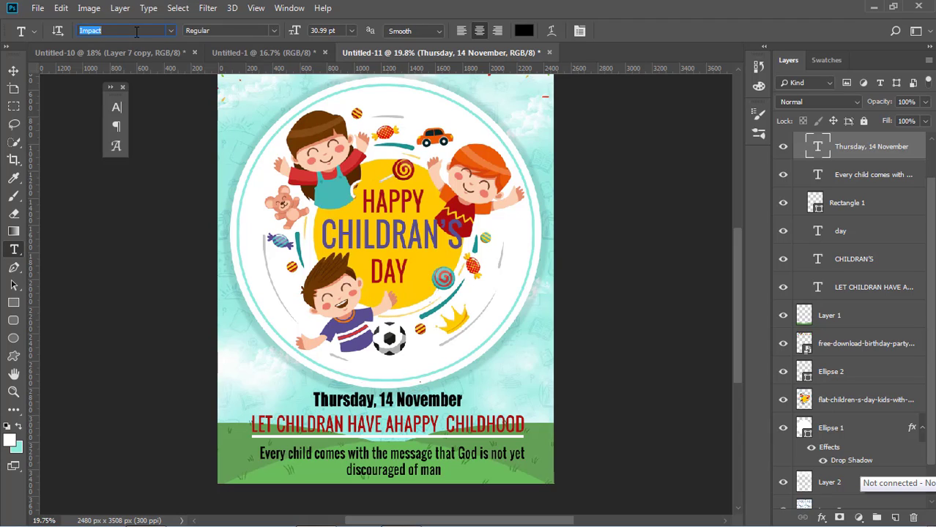
Step: Try other fonts on the "Thursday, 14 November" date line and settle on Baskerville Old Face
key(Down)
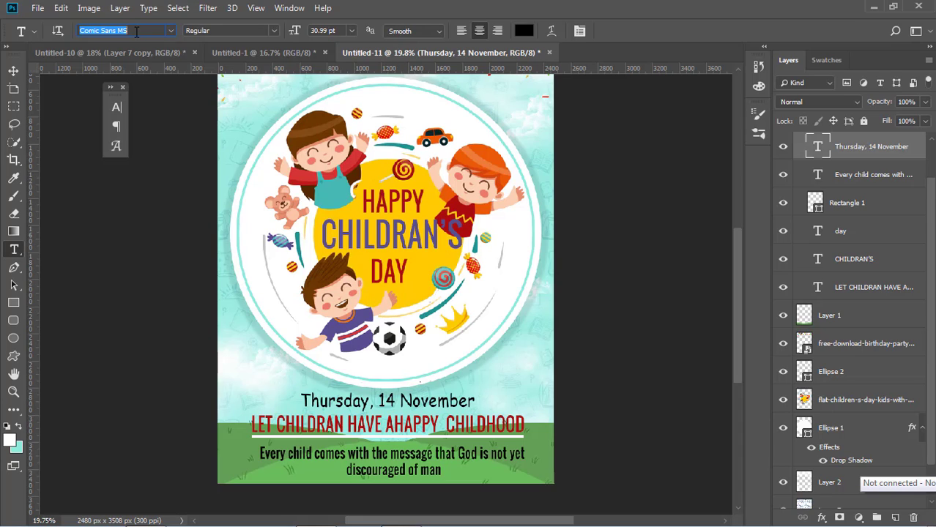
key(Down)
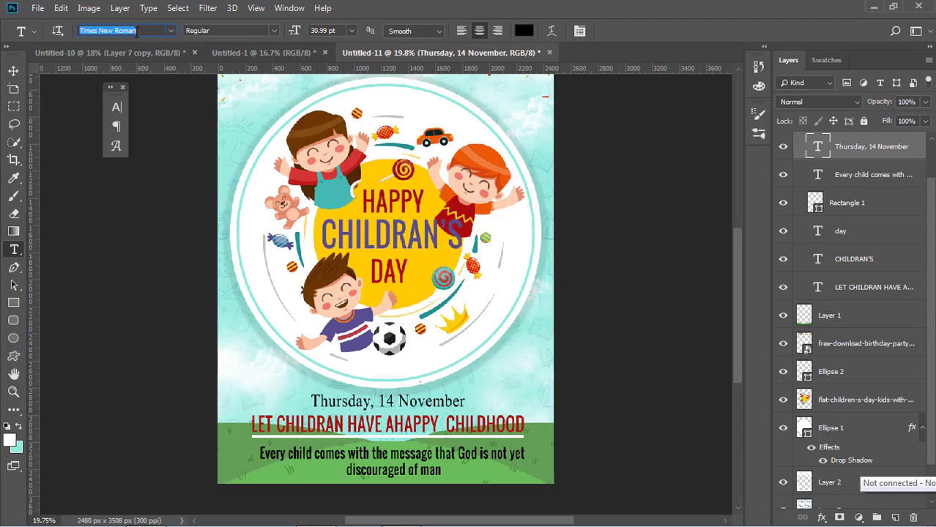
key(Down)
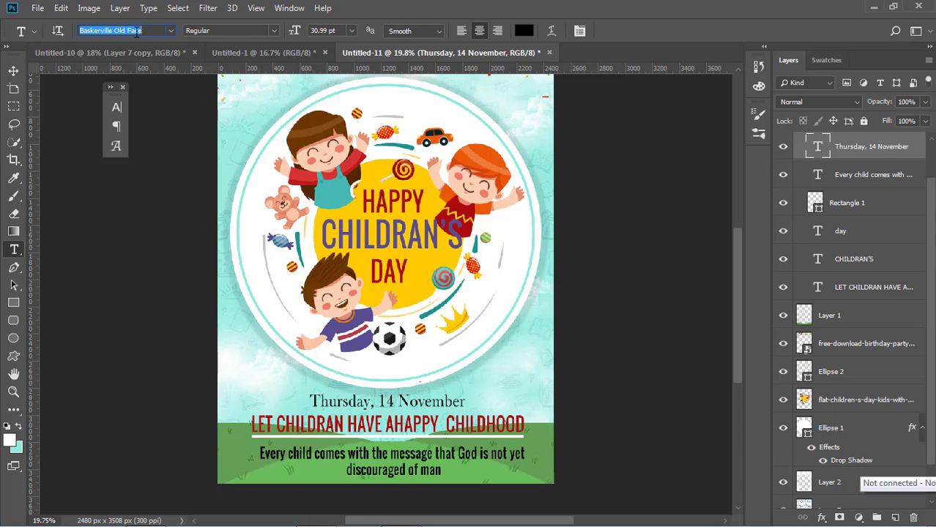
key(Up)
key(Down)
key(Return)
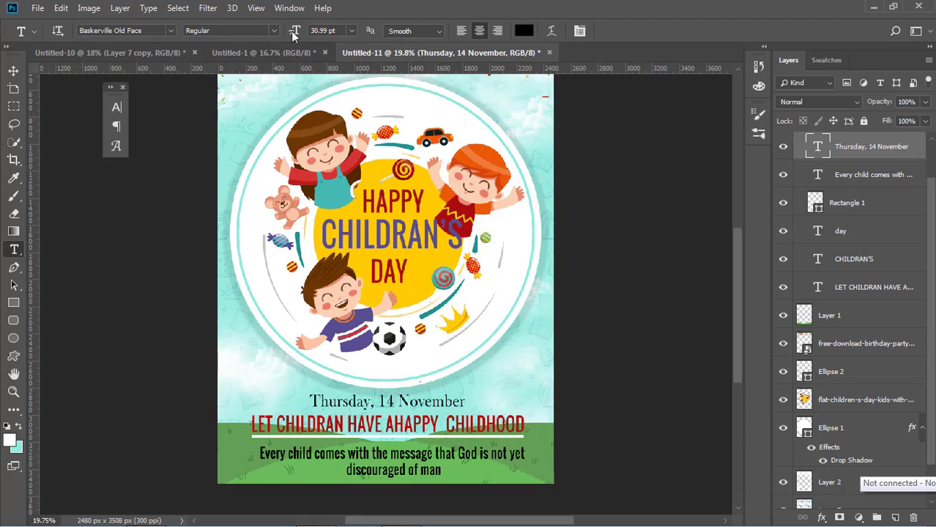
Step: Try the "Thursday, 14 November" date line without faux bold, and deselect the layer
click(579, 31)
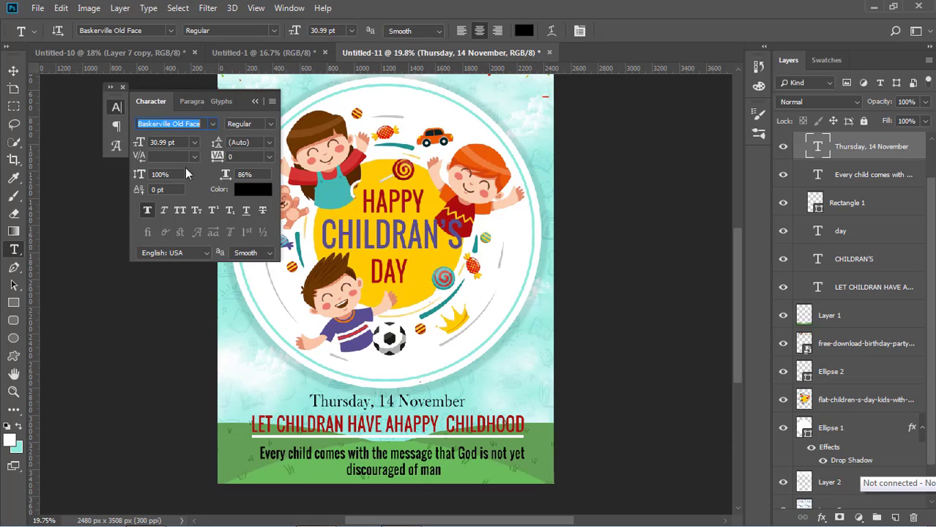
click(147, 211)
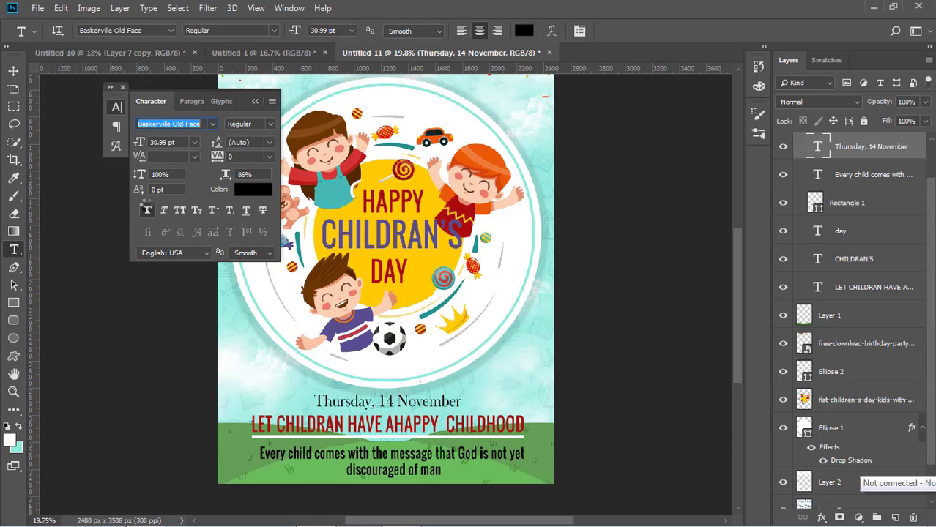
click(18, 76)
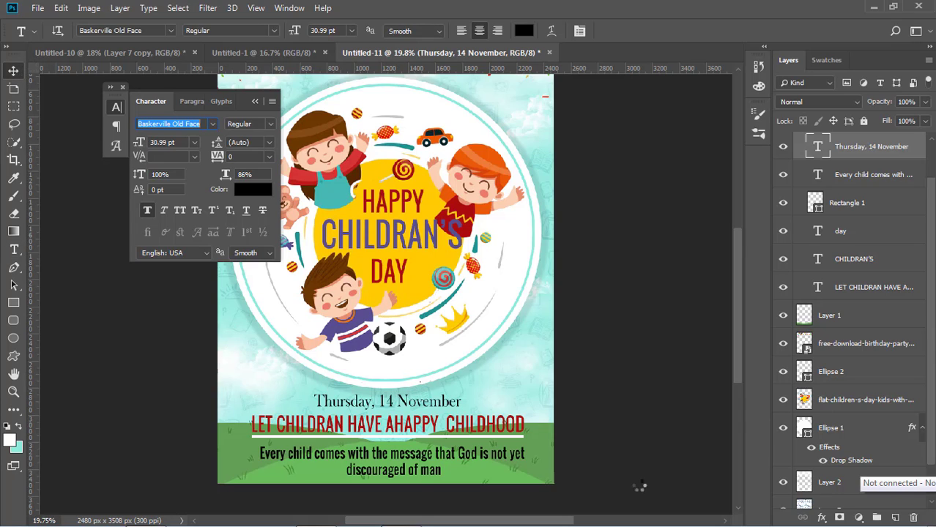
click(634, 433)
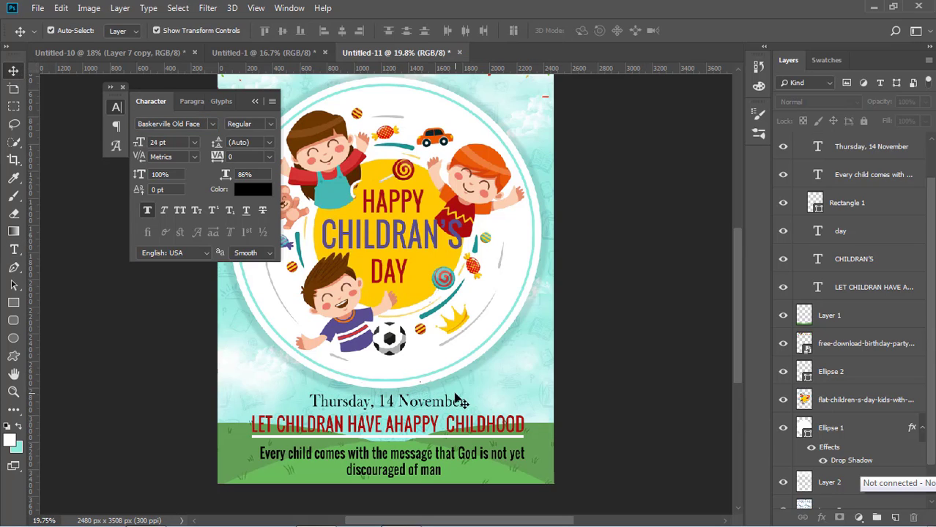
Step: Change the font of the "Every child comes with the message" quote to Calisto MT in the Bold Italic style
click(454, 456)
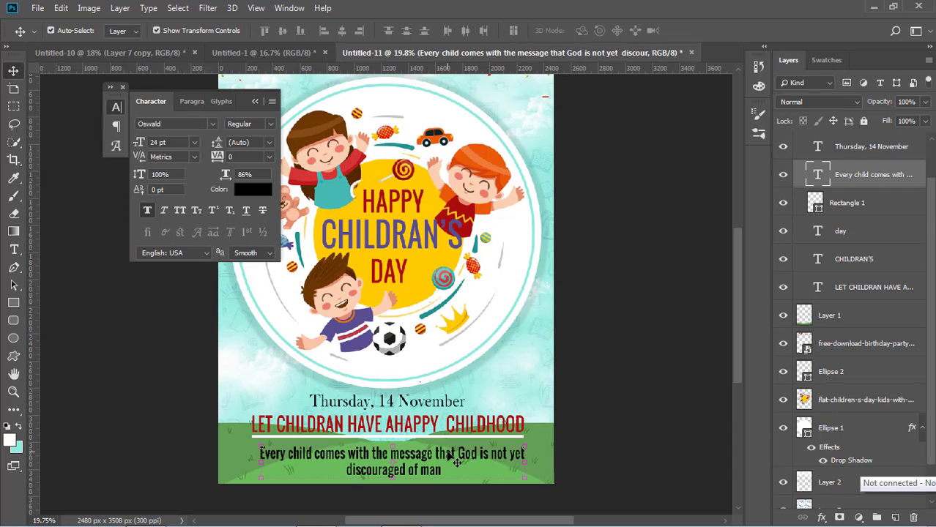
click(14, 250)
click(132, 31)
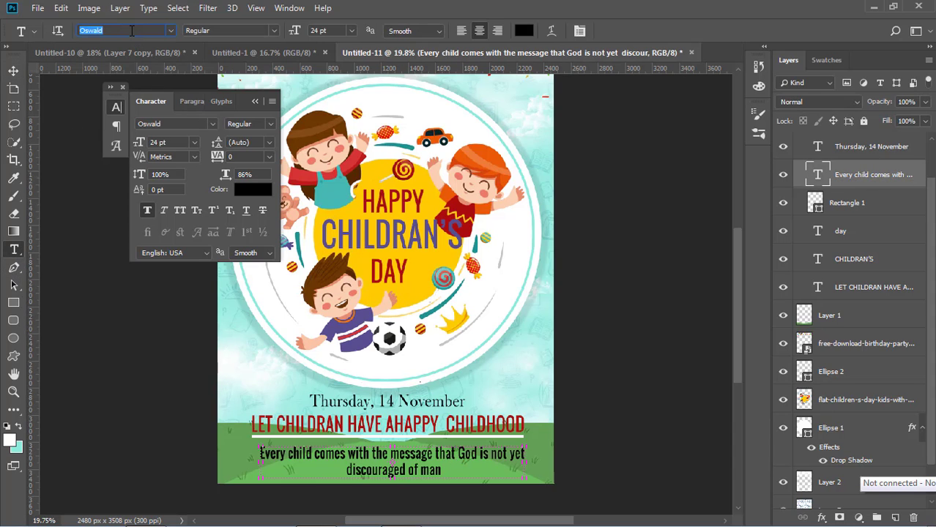
text(CA)
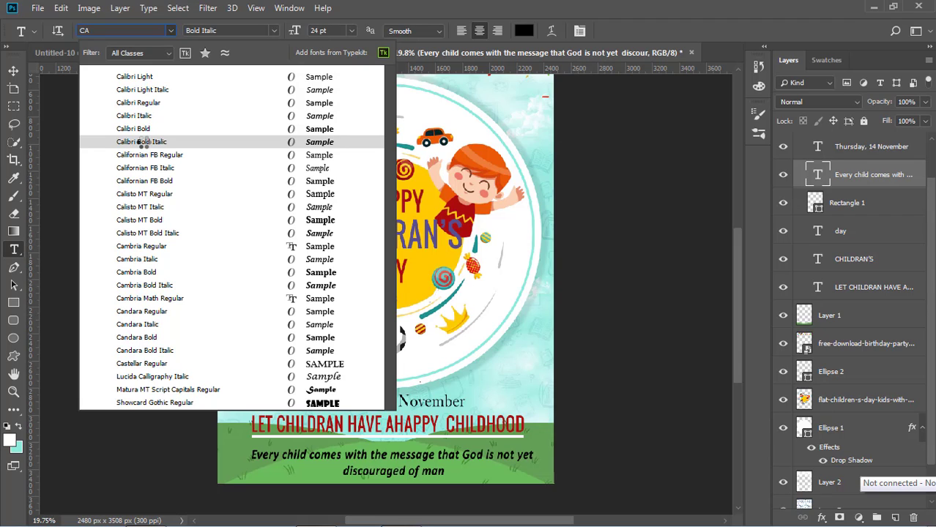
click(145, 208)
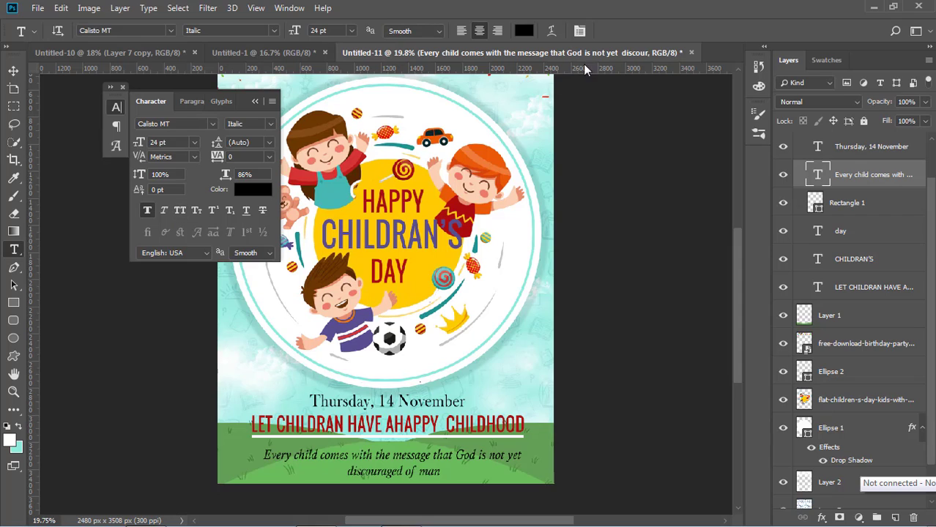
click(274, 33)
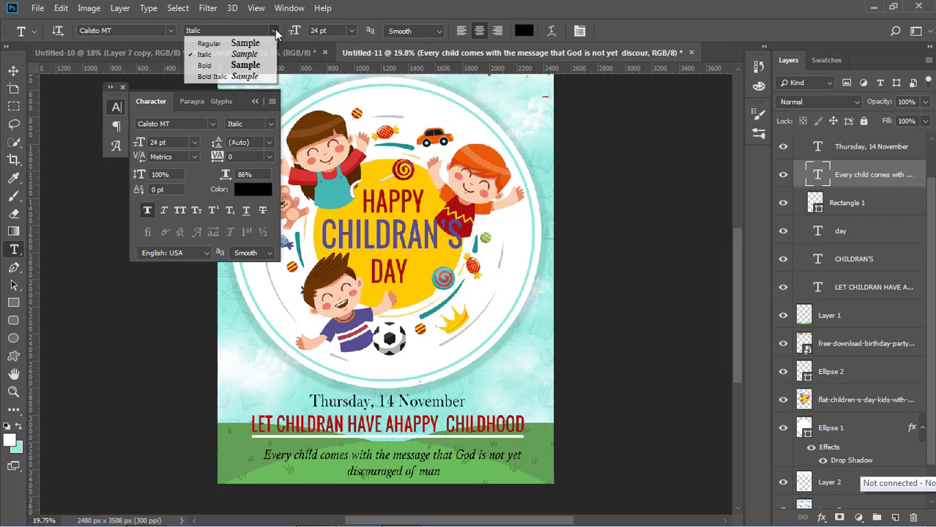
click(252, 77)
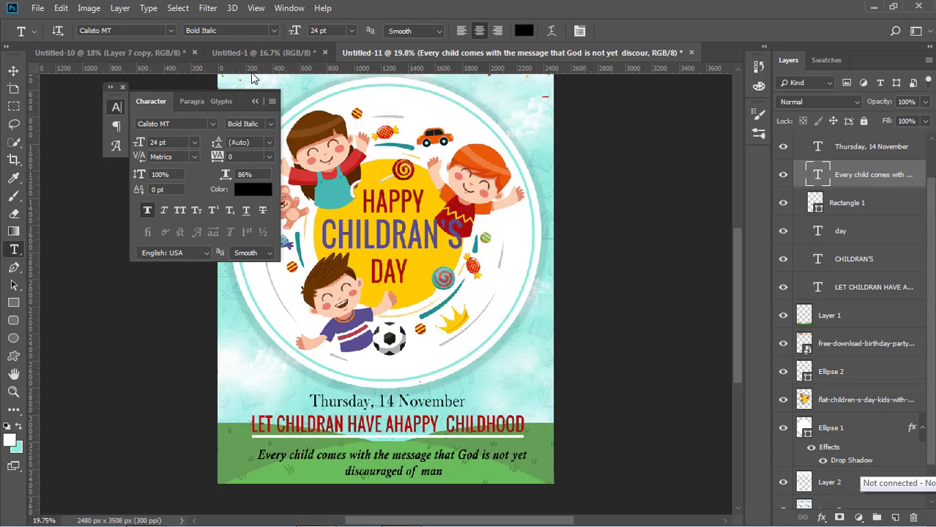
Step: Deselect the quote text and close the floating character settings
click(13, 71)
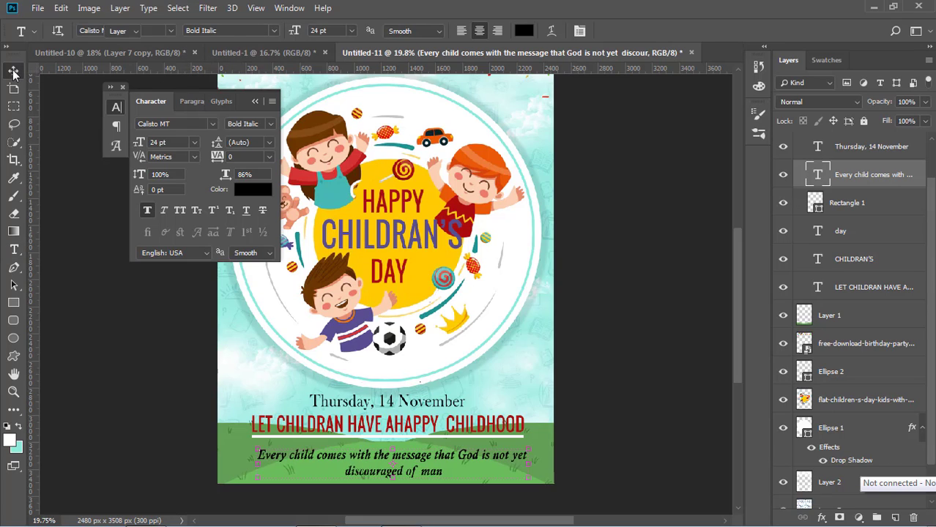
click(130, 289)
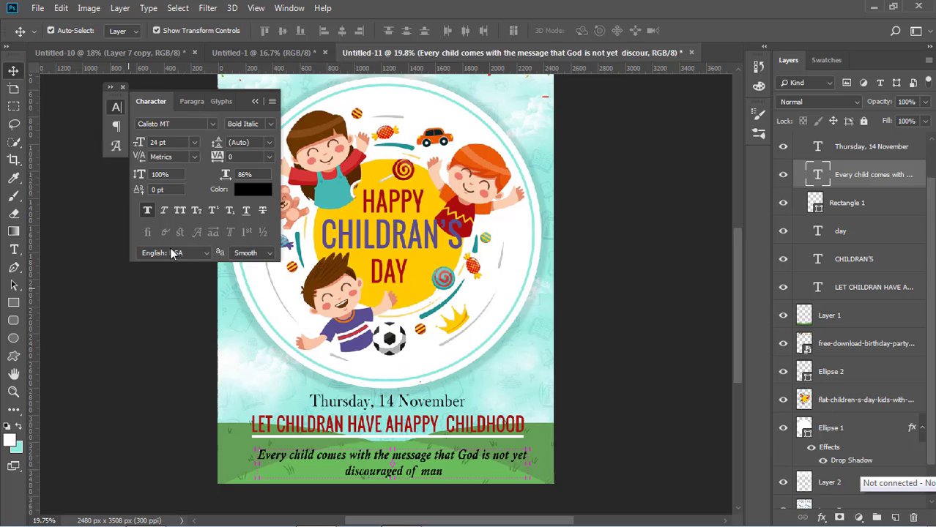
click(255, 101)
click(124, 87)
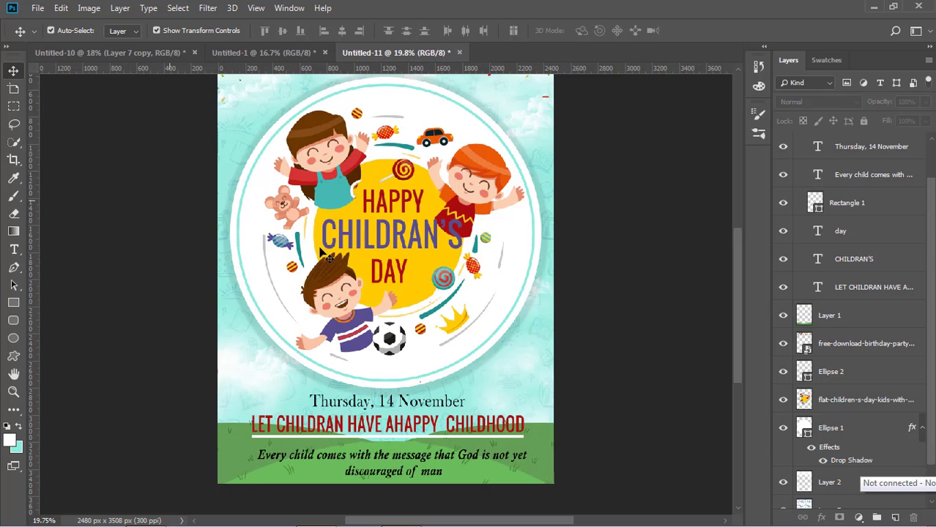
Step: Move the bunting across the poster's top slightly down and to the right
scroll(597, 280, up, 3)
scroll(601, 293, down, 1)
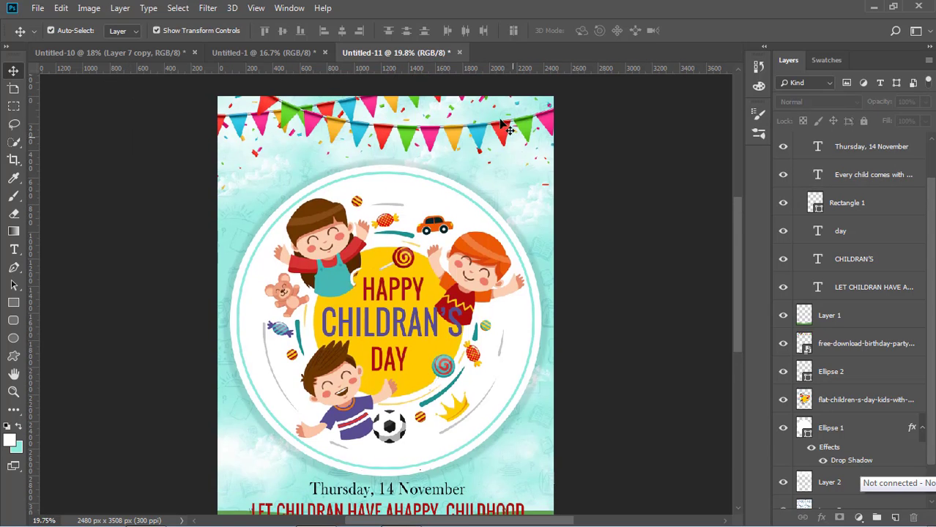
drag(479, 139, 484, 147)
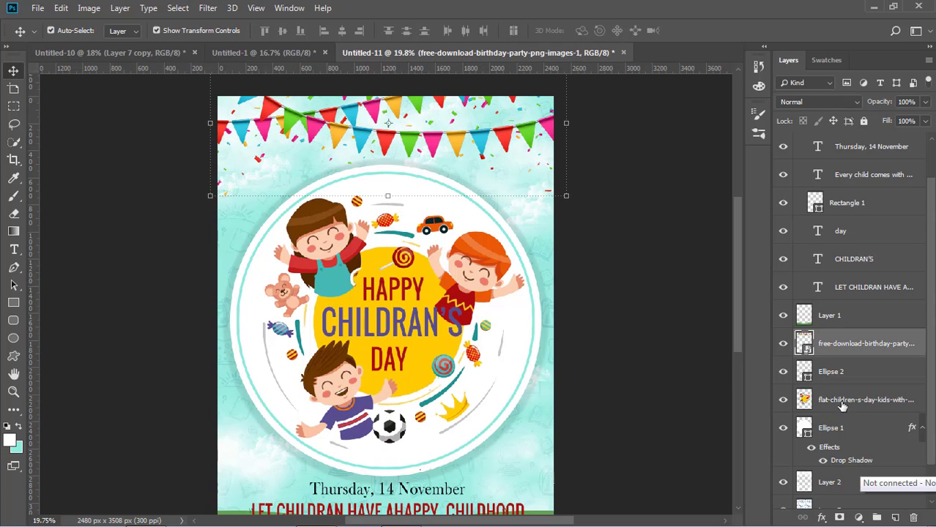
Step: Try a drop shadow on the bunting with 28% opacity, 33 px distance, 11% spread and 68 px size
click(826, 519)
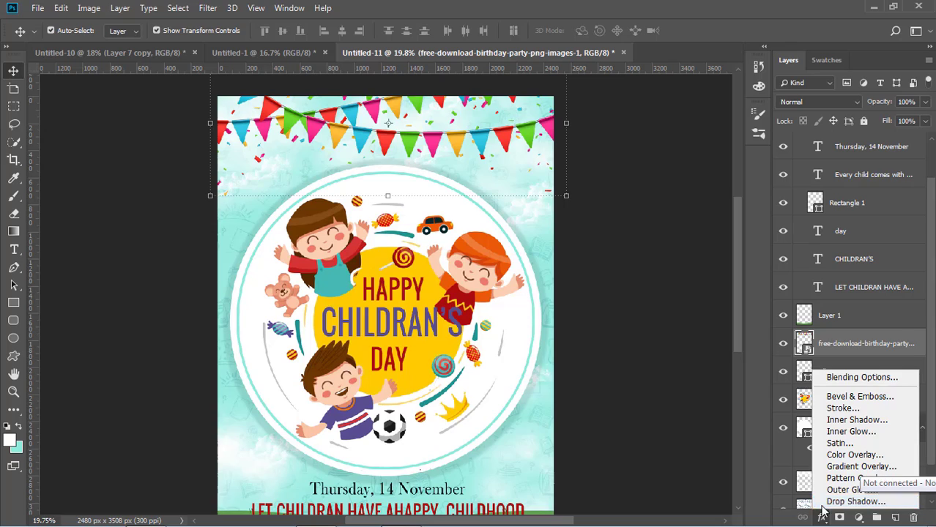
click(824, 504)
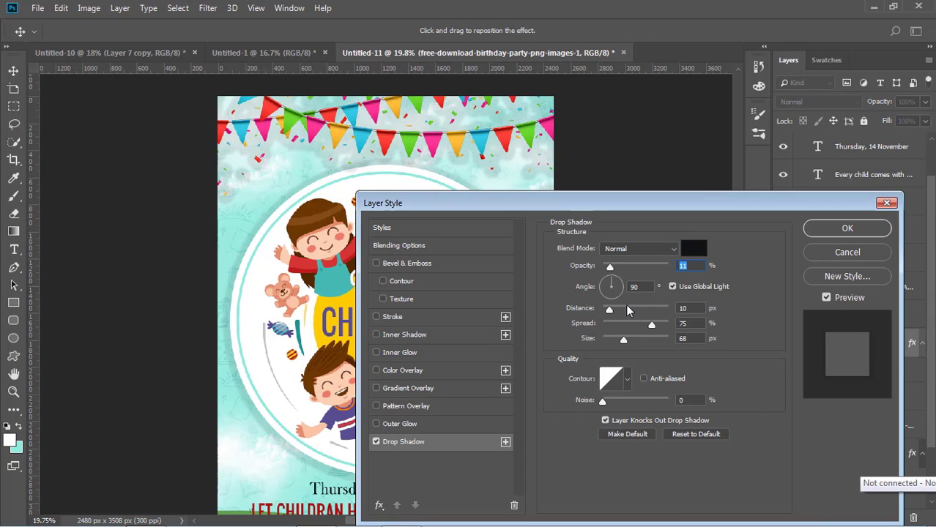
drag(651, 326, 606, 309)
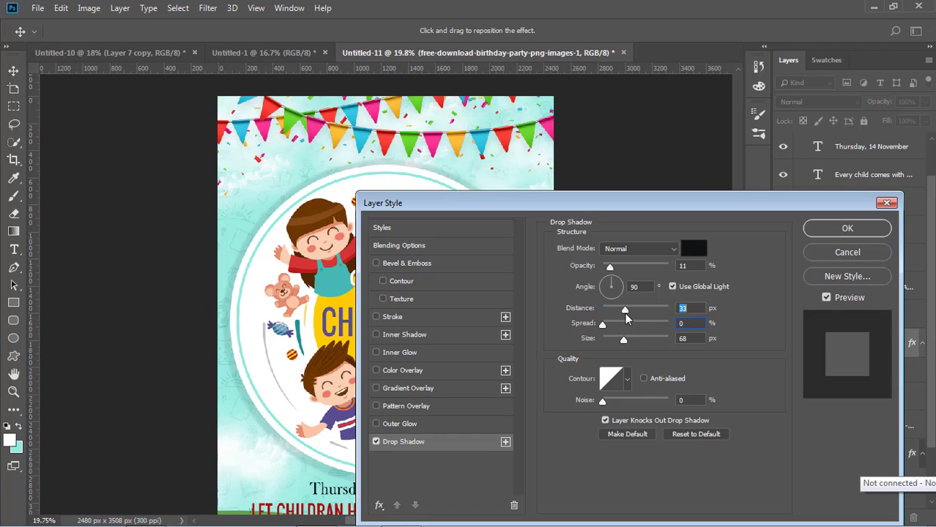
drag(609, 267, 623, 266)
click(624, 271)
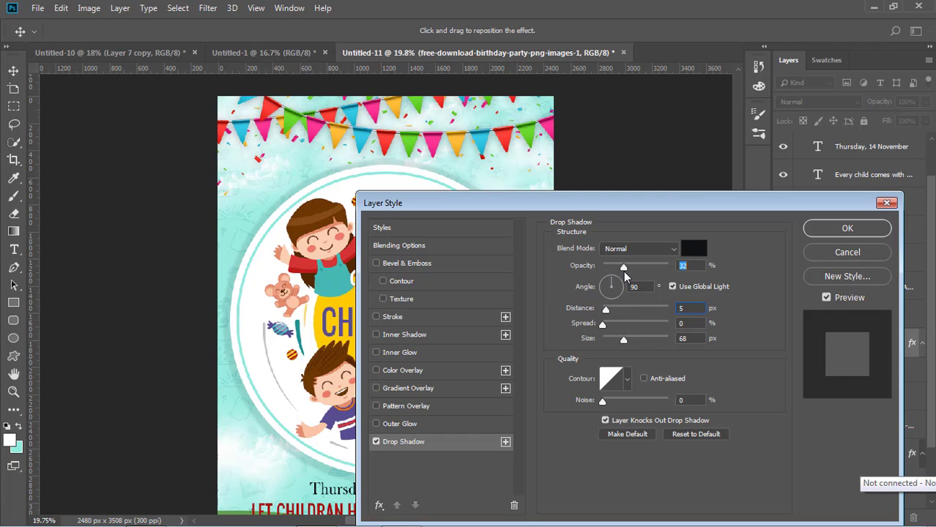
drag(617, 310, 608, 328)
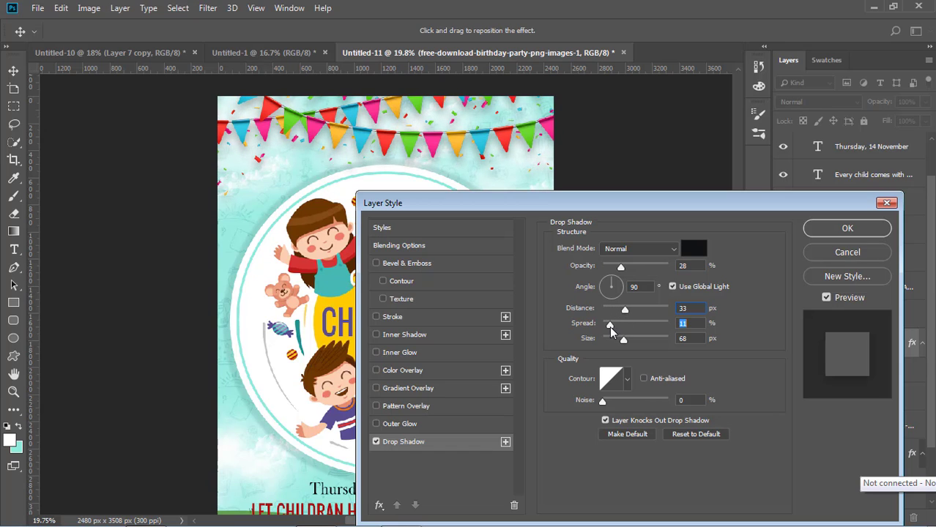
click(848, 252)
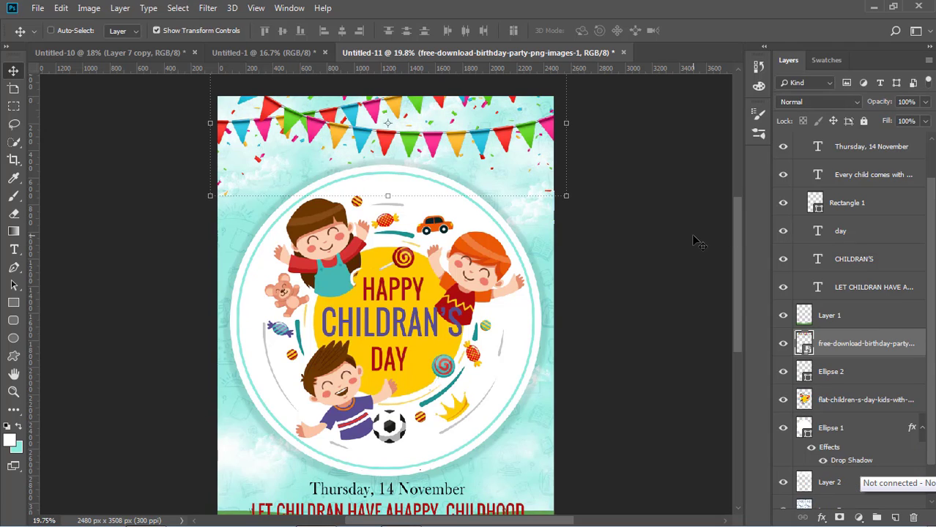
Step: Duplicate the bunting layer and turn the lower copy black using Hue/Saturation with a lightness of -100
key(ctrl+j)
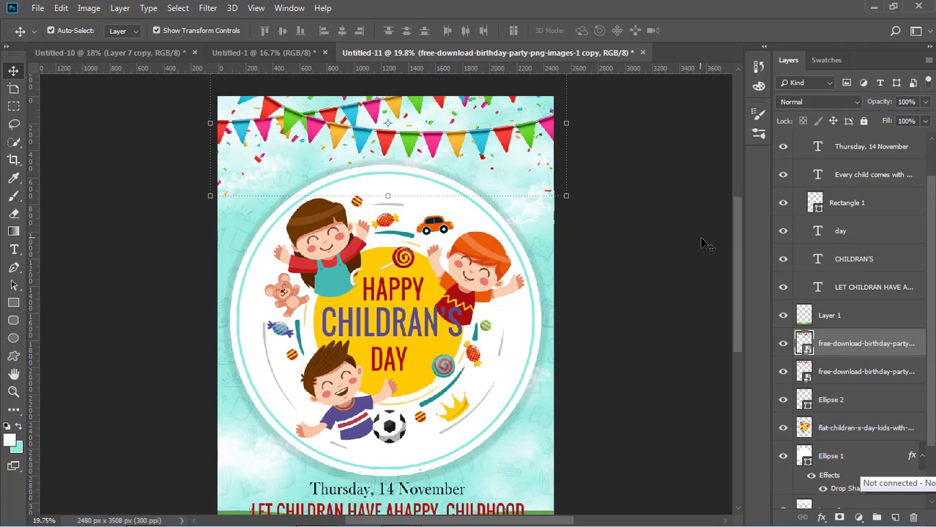
click(868, 372)
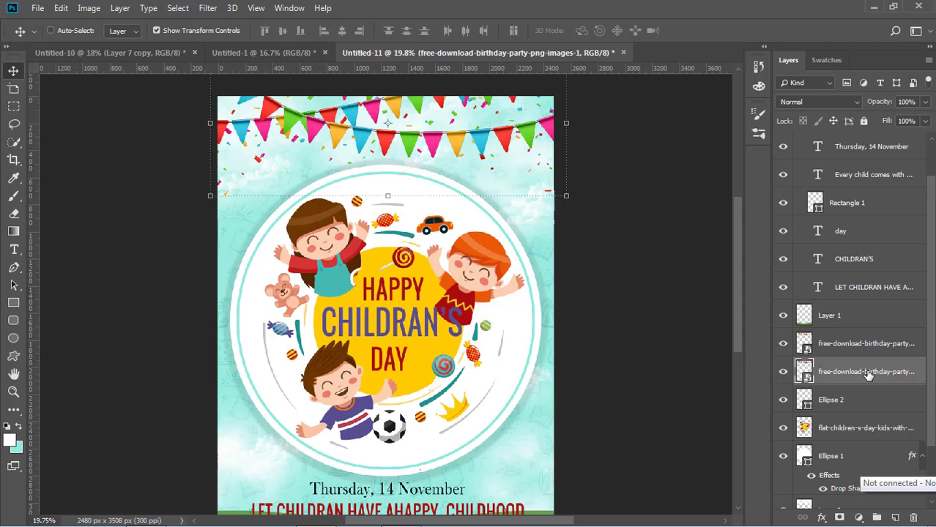
key(ctrl+u)
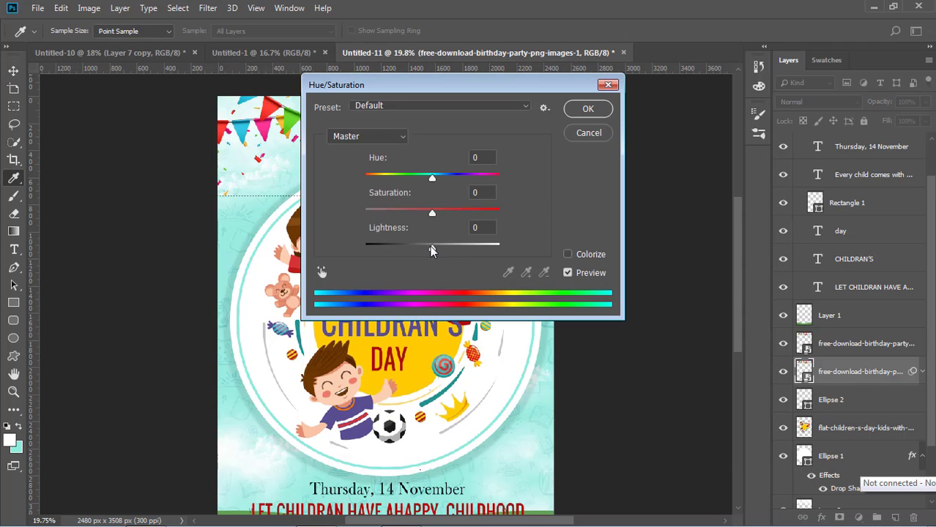
drag(431, 251, 365, 249)
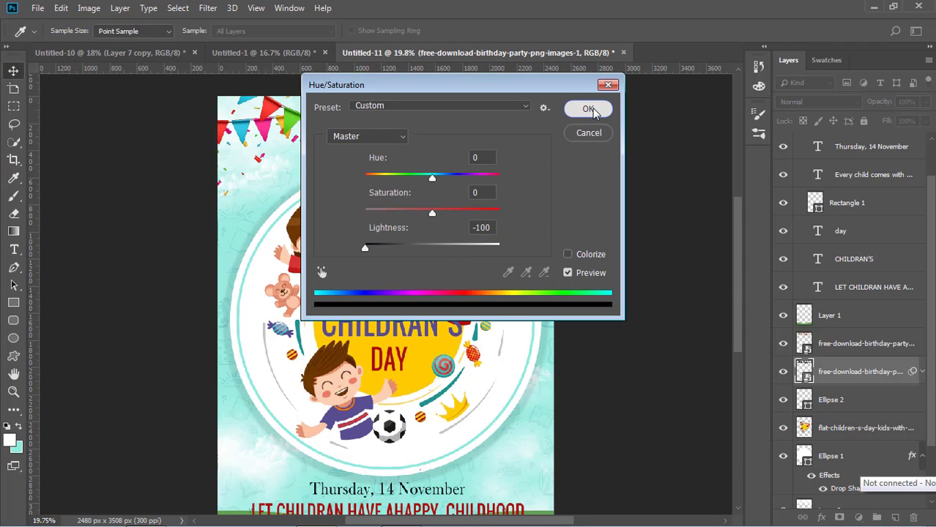
click(590, 110)
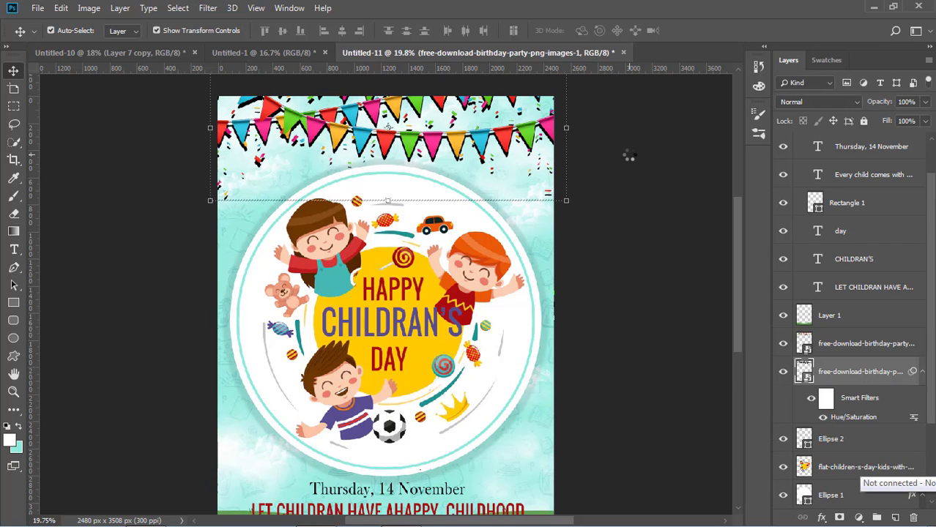
Step: Offset the black bunting copy slightly downward as a shadow, set its opacity to 11%, and deselect it
click(926, 102)
drag(926, 119, 868, 109)
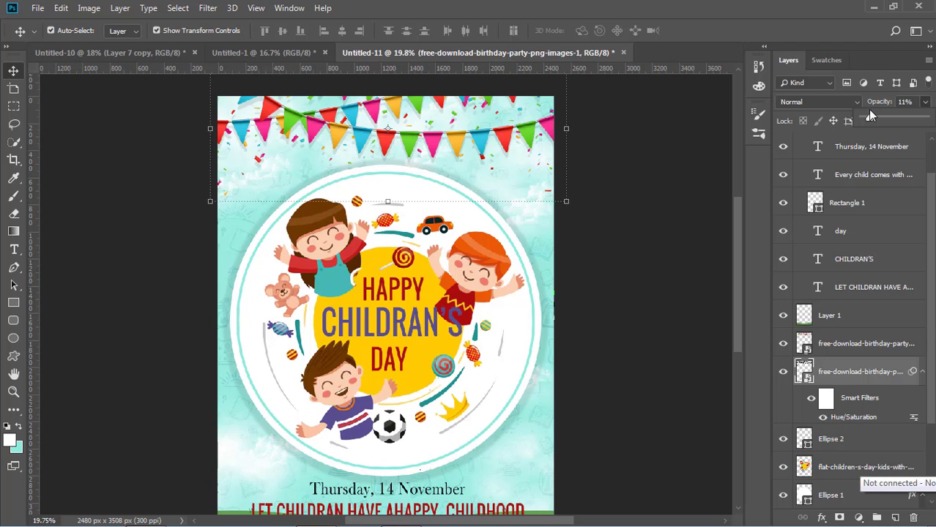
click(624, 237)
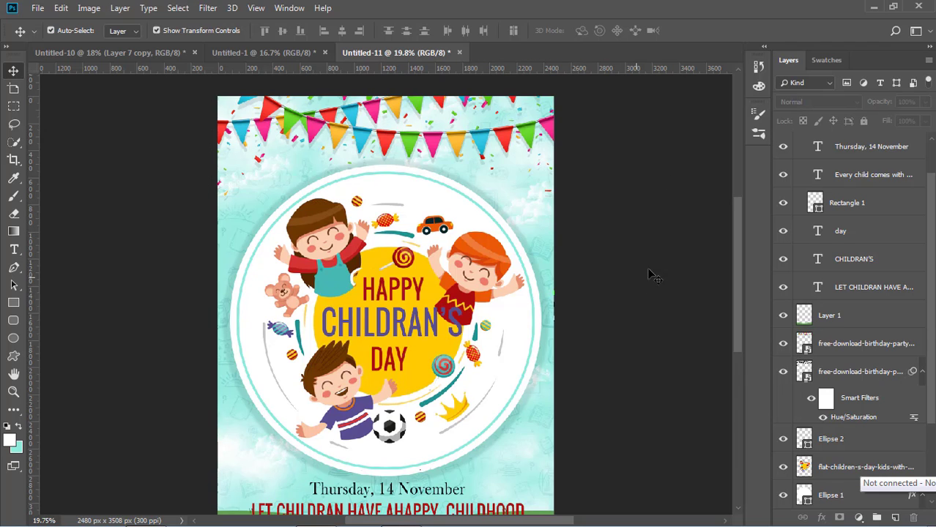
Step: Try recolouring the "LET CHILDRAN HAVE AHAPPY CHILDHOOD" line brown (#6b3600), sampled from the girl's hair
scroll(647, 270, down, 3)
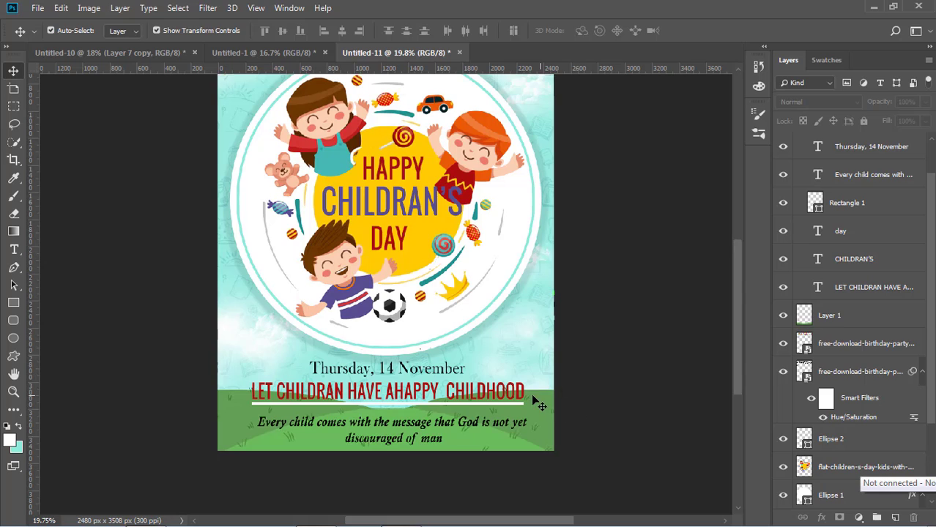
click(522, 395)
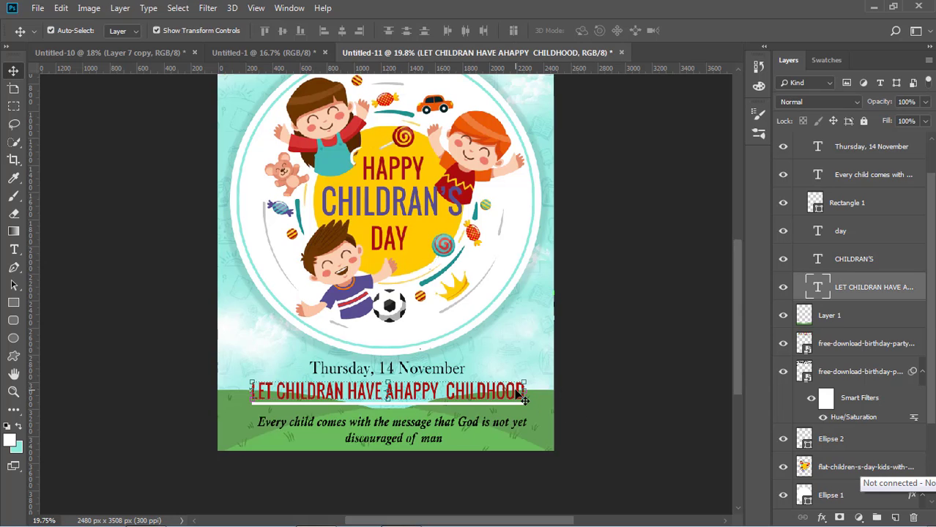
click(15, 250)
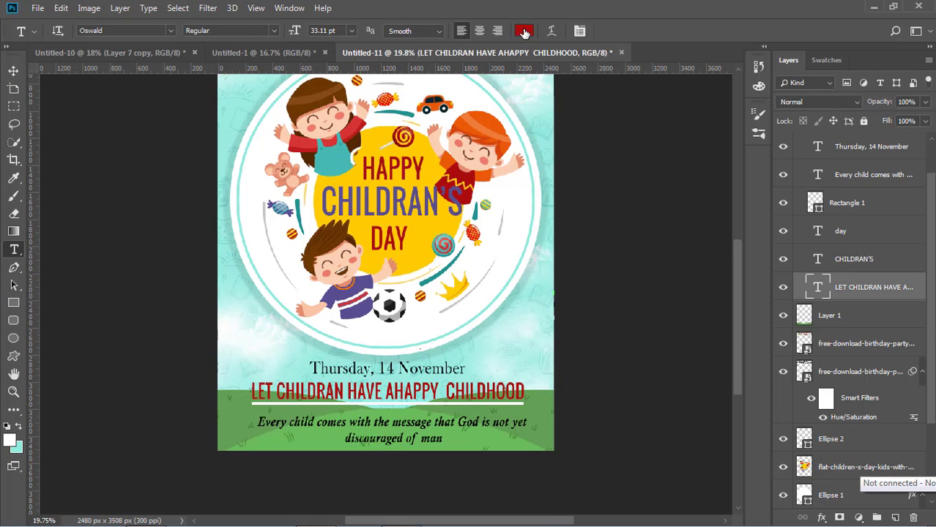
click(524, 31)
click(334, 154)
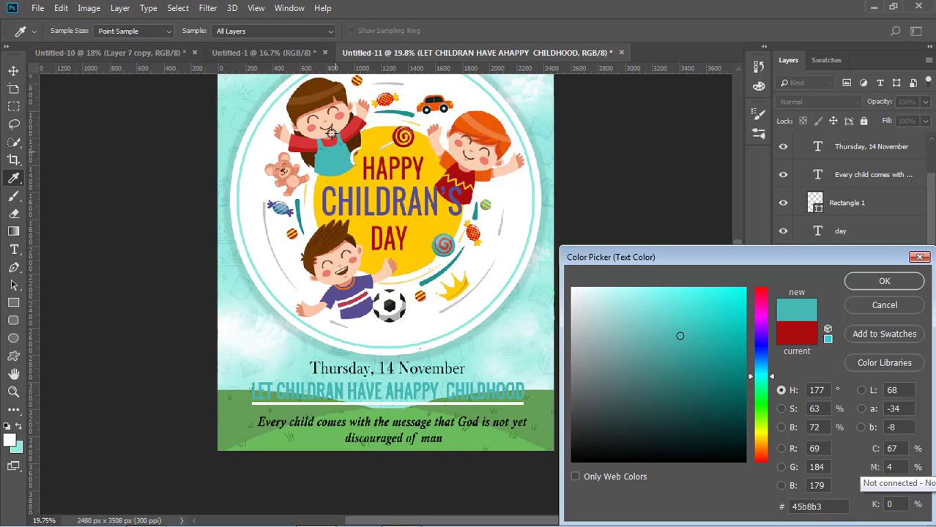
click(318, 88)
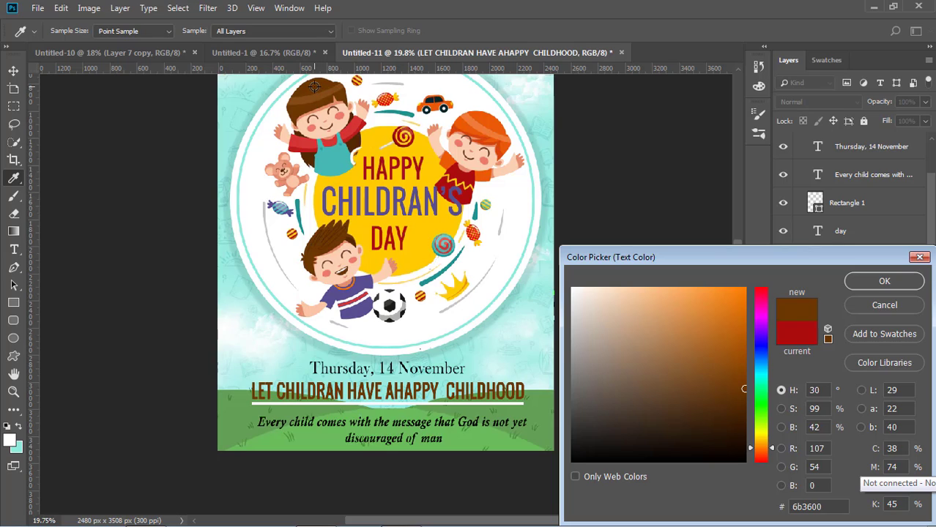
click(314, 86)
click(893, 285)
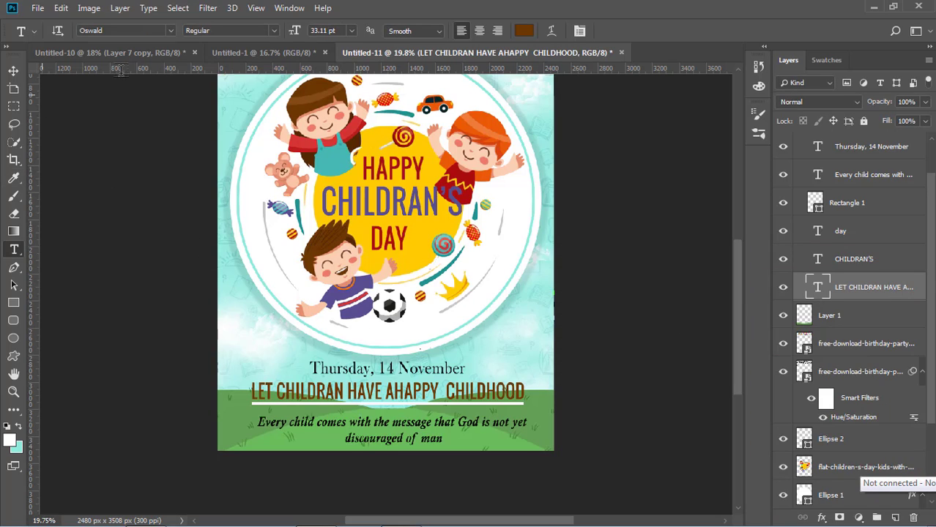
click(276, 30)
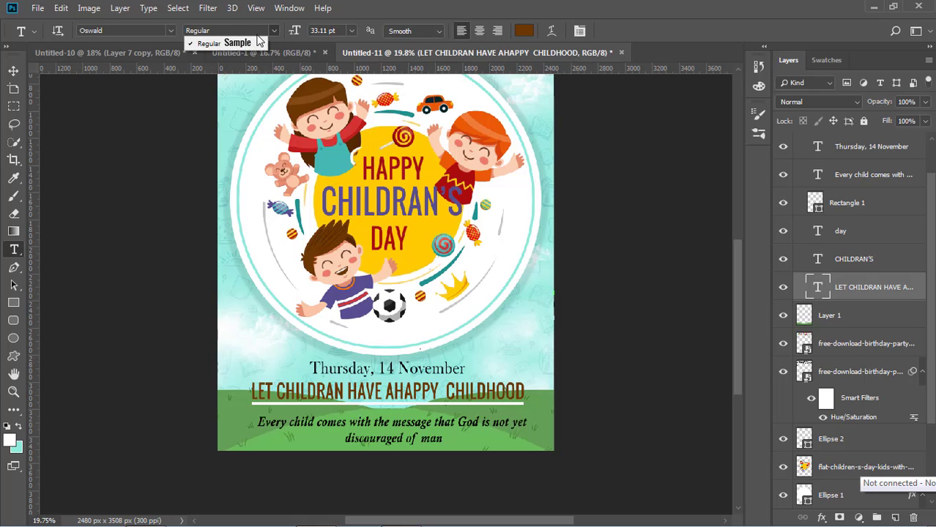
click(578, 32)
click(578, 32)
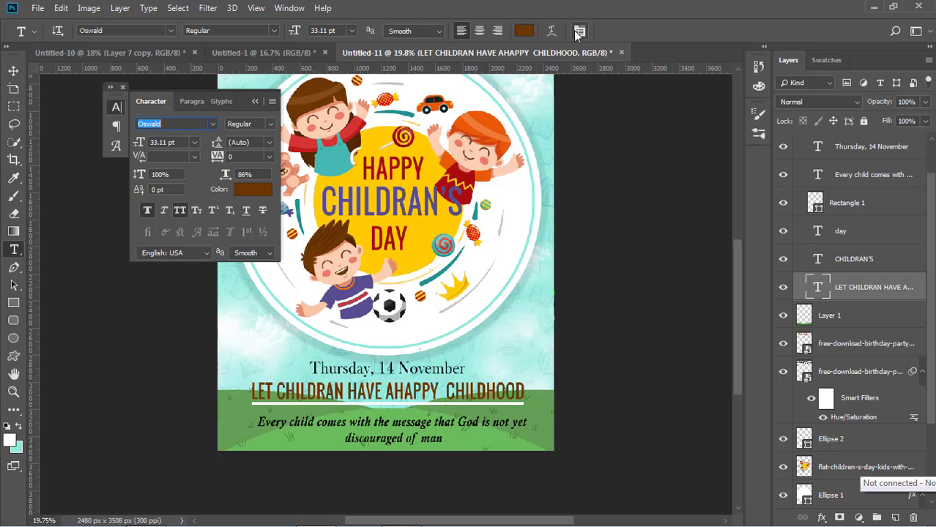
click(13, 71)
click(255, 102)
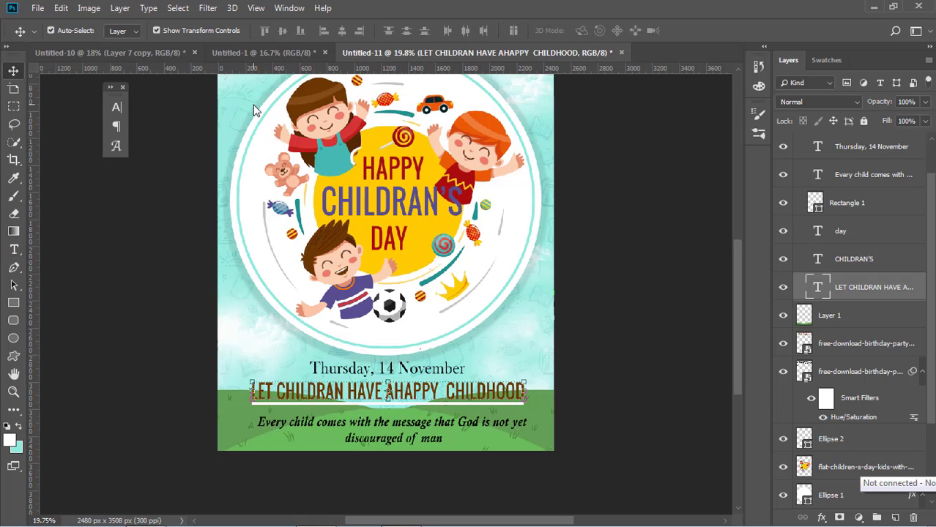
click(661, 324)
Step: Try recolouring the "LET CHILDRAN HAVE AHAPPY CHILDHOOD" line white (#ffffff)
click(511, 394)
click(13, 250)
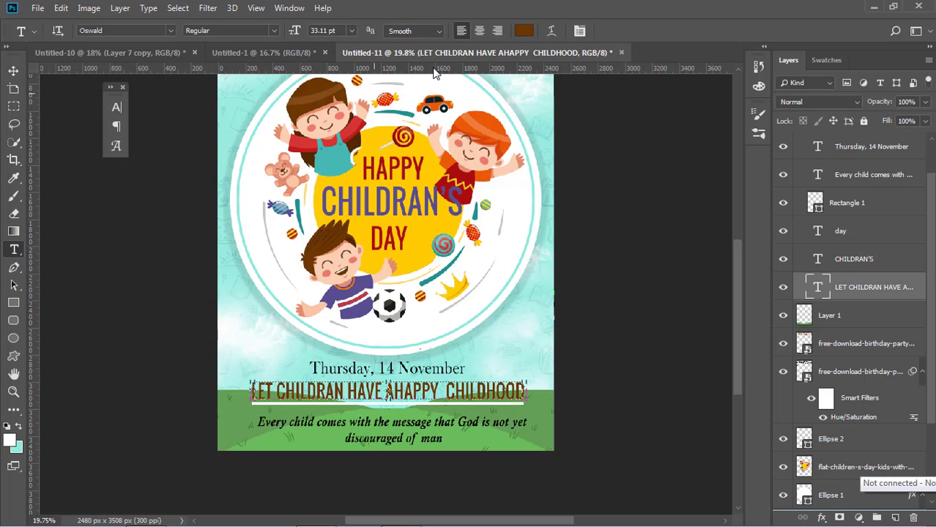
click(535, 31)
drag(615, 327, 572, 287)
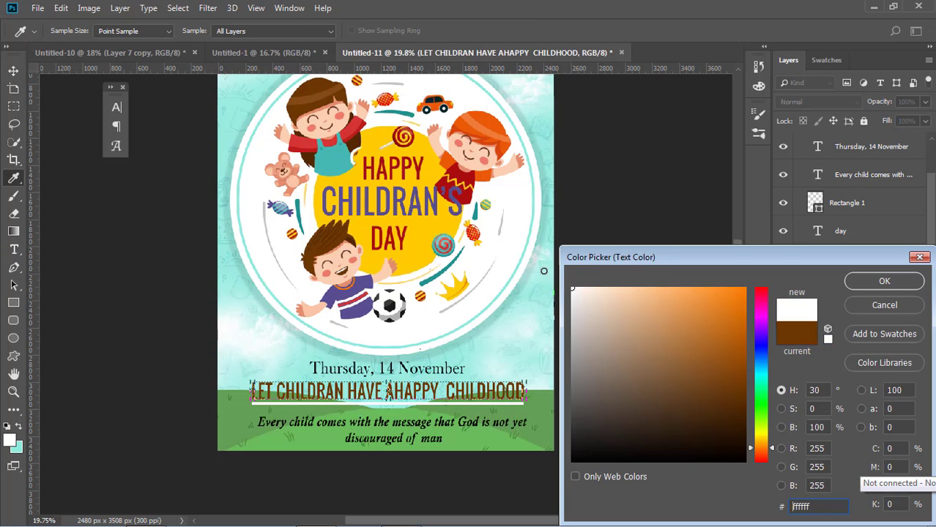
click(868, 282)
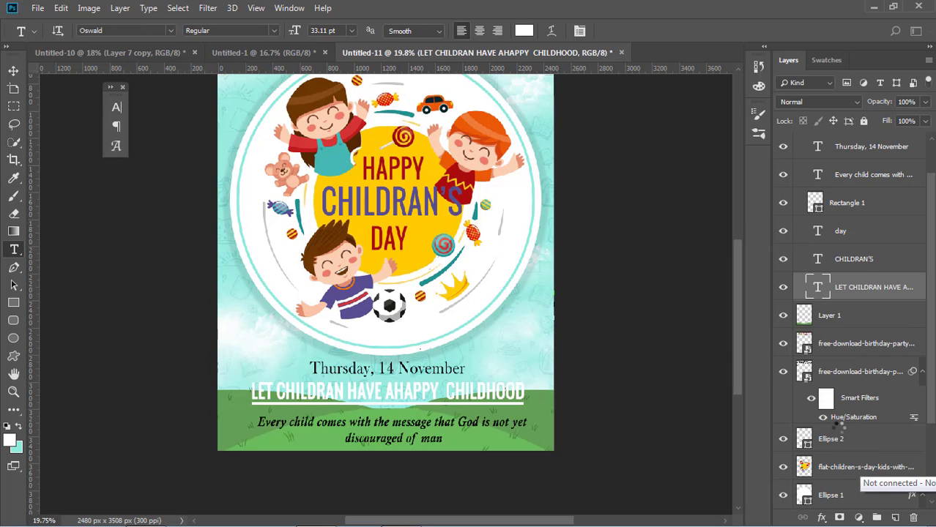
Step: Try a drop shadow on the childhood slogan with 100% opacity, 20 px distance and 10% spread
click(823, 519)
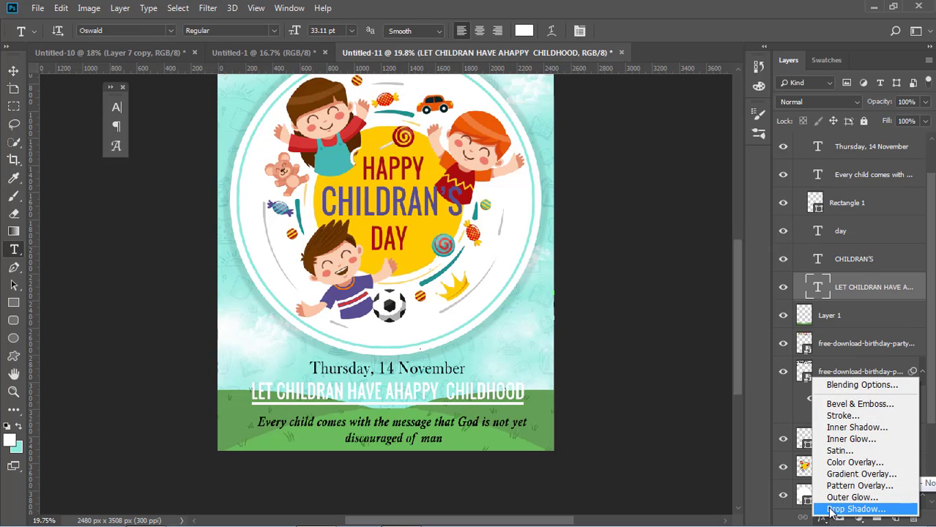
click(842, 509)
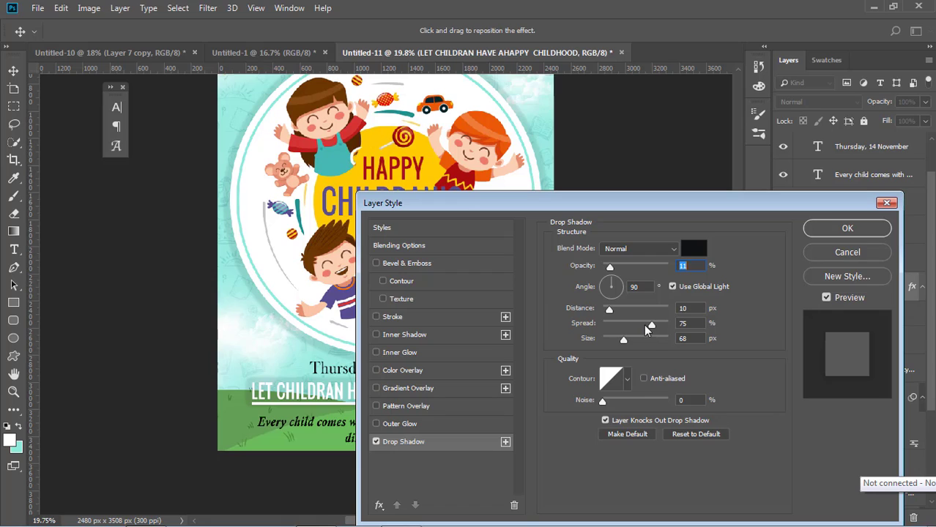
drag(649, 325, 617, 312)
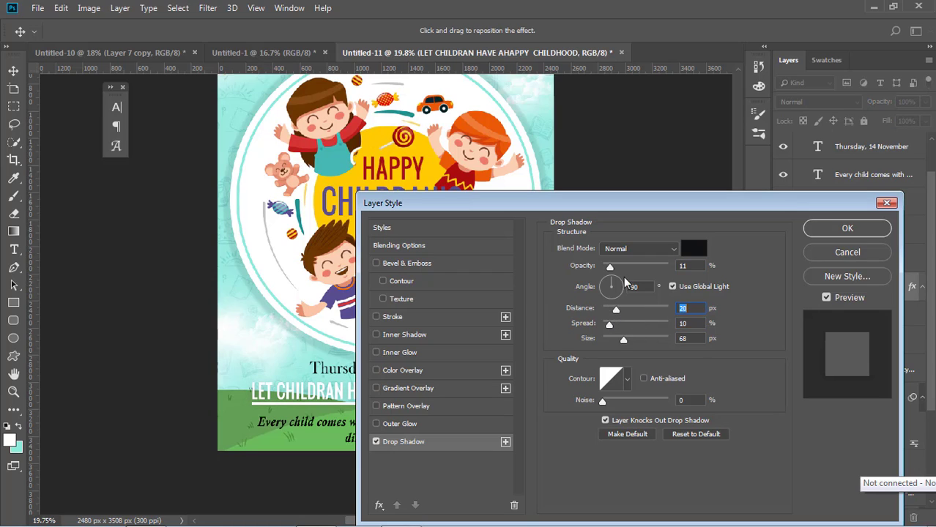
drag(611, 268, 692, 269)
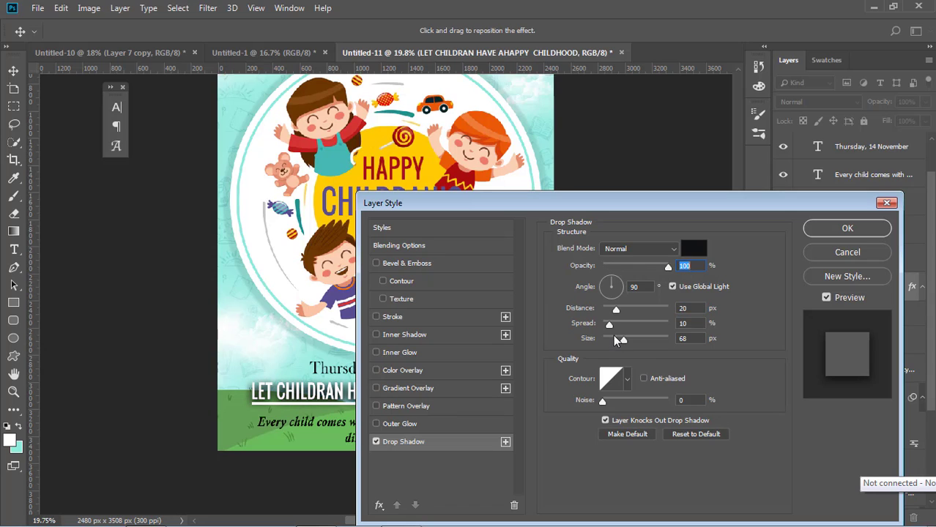
drag(623, 341, 617, 313)
drag(598, 201, 679, 191)
click(923, 242)
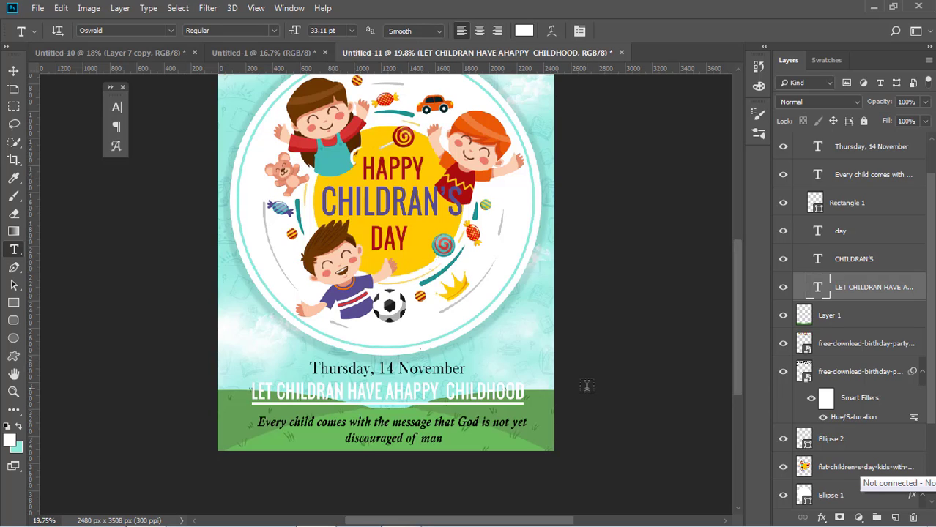
Step: Undo the white and brown recolouring of the childhood slogan
key(ctrl+z)
key(ctrl+z)
key(ctrl+z)
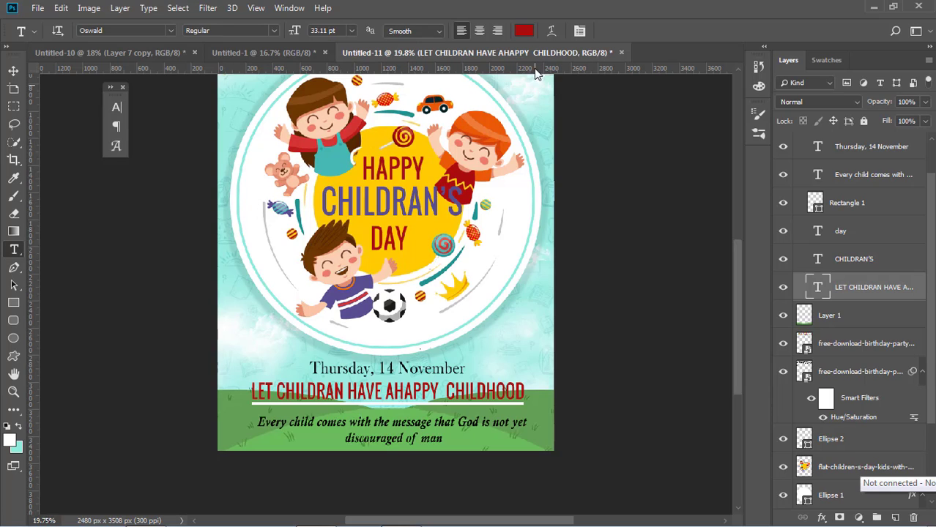
Step: Recolour the childhood slogan dark red (#ad0c0d), sampled from the red-haired boy's sweater, and deselect it
click(524, 30)
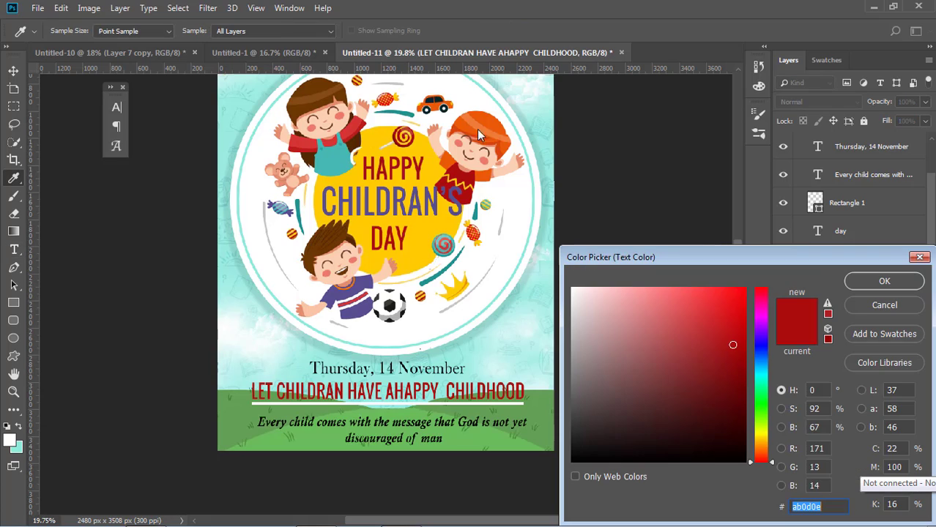
click(419, 221)
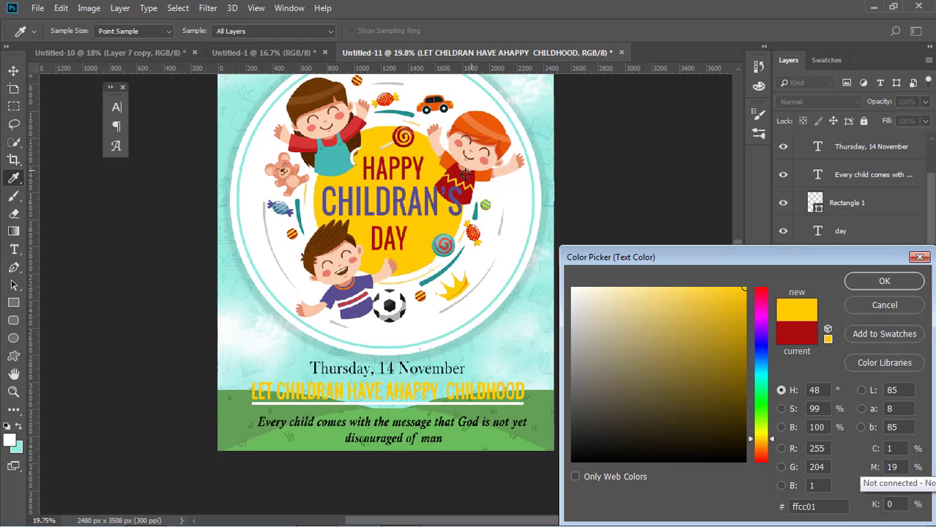
click(465, 178)
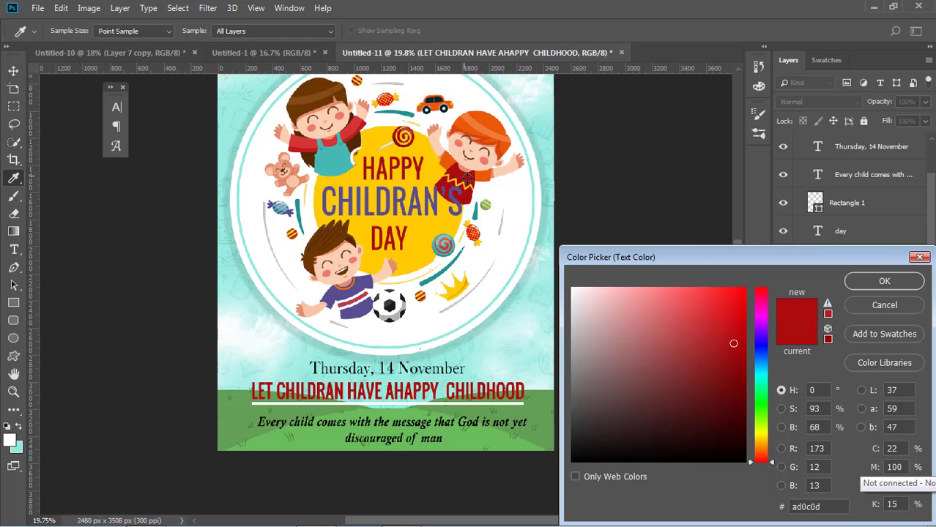
click(874, 284)
click(13, 70)
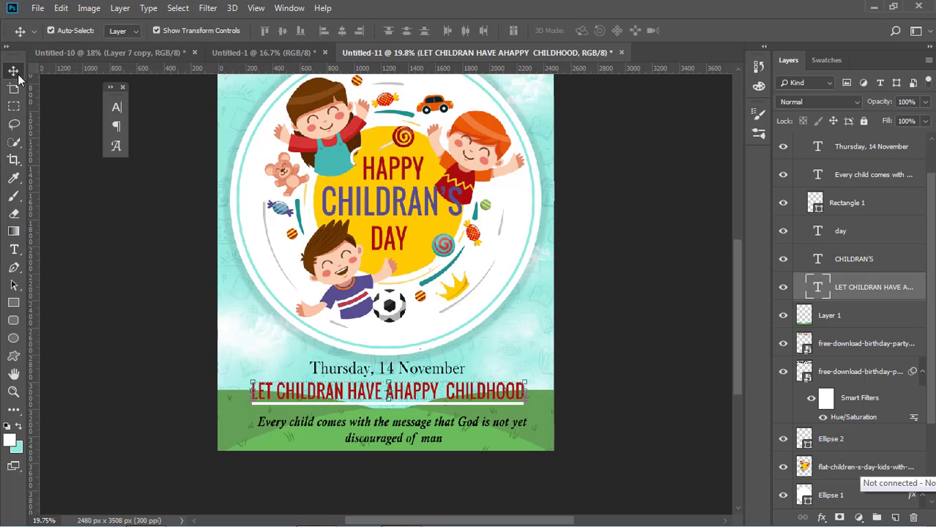
click(615, 339)
Step: Show the whole poster in full screen mode to review the design
scroll(615, 338, up, 5)
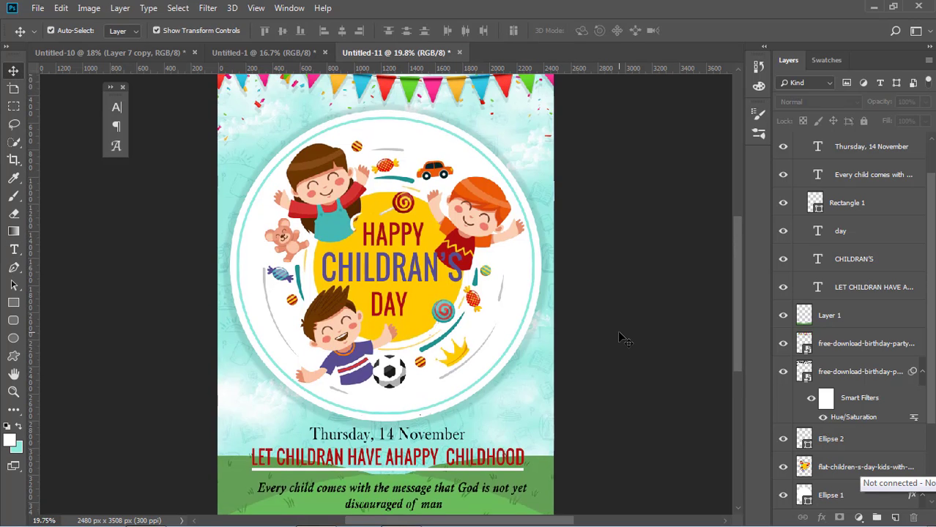
key(f)
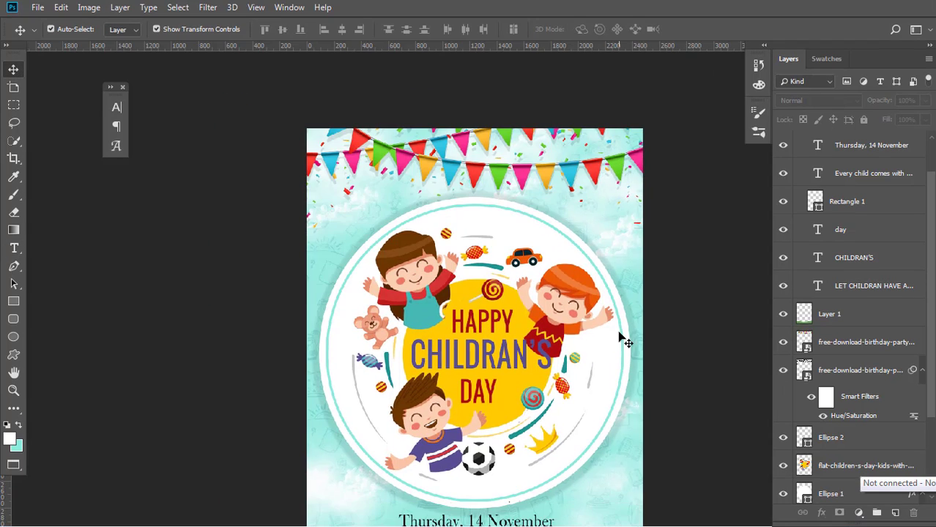
key(f)
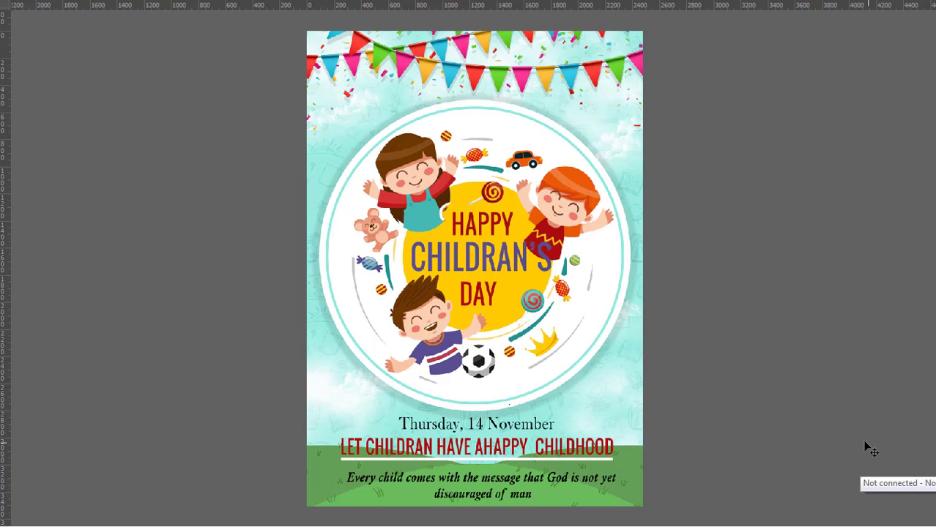